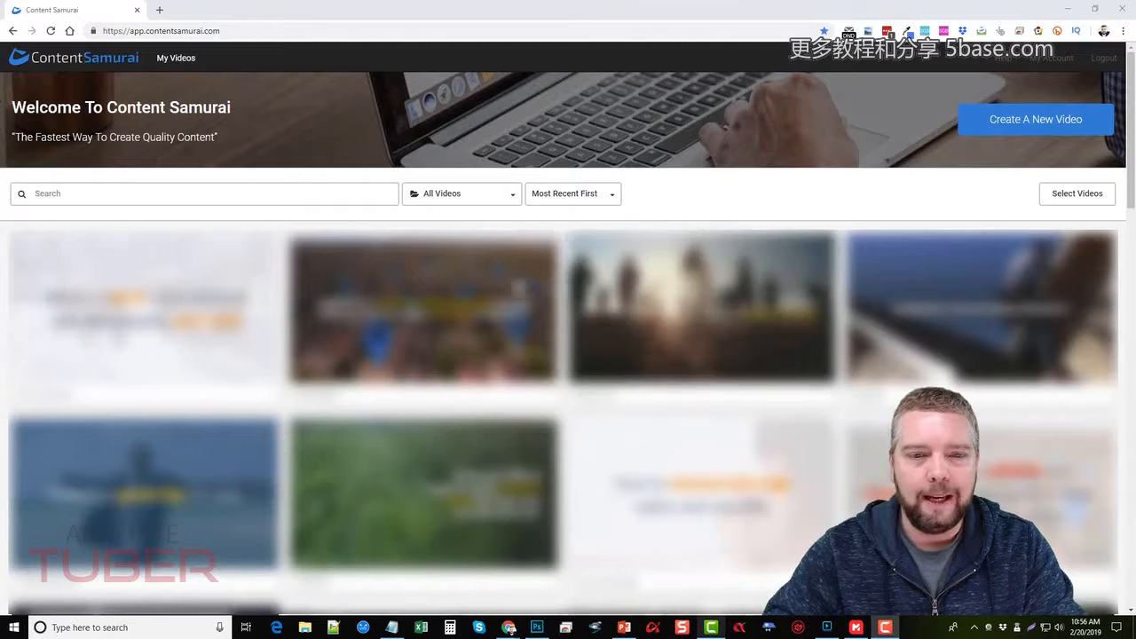
Look through the whole list of existing videos on the My Videos page and return to its search field.
scroll(568, 328, "down", 5)
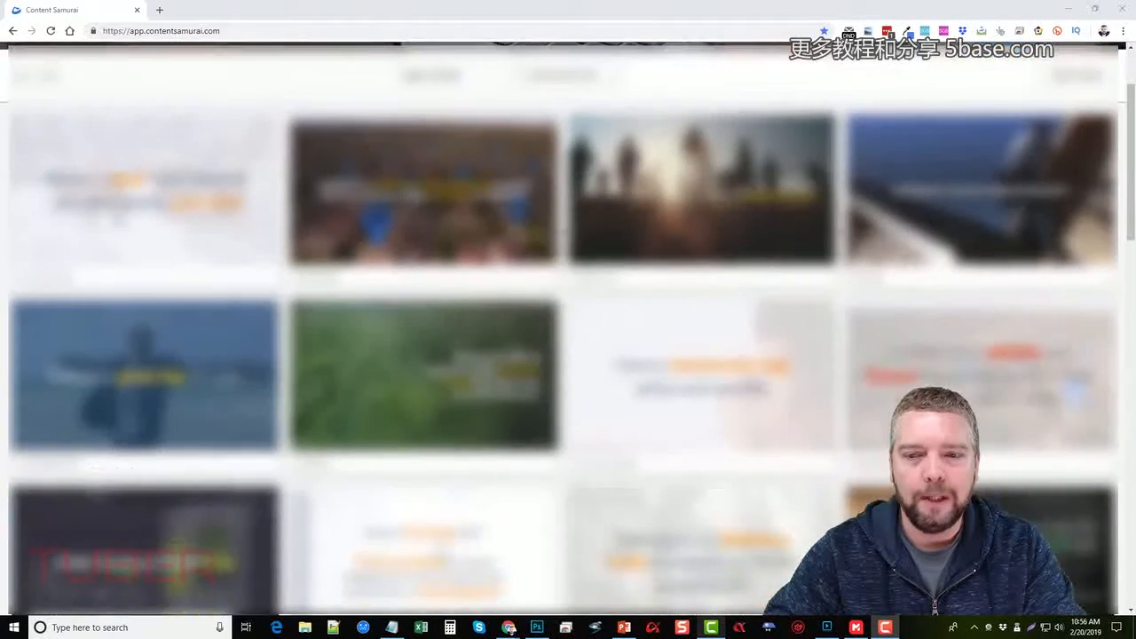
scroll(568, 329, "down", 7)
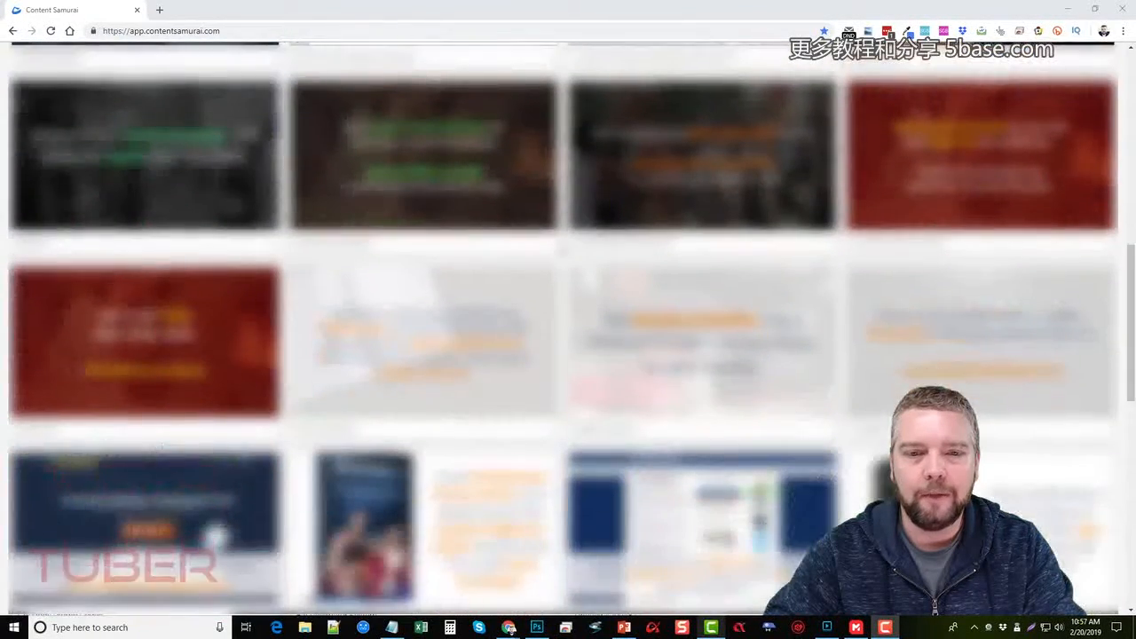
scroll(567, 328, "down", 1)
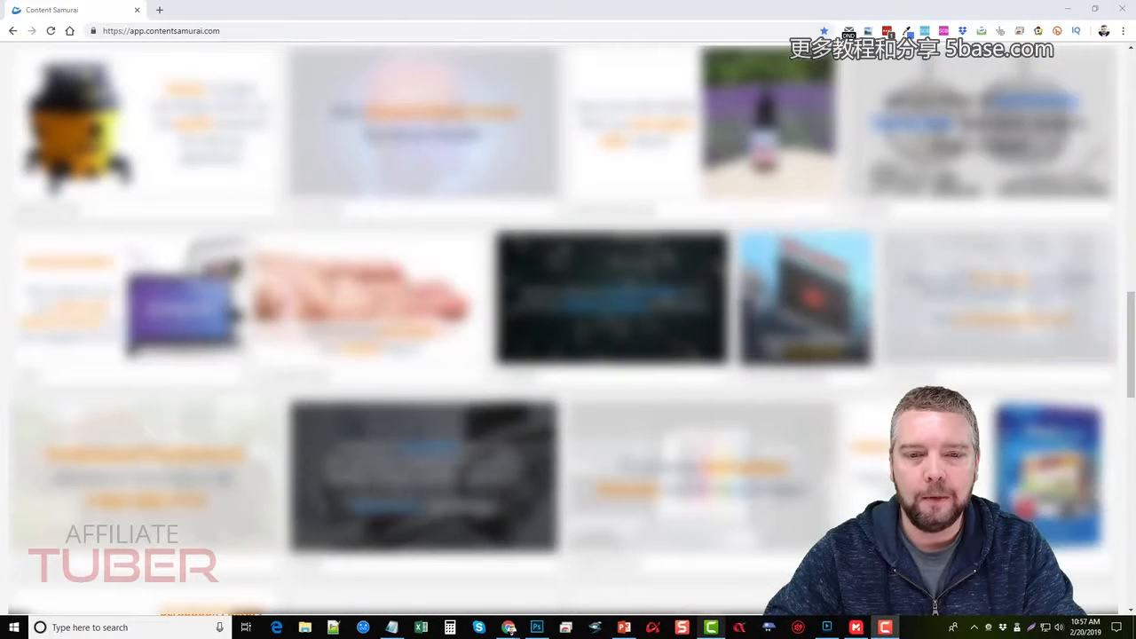
scroll(562, 251, "down", 3)
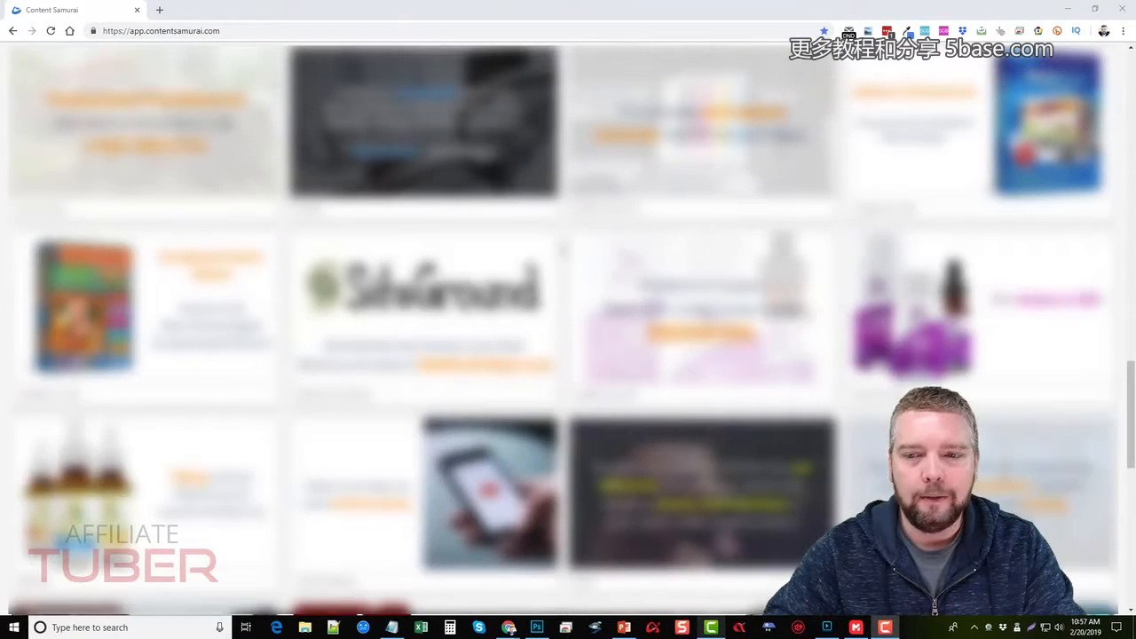
scroll(563, 251, "down", 7)
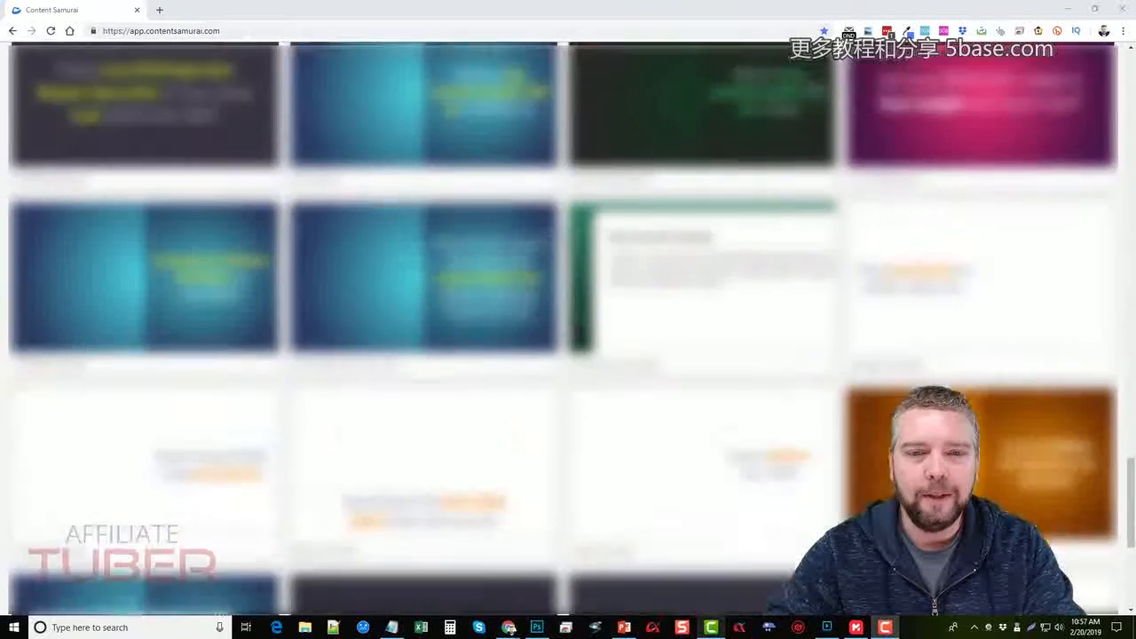
scroll(563, 251, "down", 4)
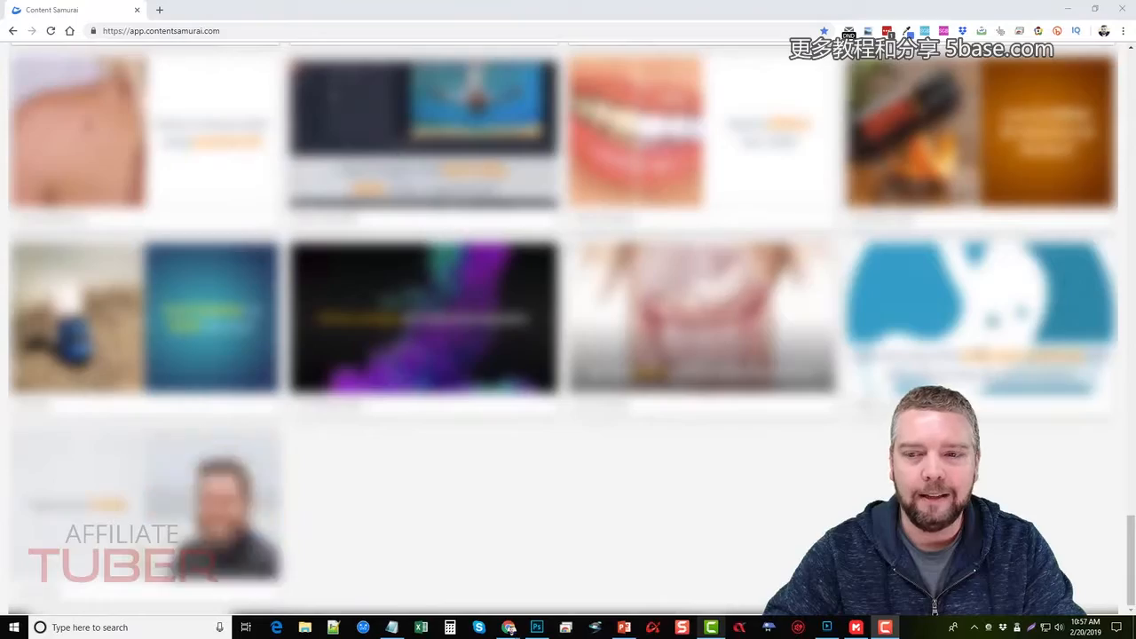
scroll(562, 328, "up", 10)
scroll(613, 225, "up", 12)
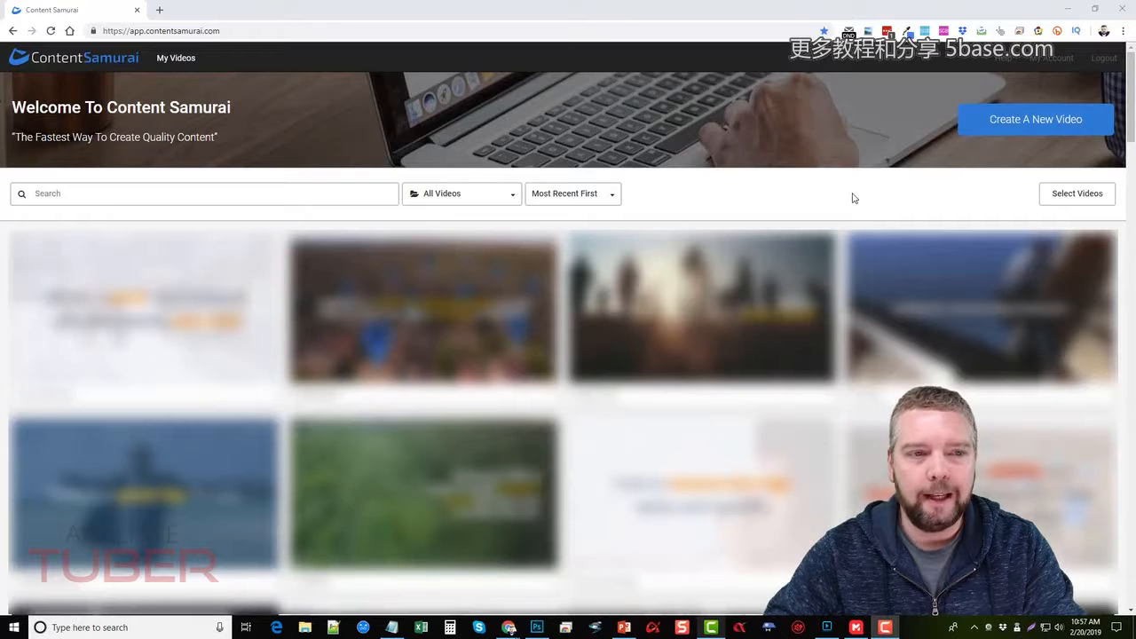
left_click(208, 192)
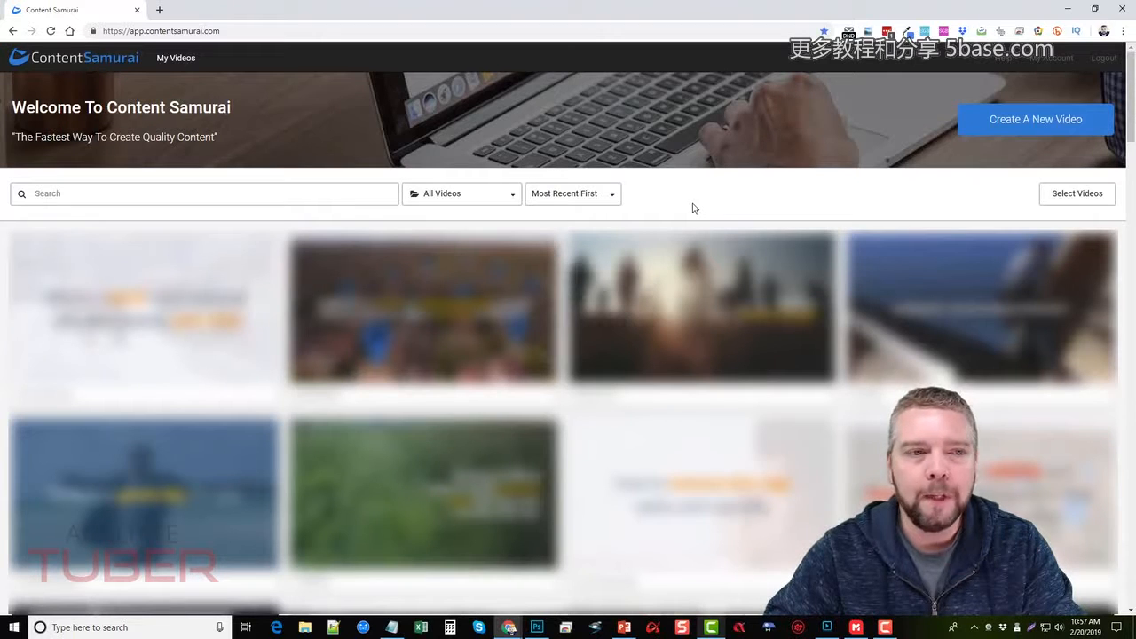
Create a new video and browse the templates offered for a video from an article or blog post.
left_click(1023, 125)
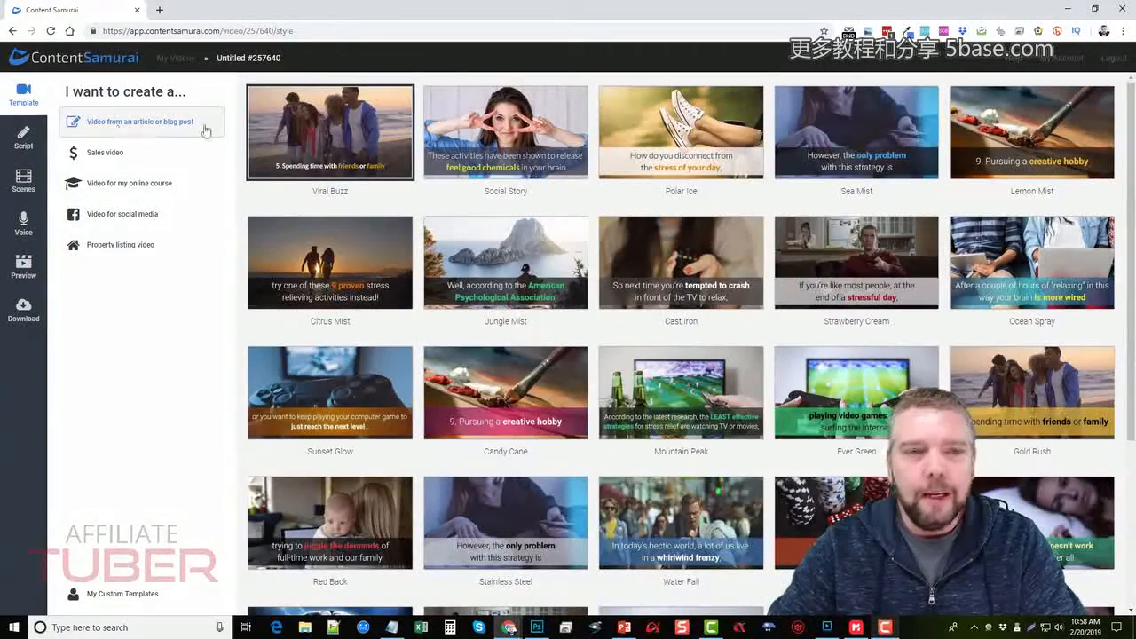
scroll(630, 310, "down", 3)
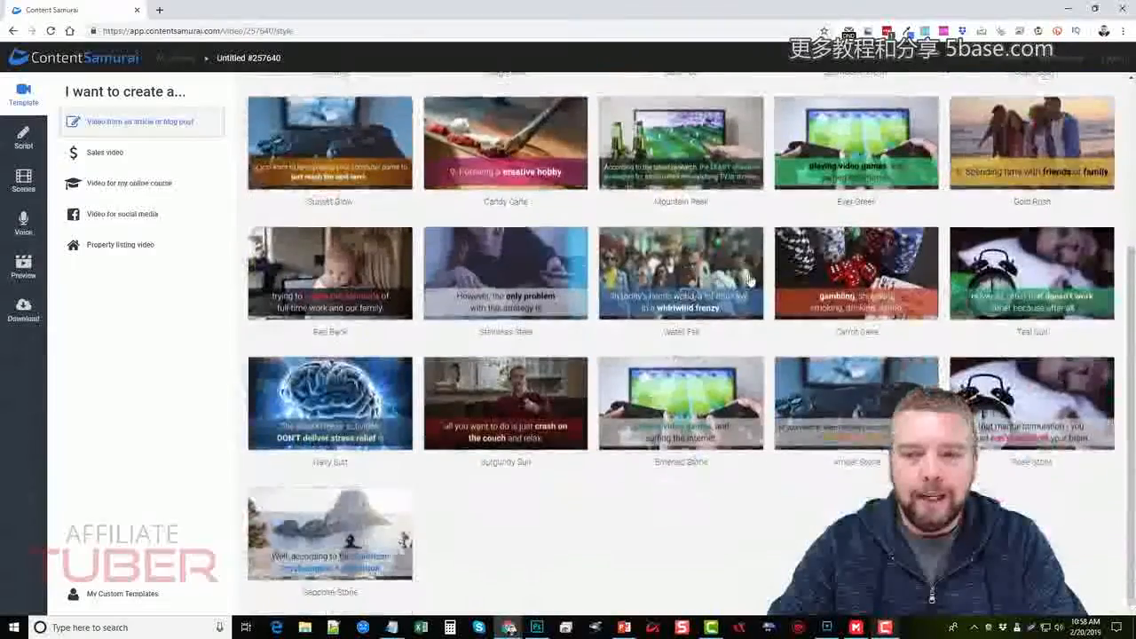
scroll(546, 513, "up", 3)
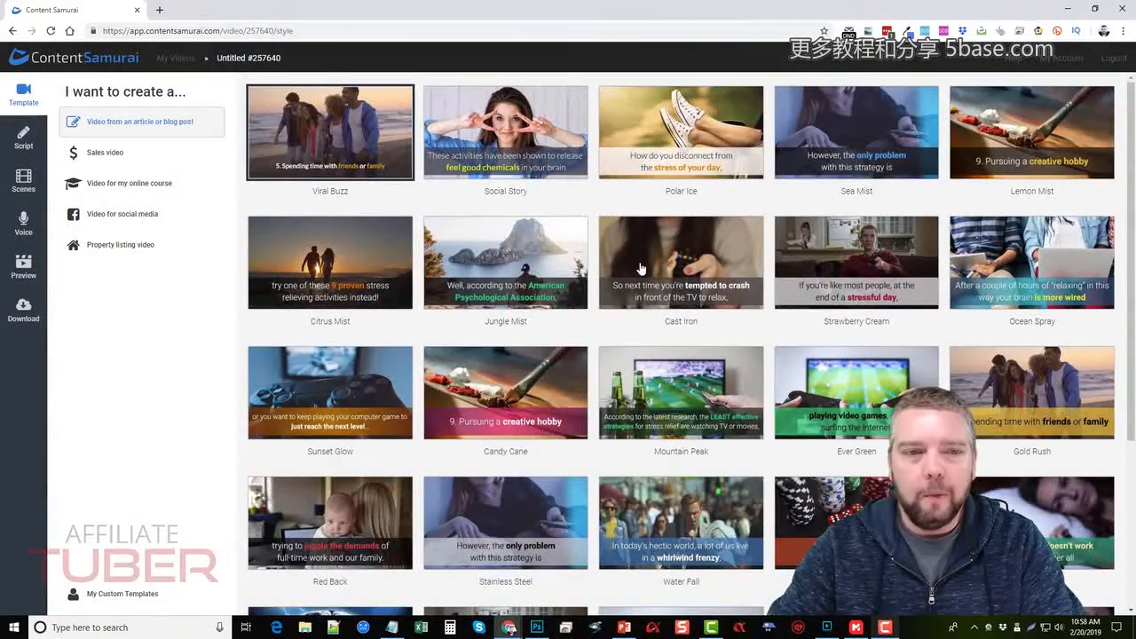
scroll(612, 302, "down", 1)
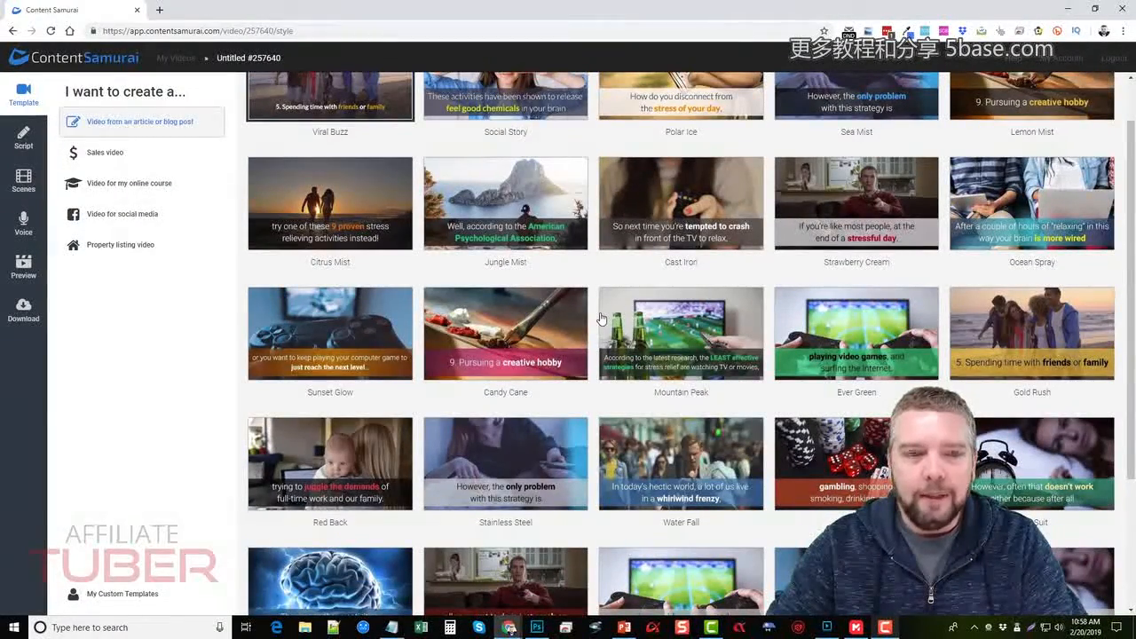
scroll(600, 318, "down", 3)
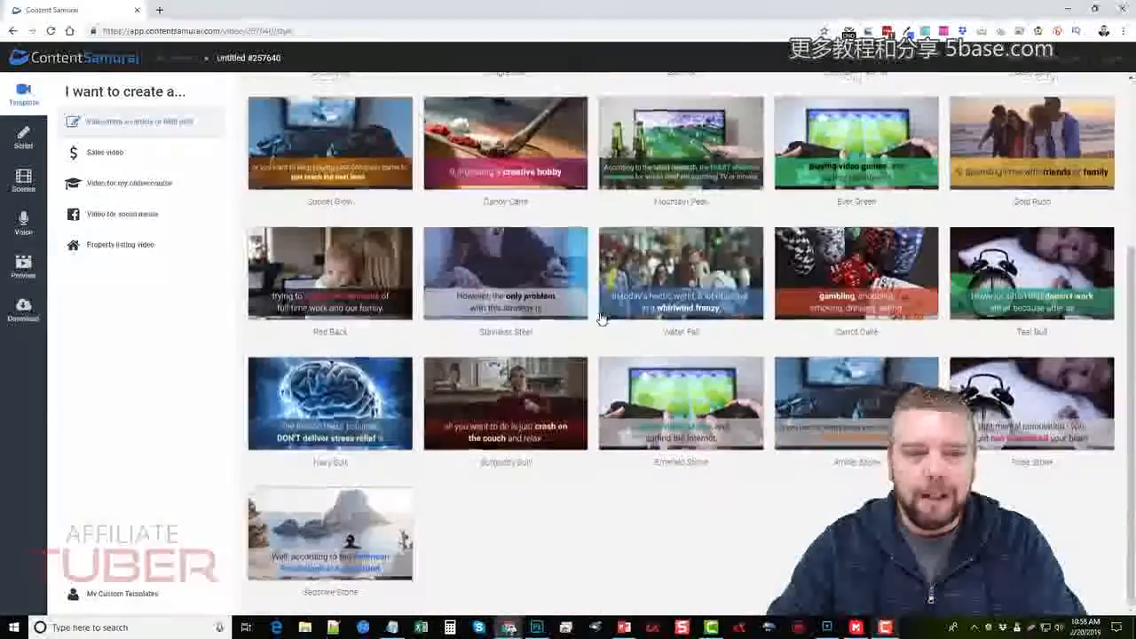
Play the Sapphire Stone template's sample video and skip through it to examine its text and background styling.
left_click(324, 530)
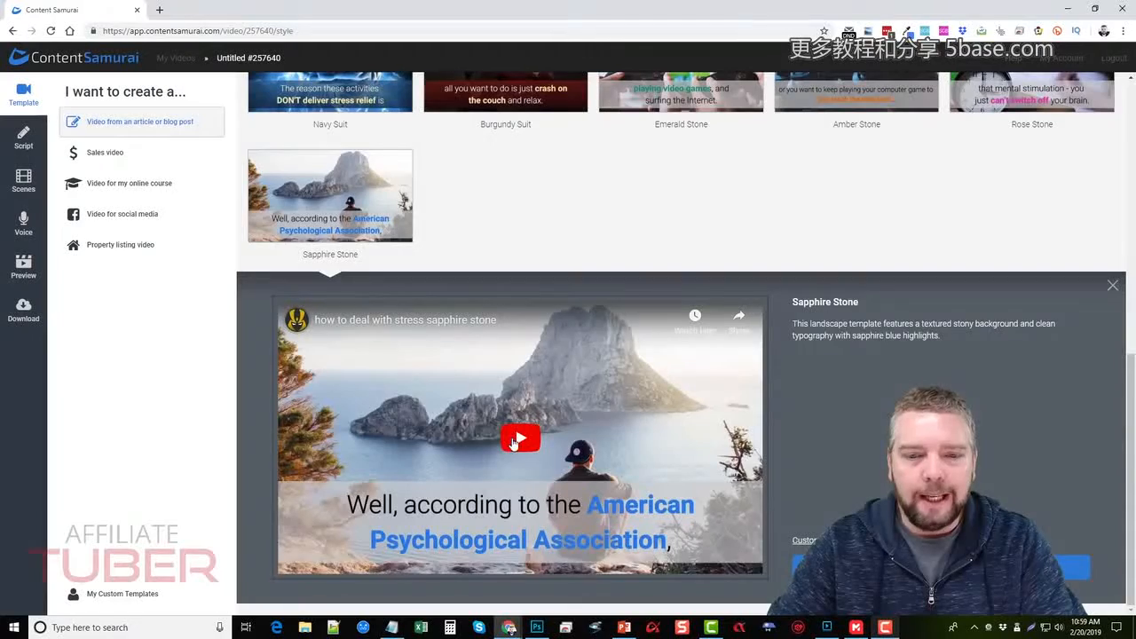
left_click(520, 441)
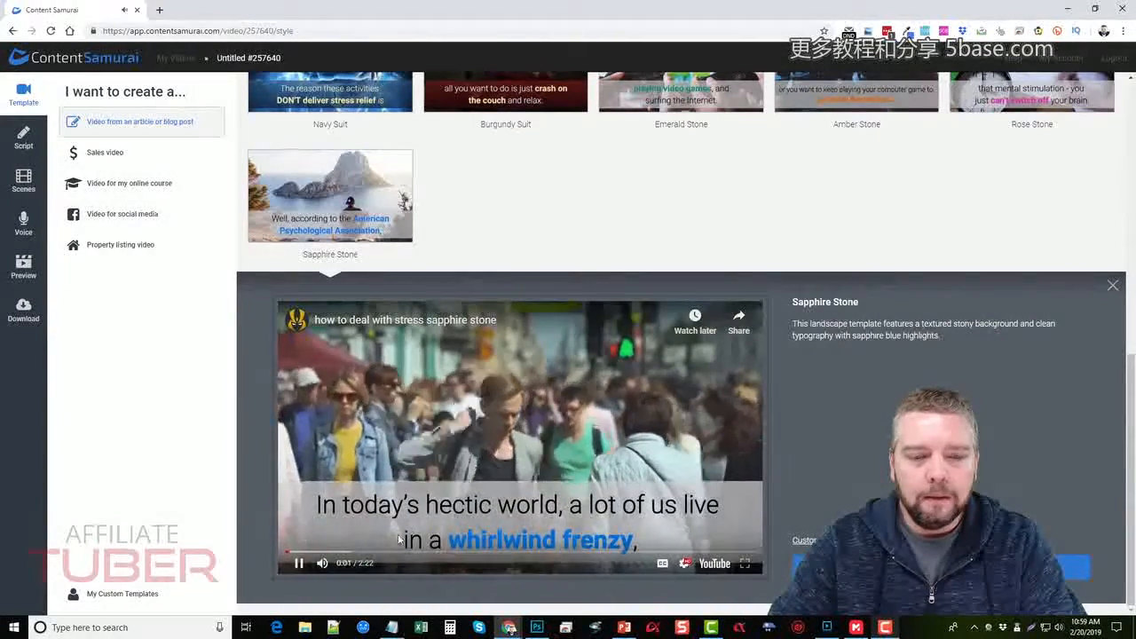
left_click(322, 552)
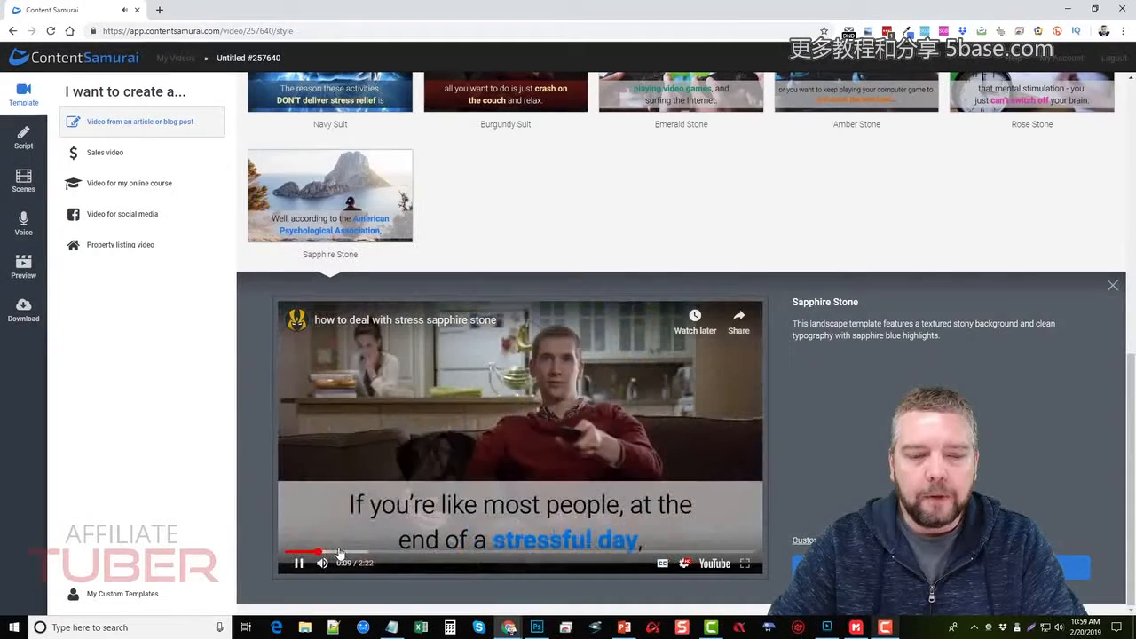
left_click(340, 552)
left_click(360, 552)
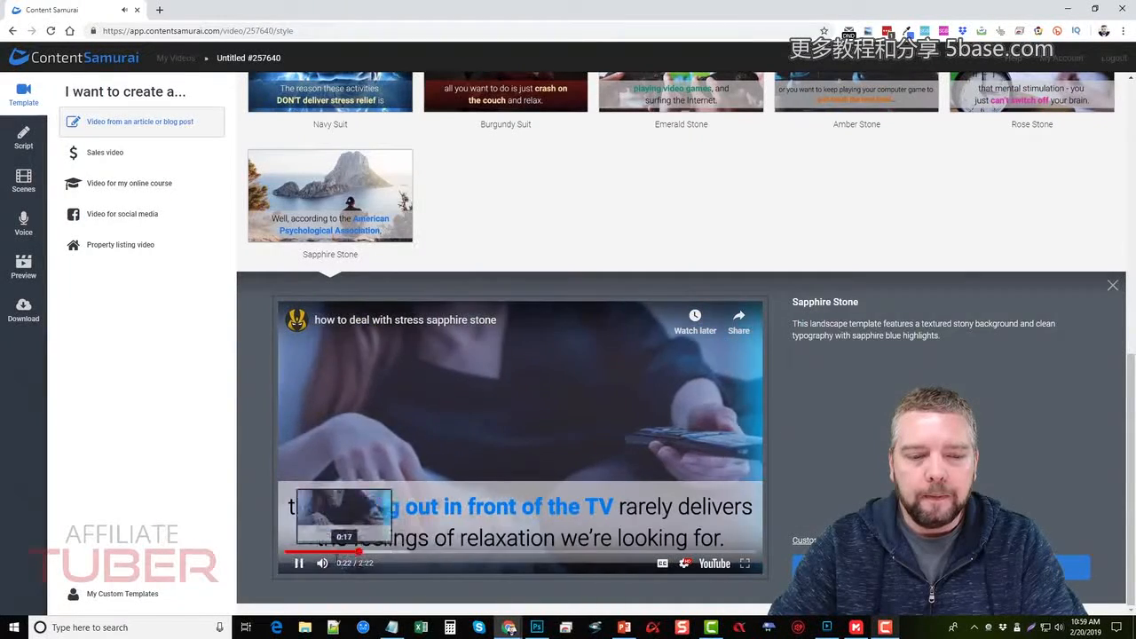
left_click(373, 552)
left_click(398, 552)
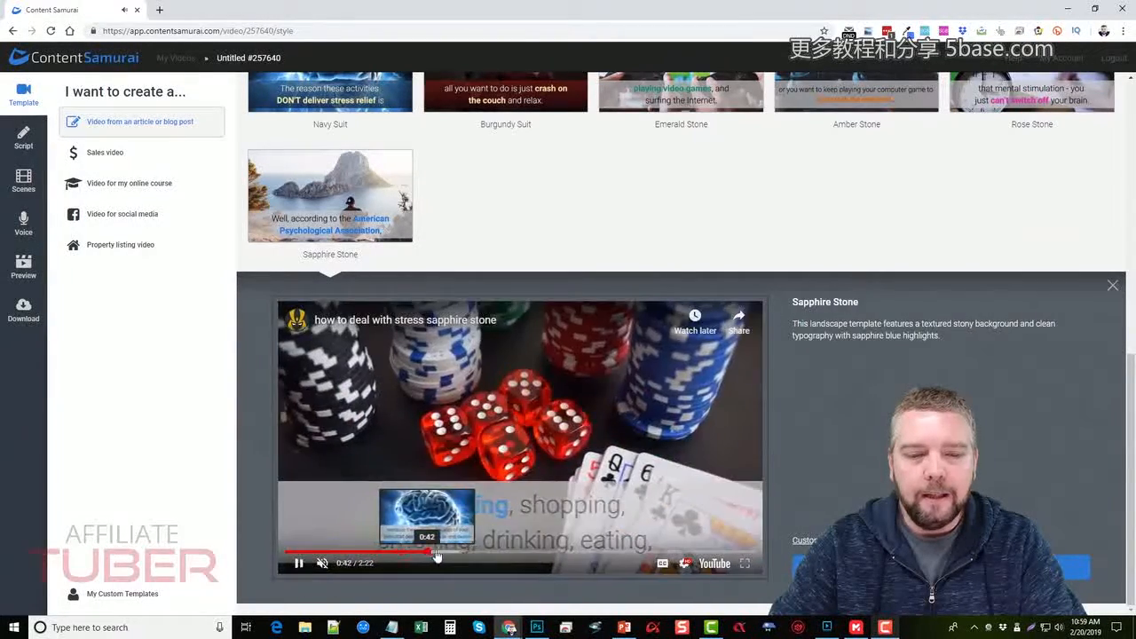
left_click(430, 552)
left_click(470, 552)
left_click(493, 552)
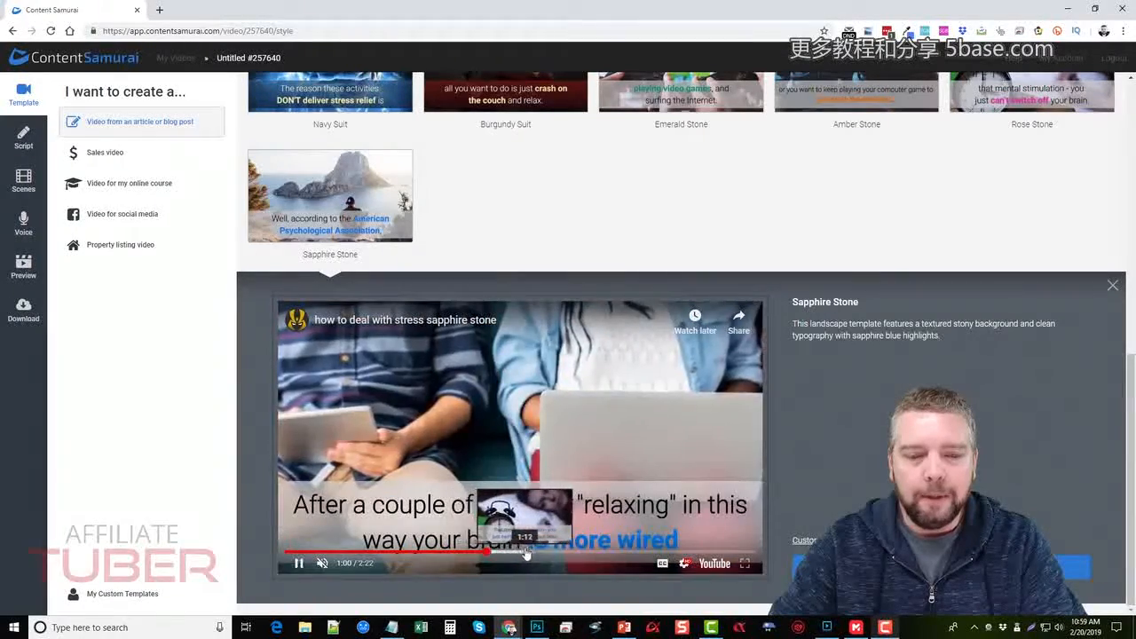
left_click(529, 552)
left_click(561, 552)
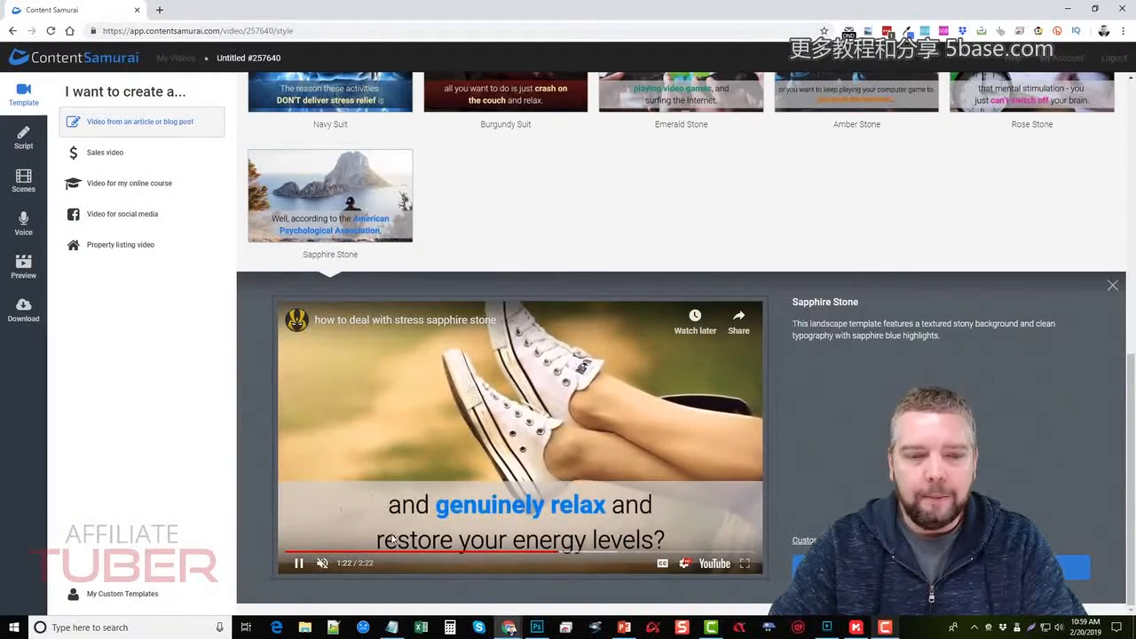
left_click(589, 552)
left_click(612, 552)
left_click(639, 551)
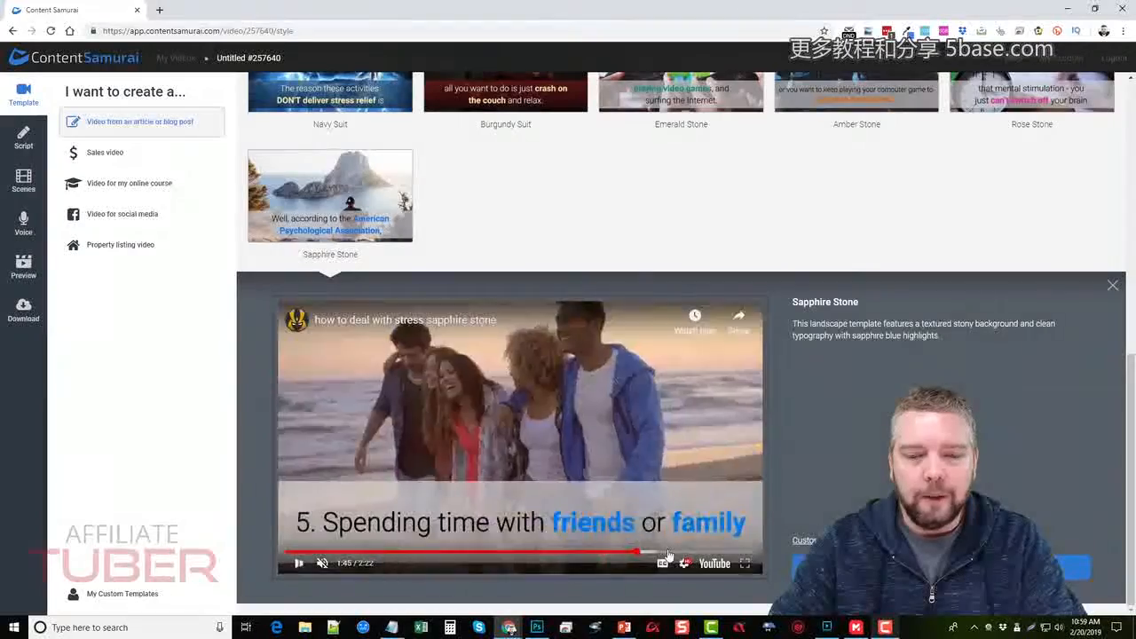
left_click(671, 552)
left_click(693, 552)
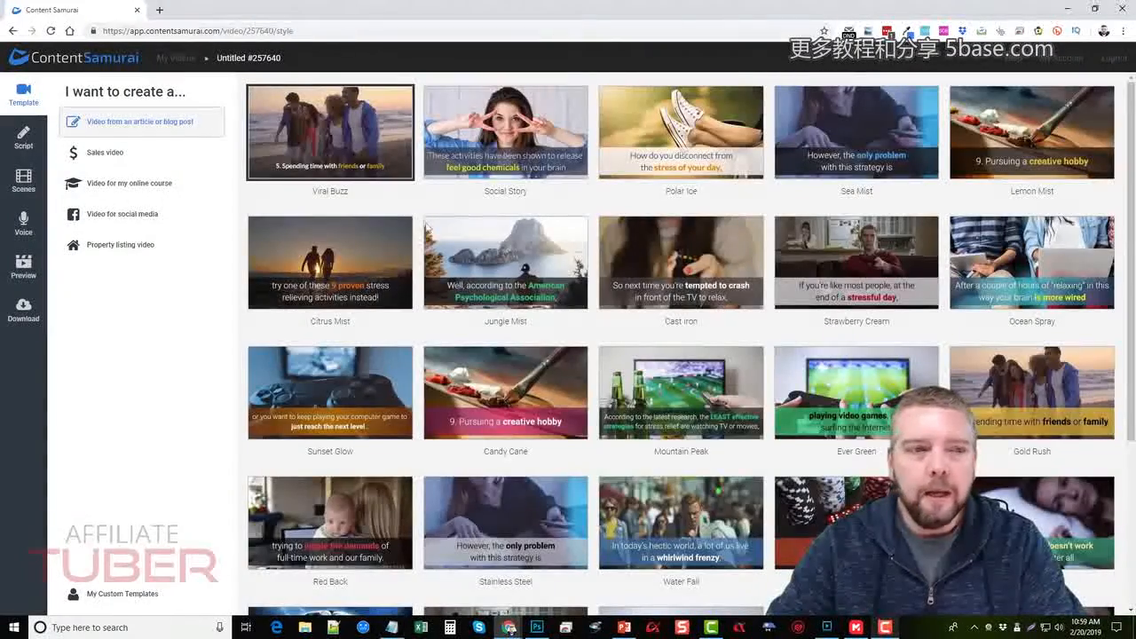
Show the sales video templates, skim the Travel template's sample video through to its end, and close the preview.
left_click(104, 156)
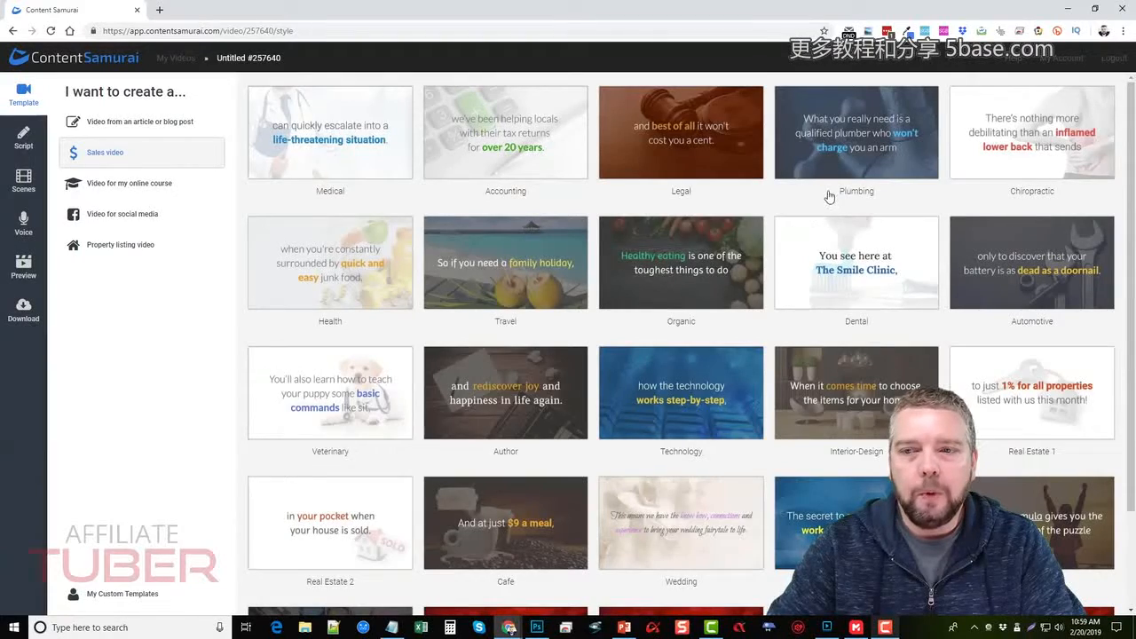
left_click(510, 263)
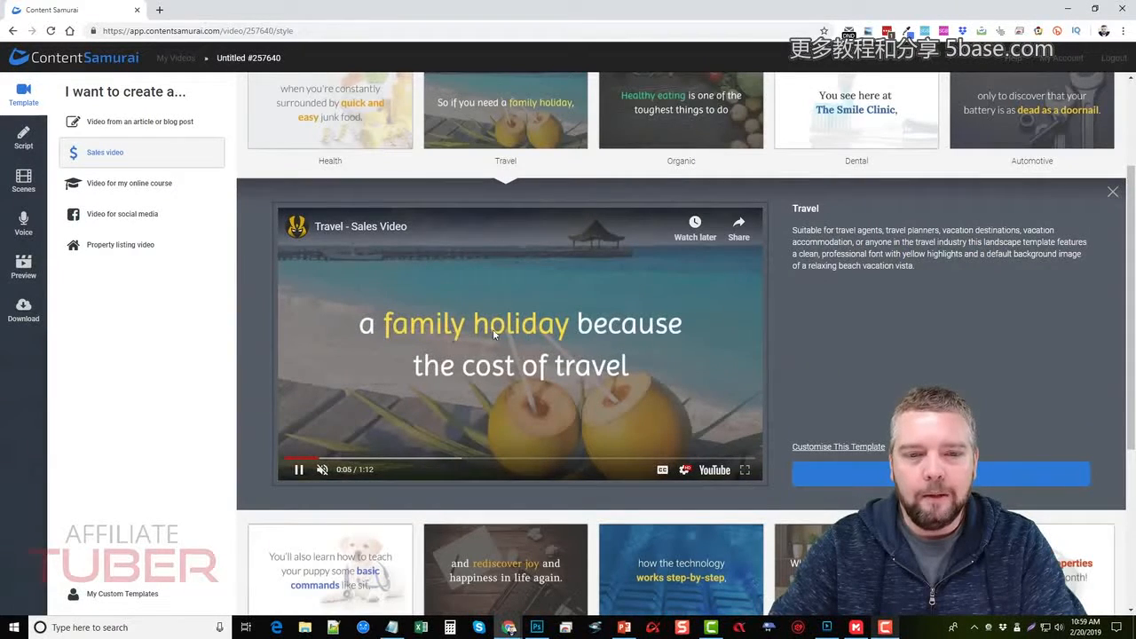
left_click(374, 460)
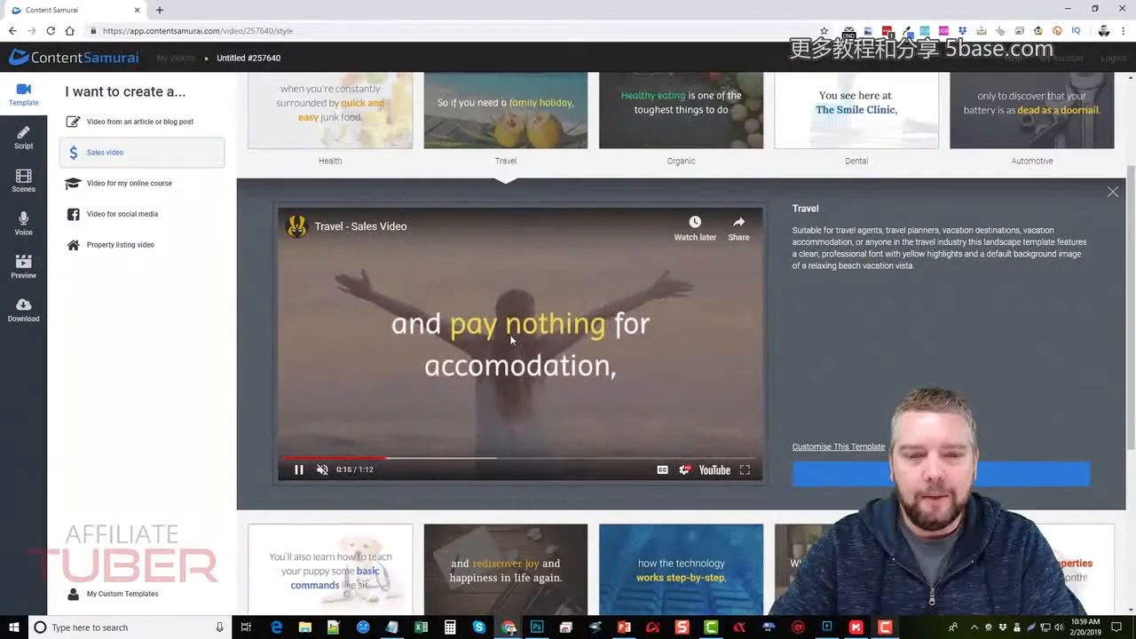
left_click(479, 458)
left_click(519, 459)
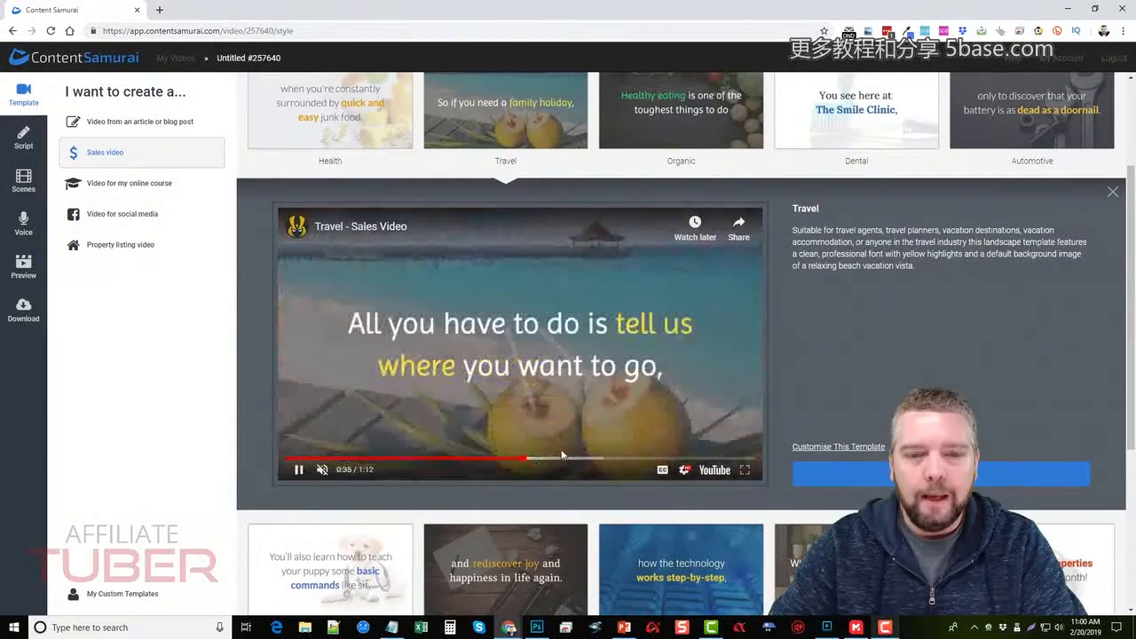
left_click(581, 459)
left_click(635, 459)
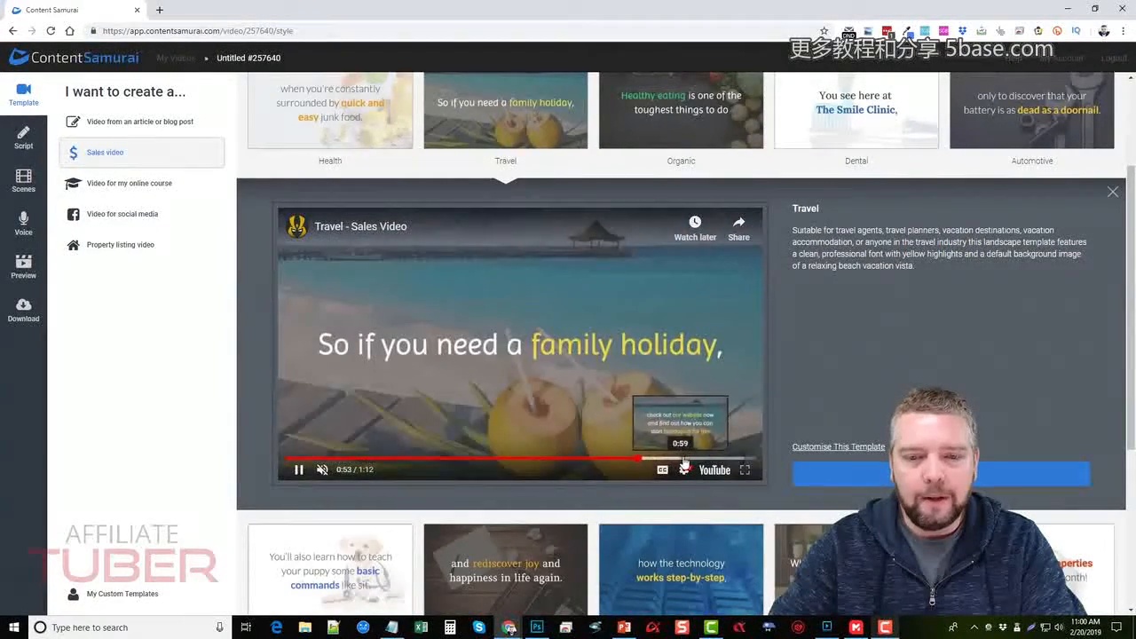
left_click(684, 458)
left_click(723, 459)
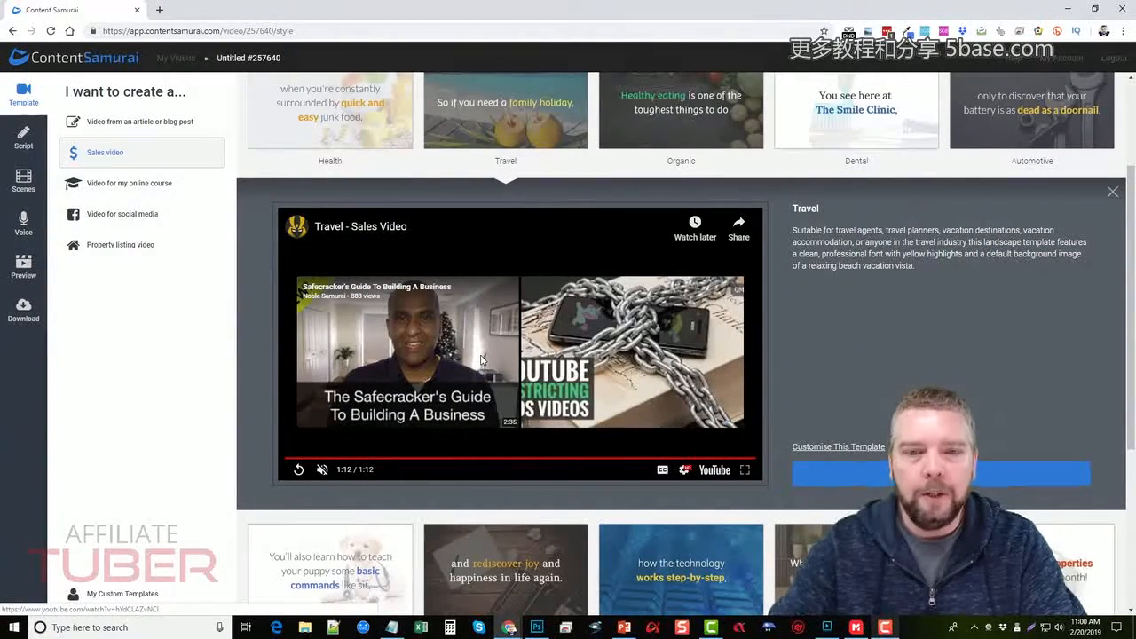
left_click(1111, 192)
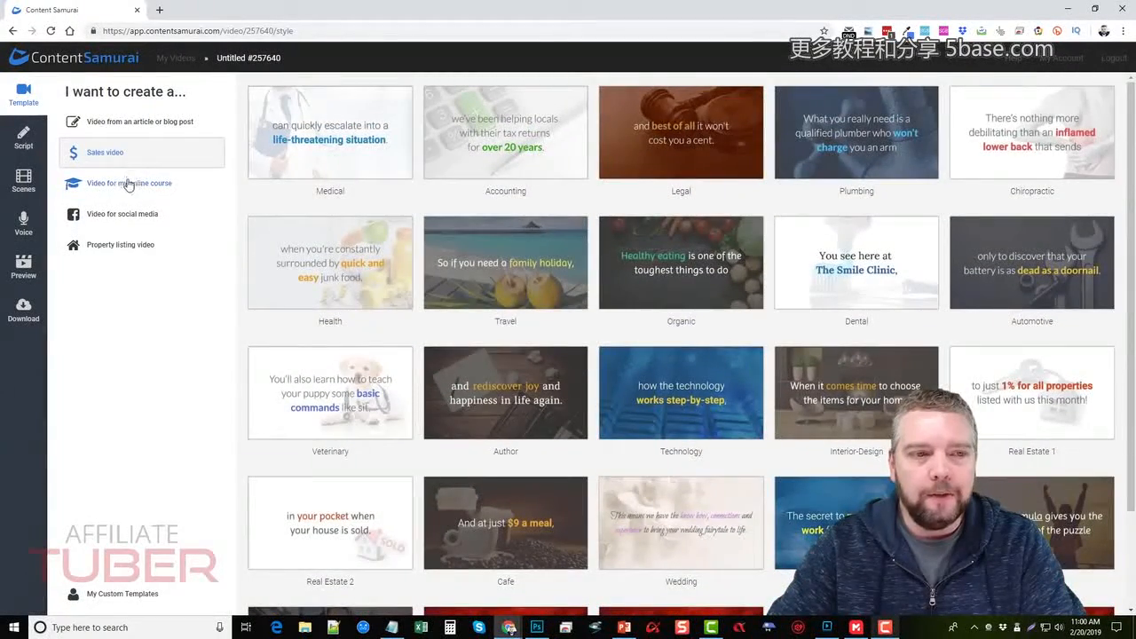
Show the online course templates and skip through the Strawberry Cream Course template's sample video.
left_click(127, 186)
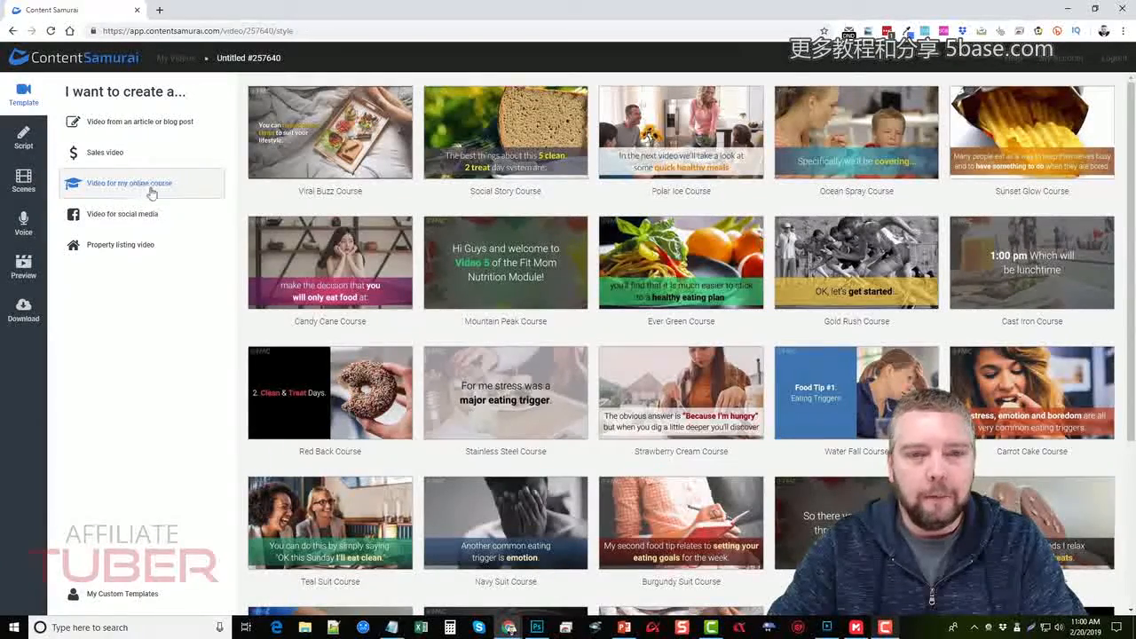
left_click(657, 390)
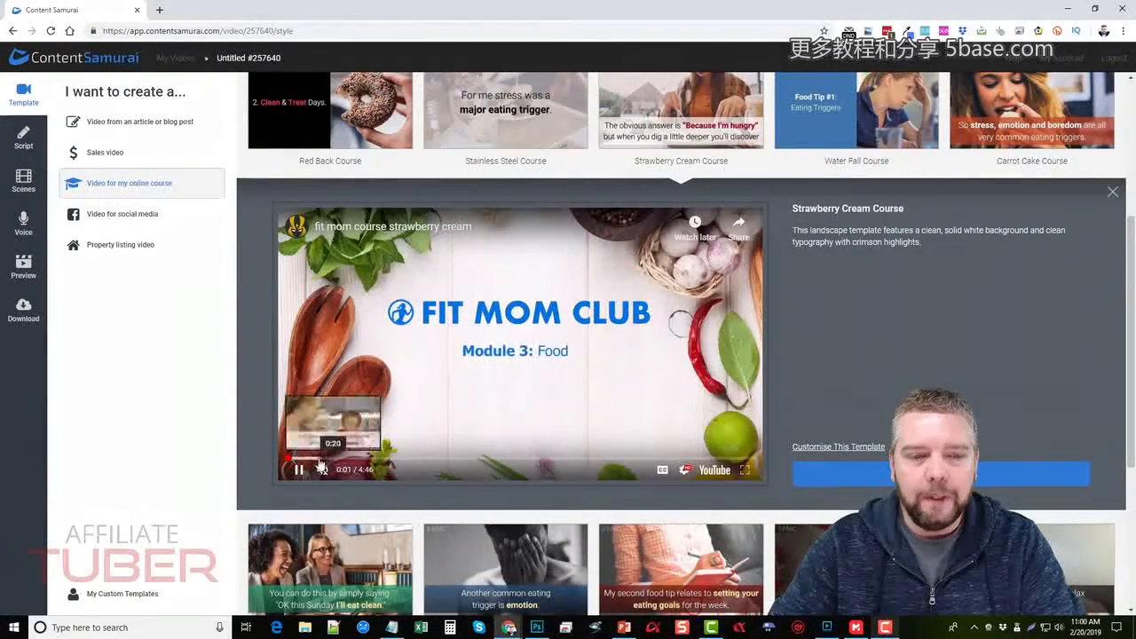
left_click(319, 459)
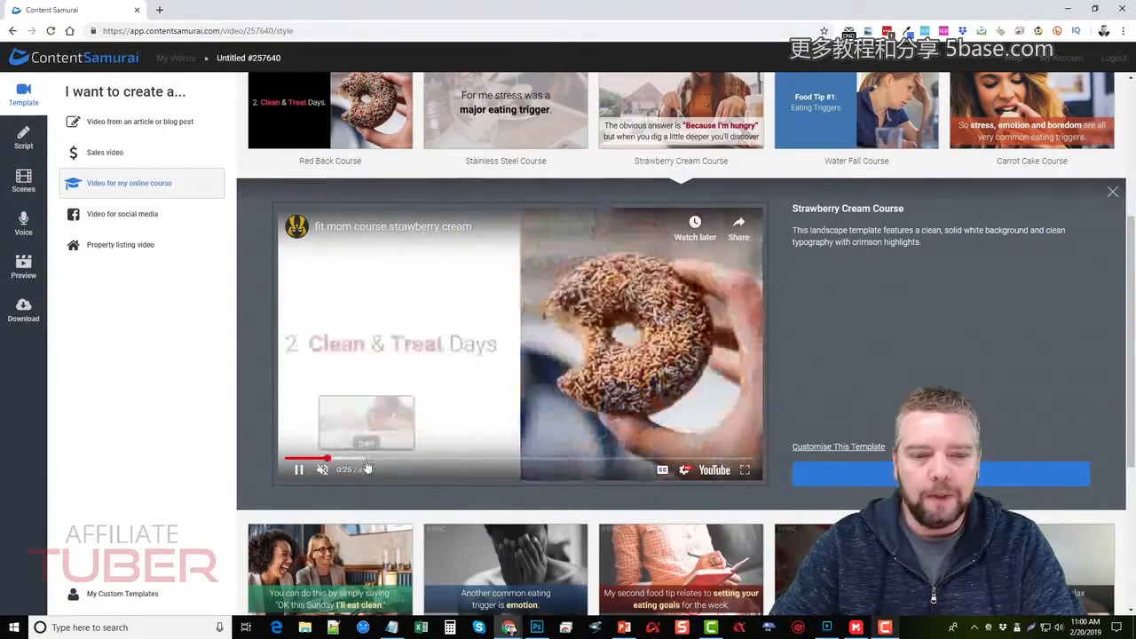
left_click(364, 458)
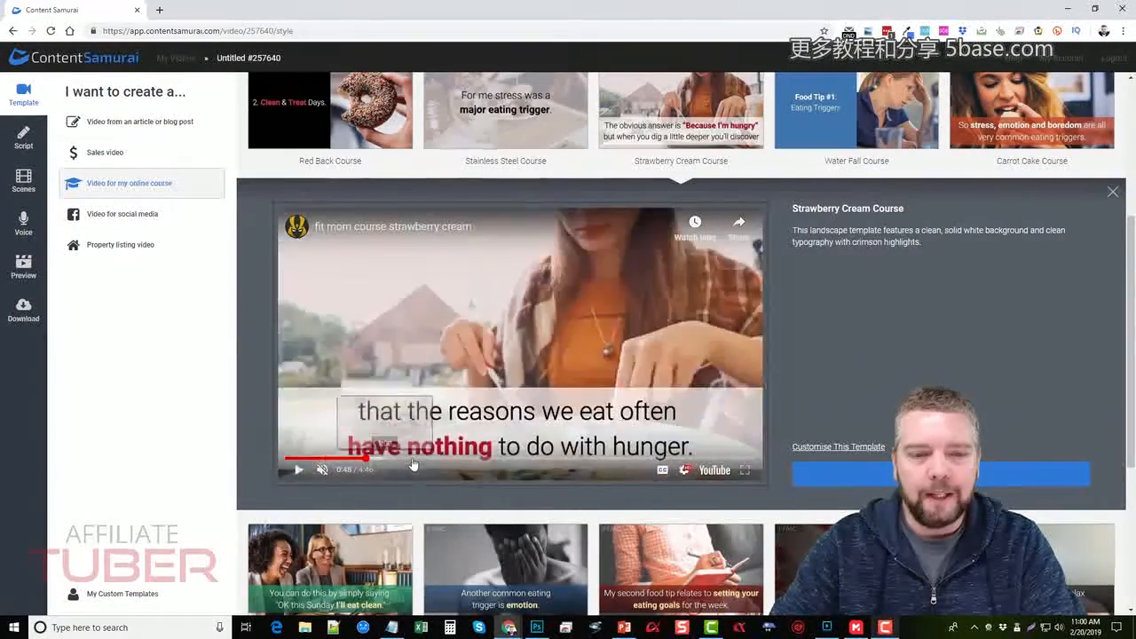
left_click(432, 458)
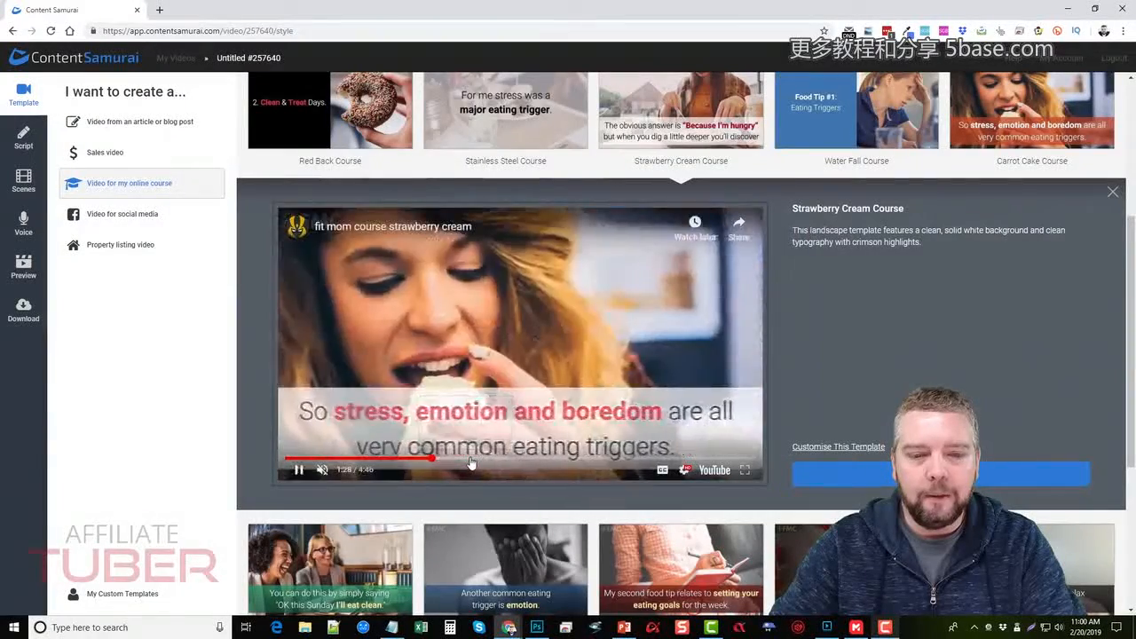
left_click(471, 459)
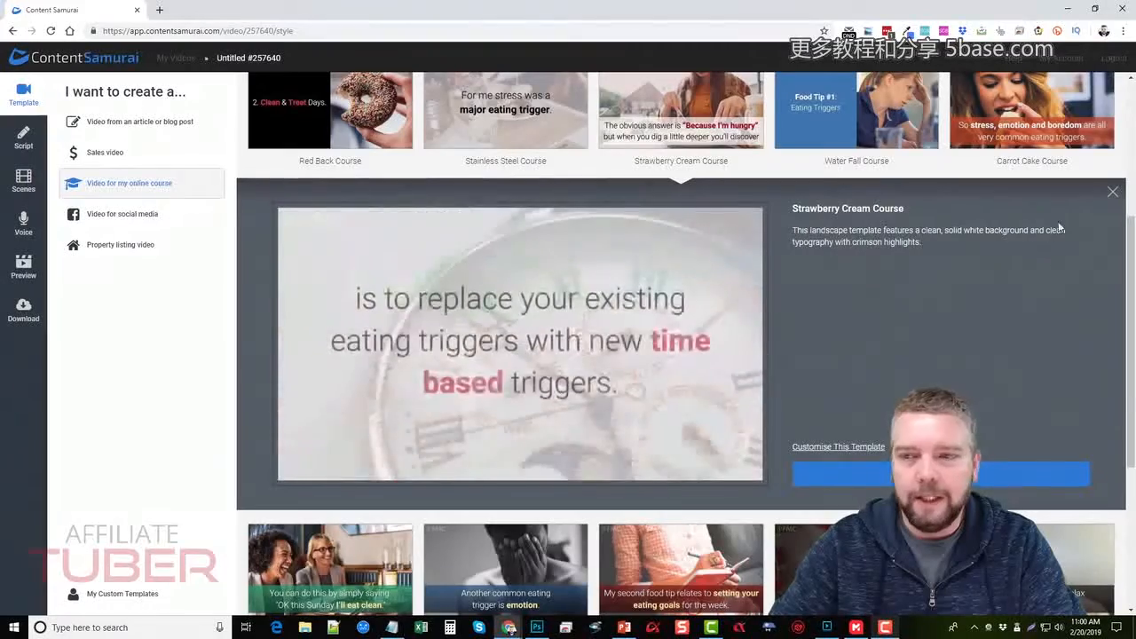
Close the Strawberry Cream Course preview and show the social media and property listing video templates.
left_click(1112, 192)
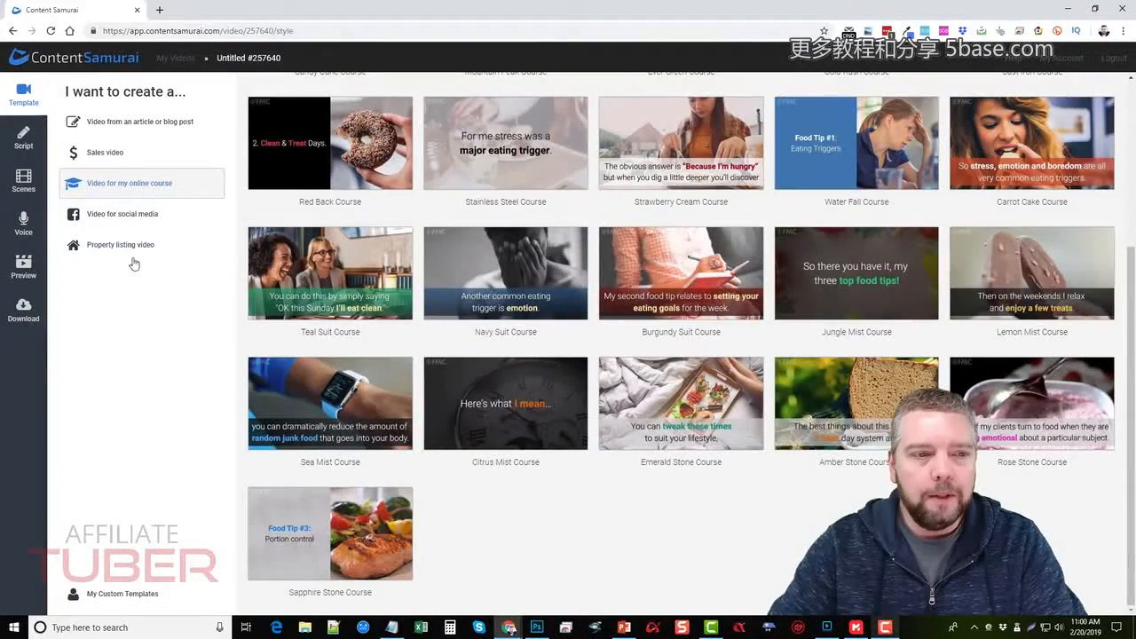
left_click(124, 216)
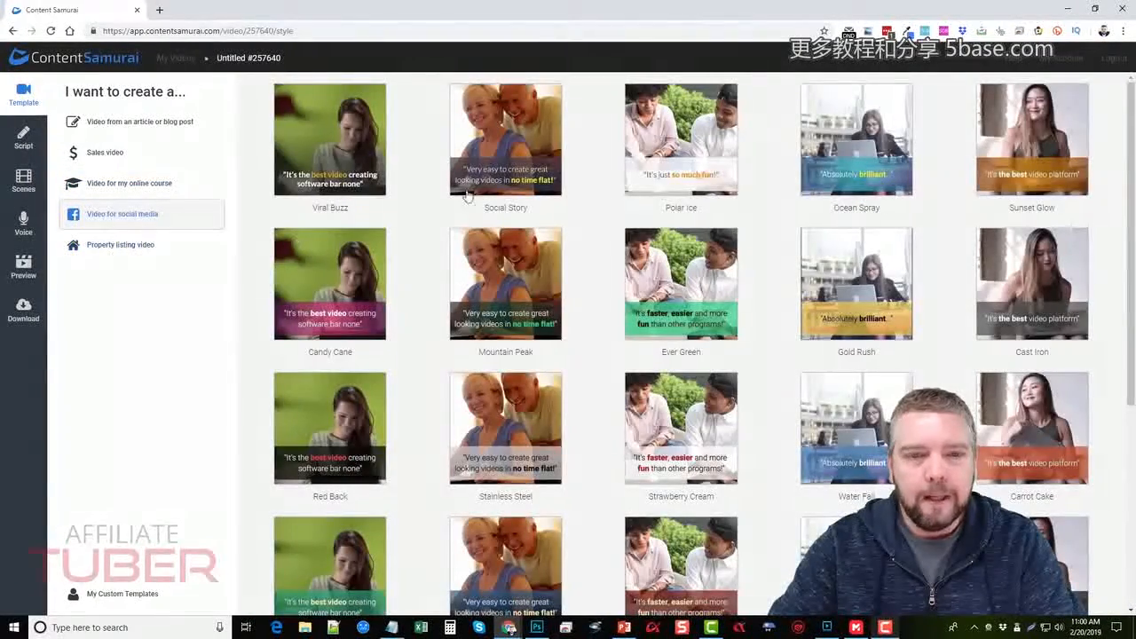
left_click(126, 246)
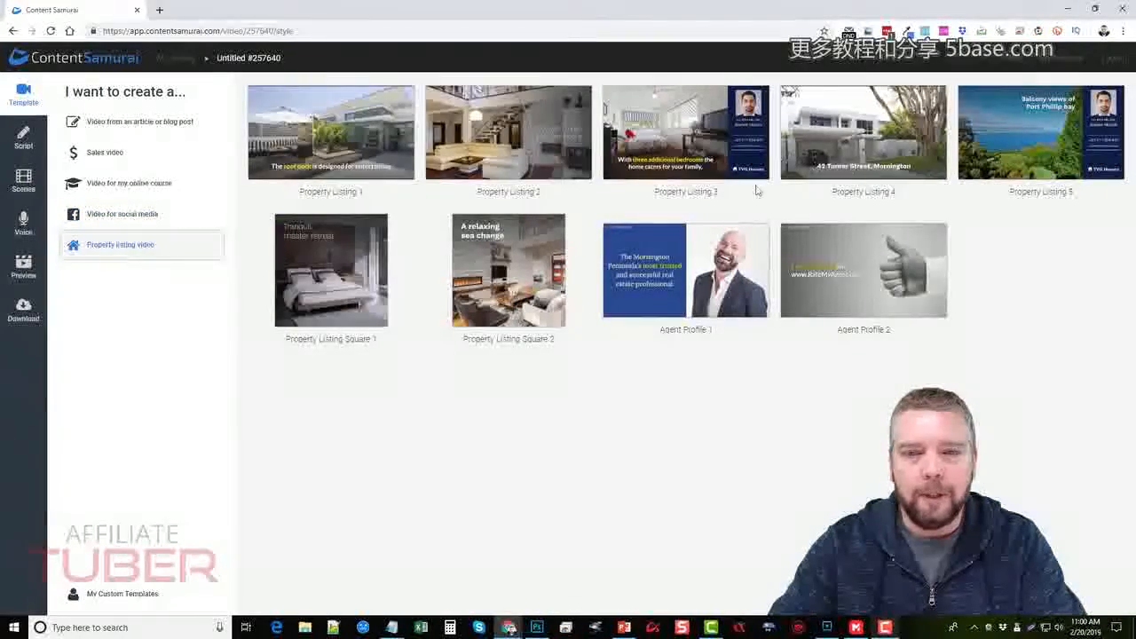
Start customising the Viral Buzz template from the article or blog post category and name the custom template VM.
left_click(133, 124)
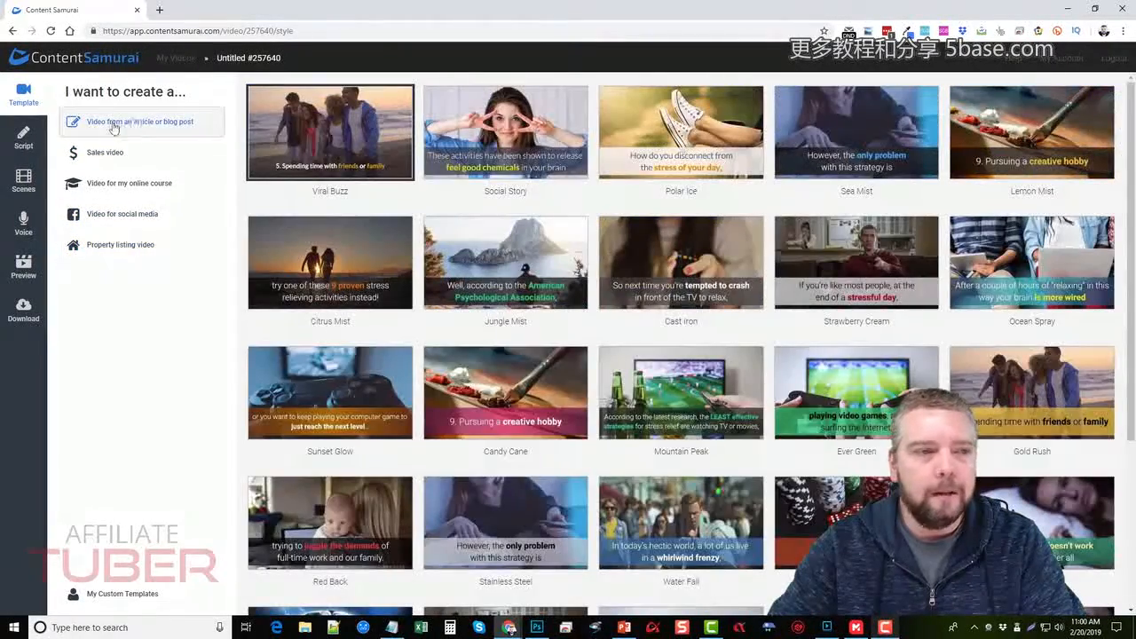
left_click(328, 134)
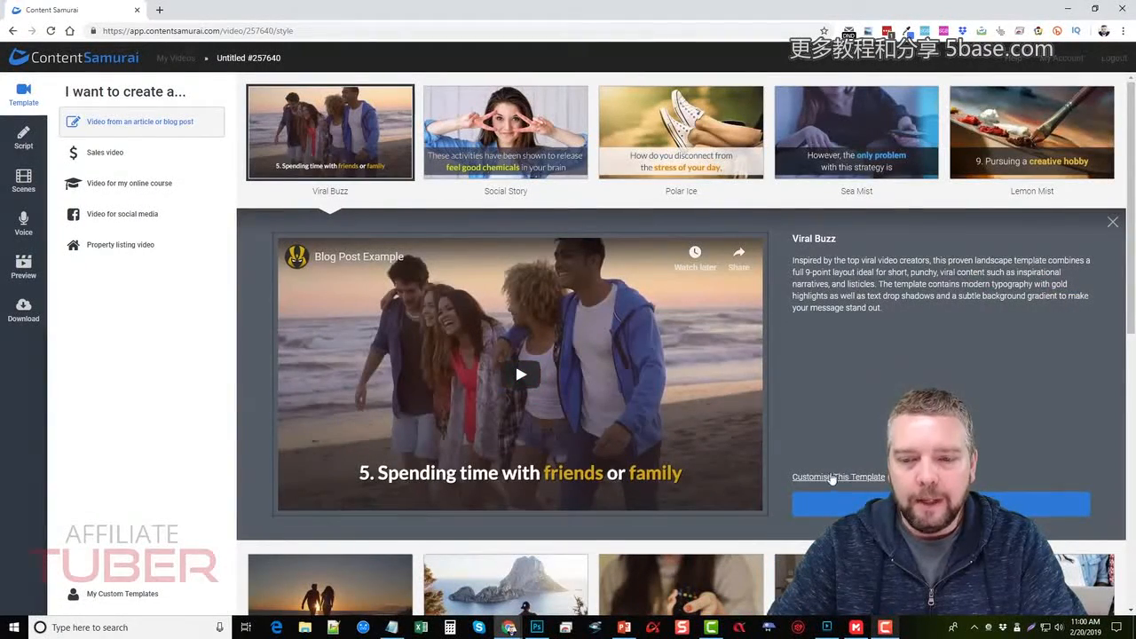
left_click(825, 481)
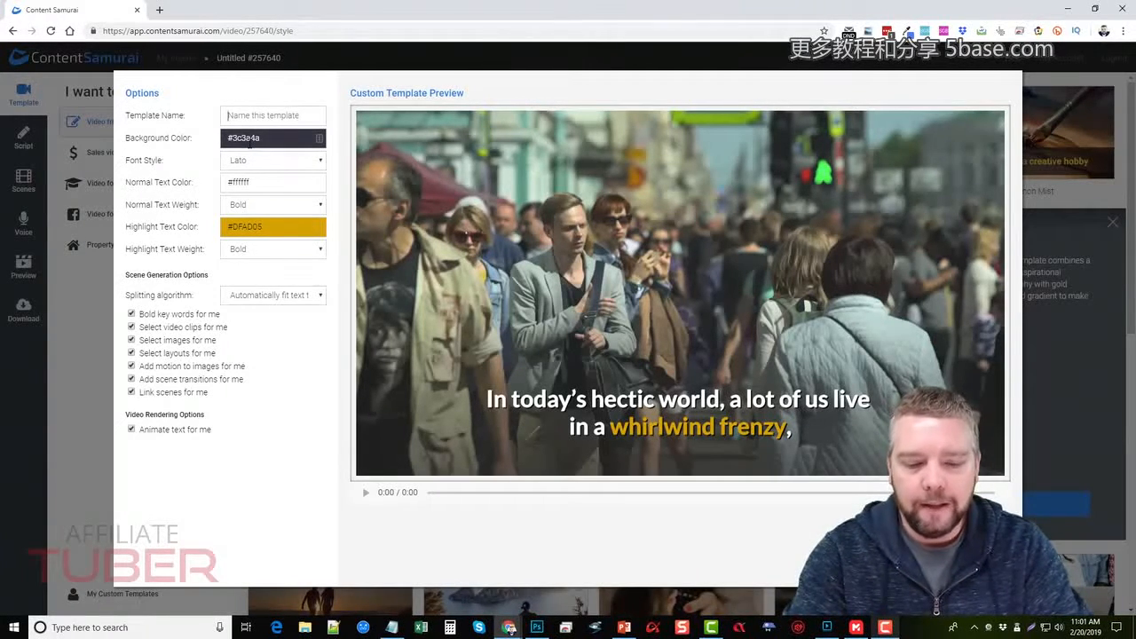
type("V")
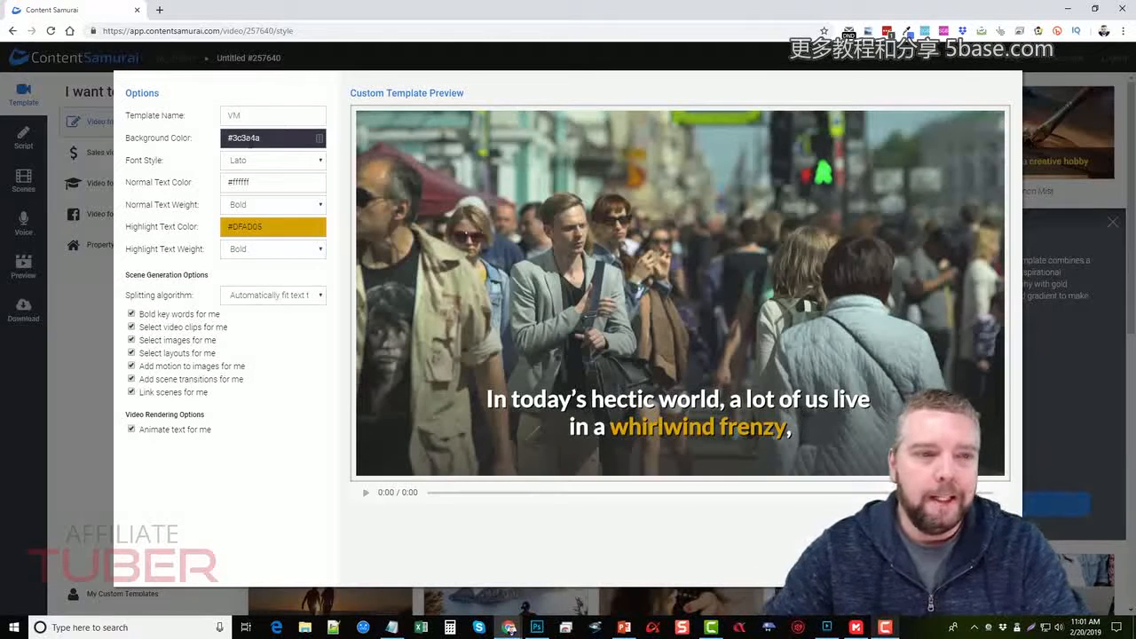
type("M")
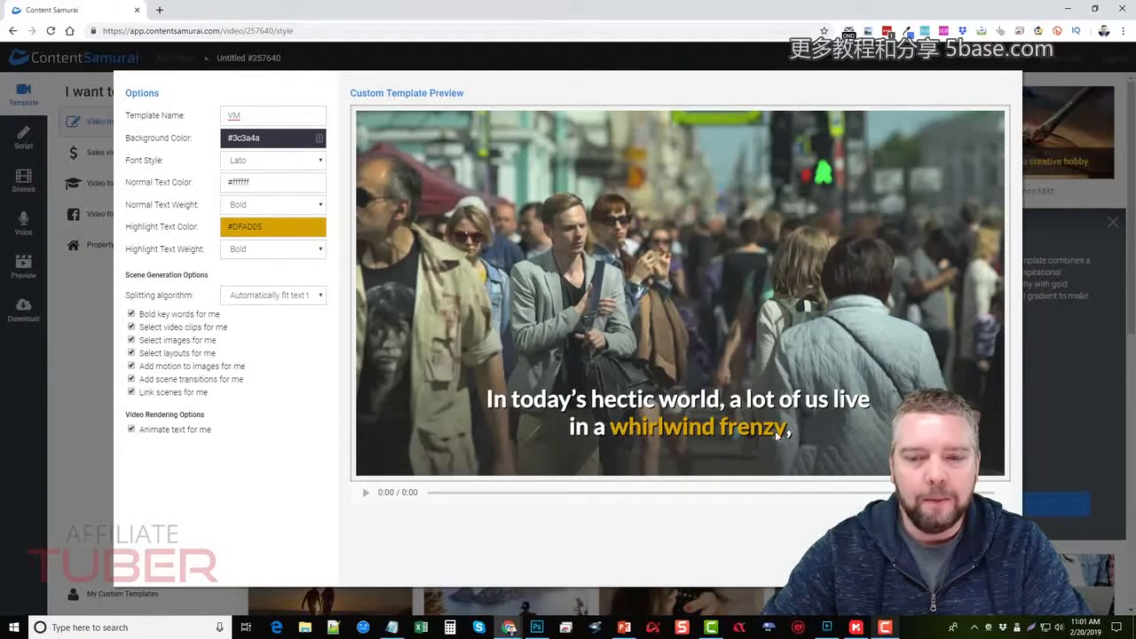
Set the VM template's splitting algorithm to one slide per sentence and turn off automatic image selection.
left_click_drag(226, 228, 269, 228)
left_click(300, 365)
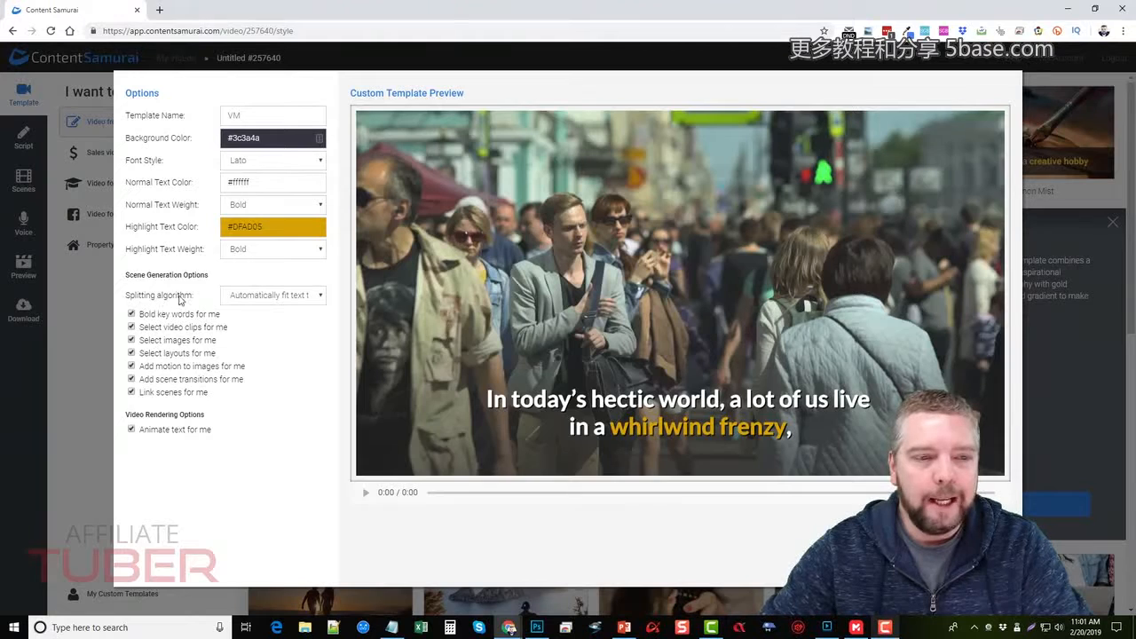
left_click(319, 298)
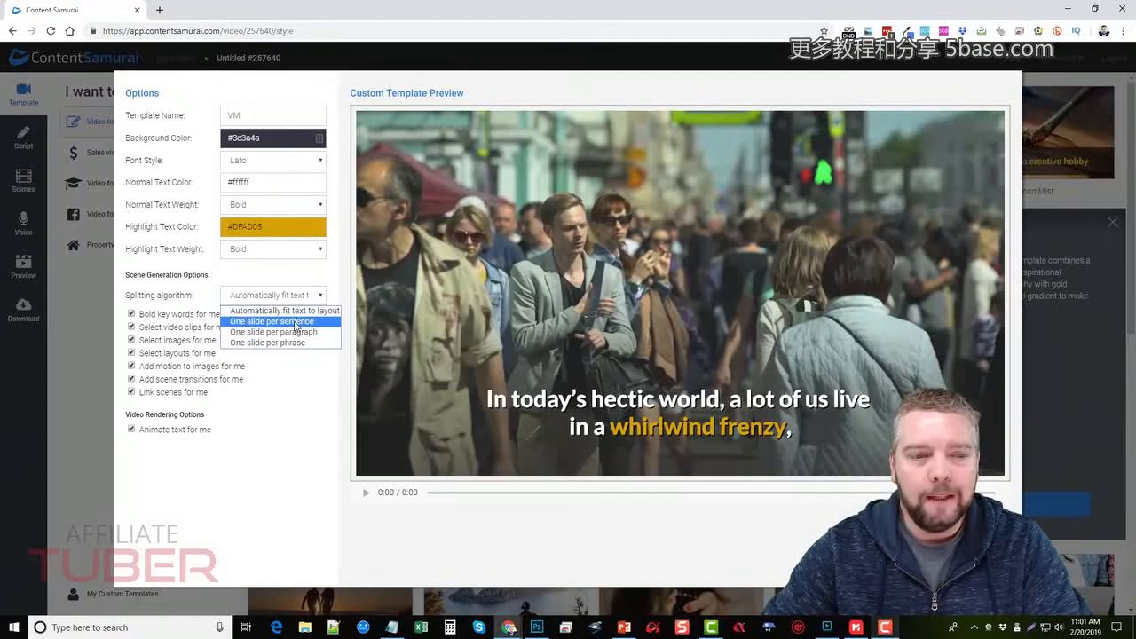
left_click(296, 322)
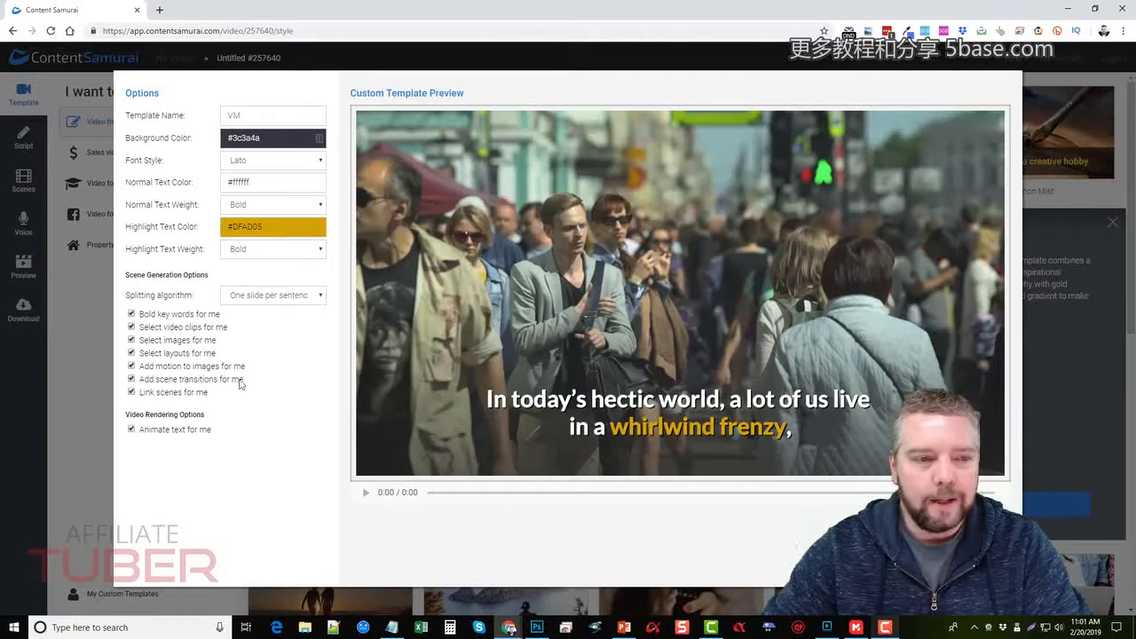
left_click(131, 341)
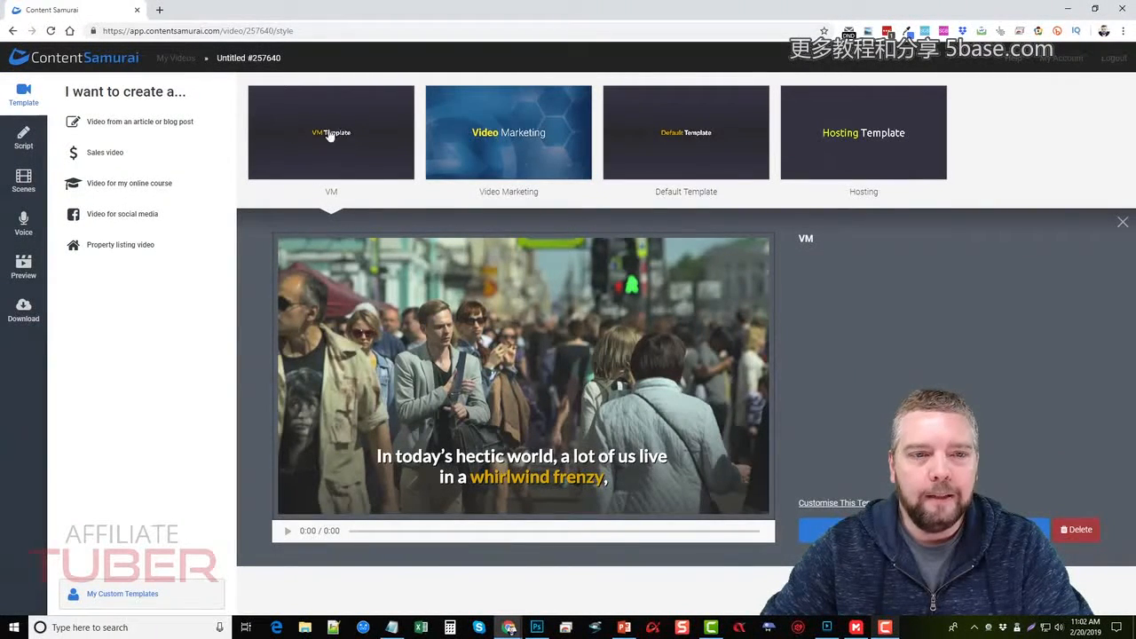
Choose the custom VM template for the video and paste the copied video marketing text as plain text into its script.
left_click(331, 133)
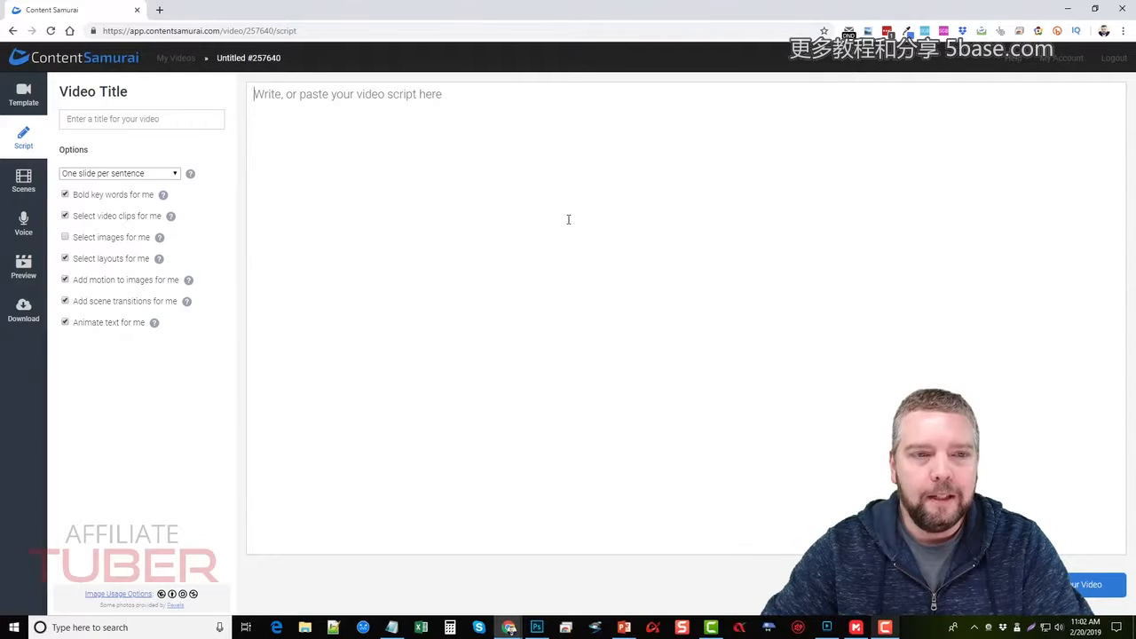
left_click(126, 120)
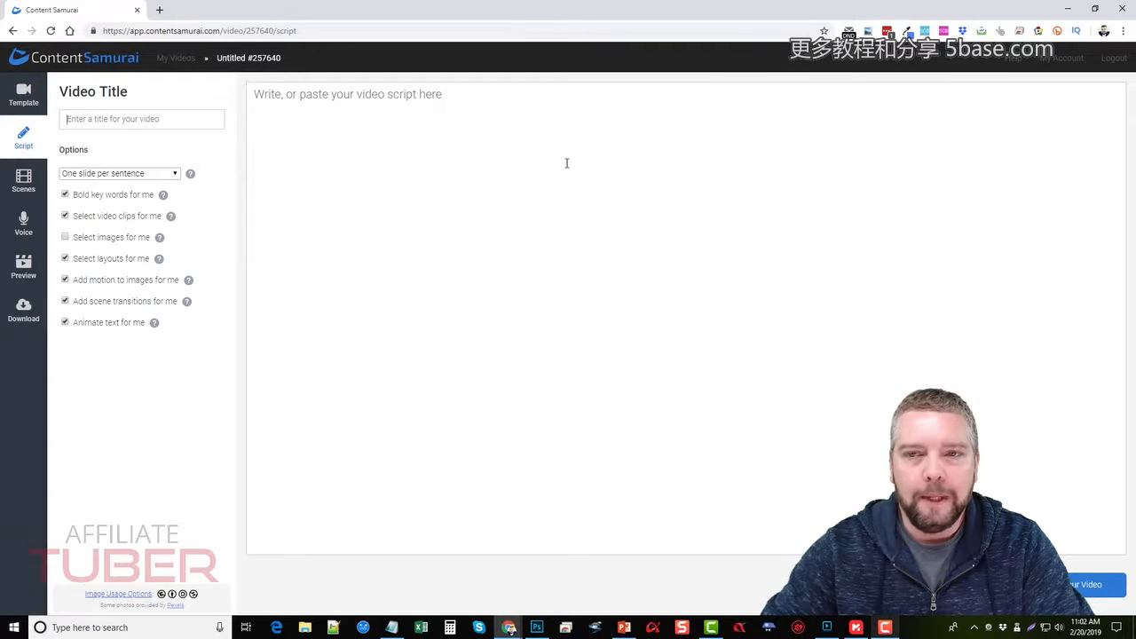
right_click(390, 98)
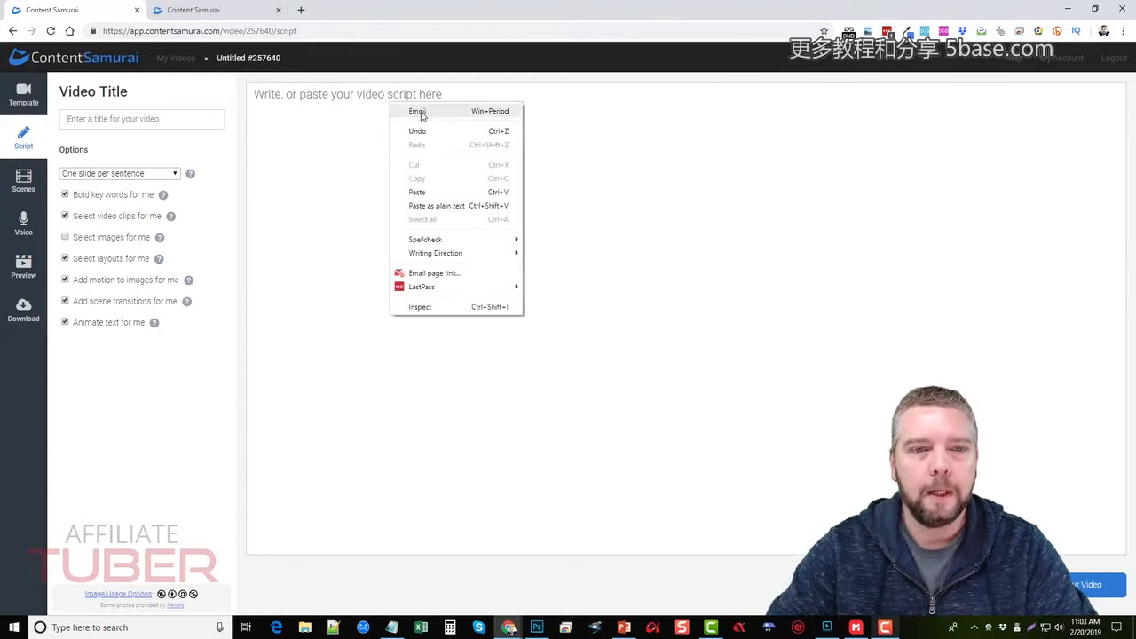
left_click(430, 205)
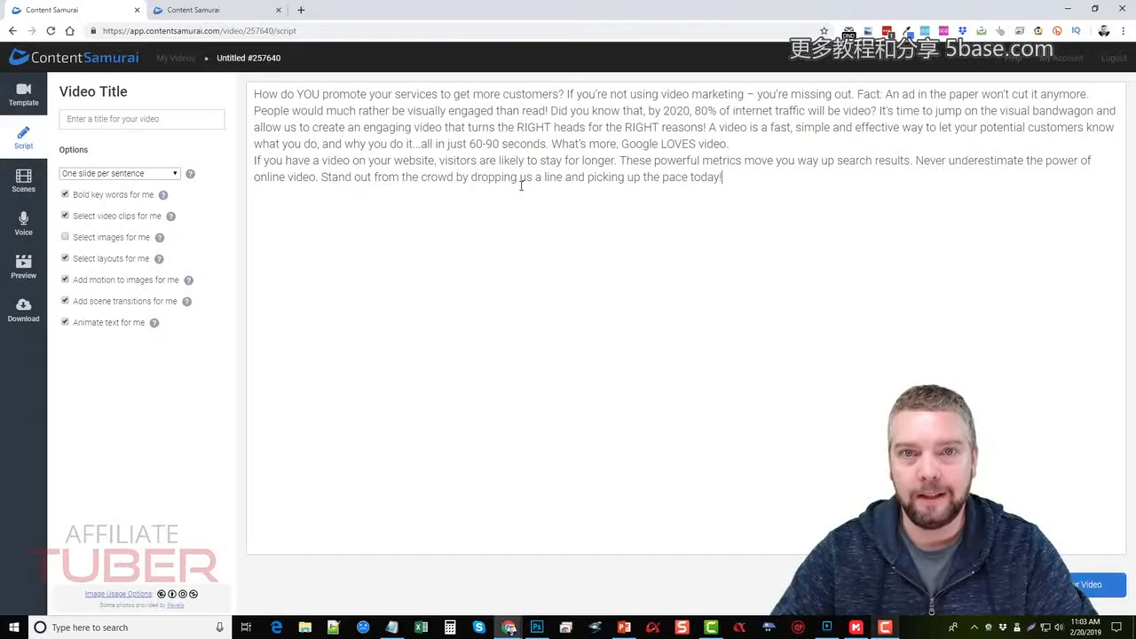
Split the script into one-sentence paragraphs separated by blank lines, keeping the "Fact" sentence and the one after it together.
left_click(565, 94)
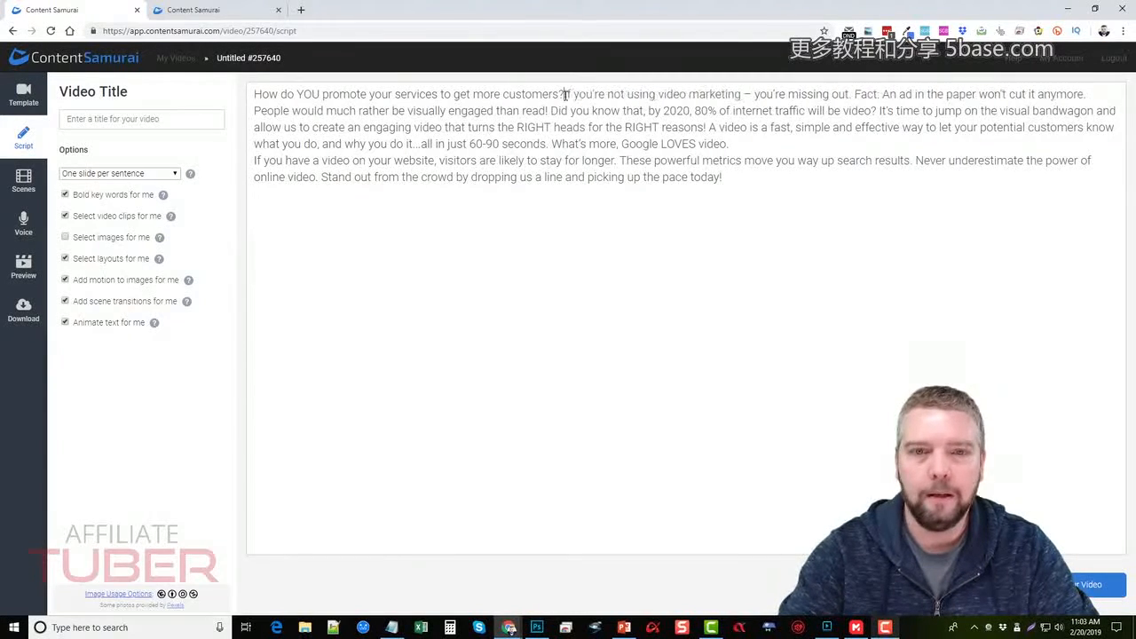
key("Return")
key("Return")
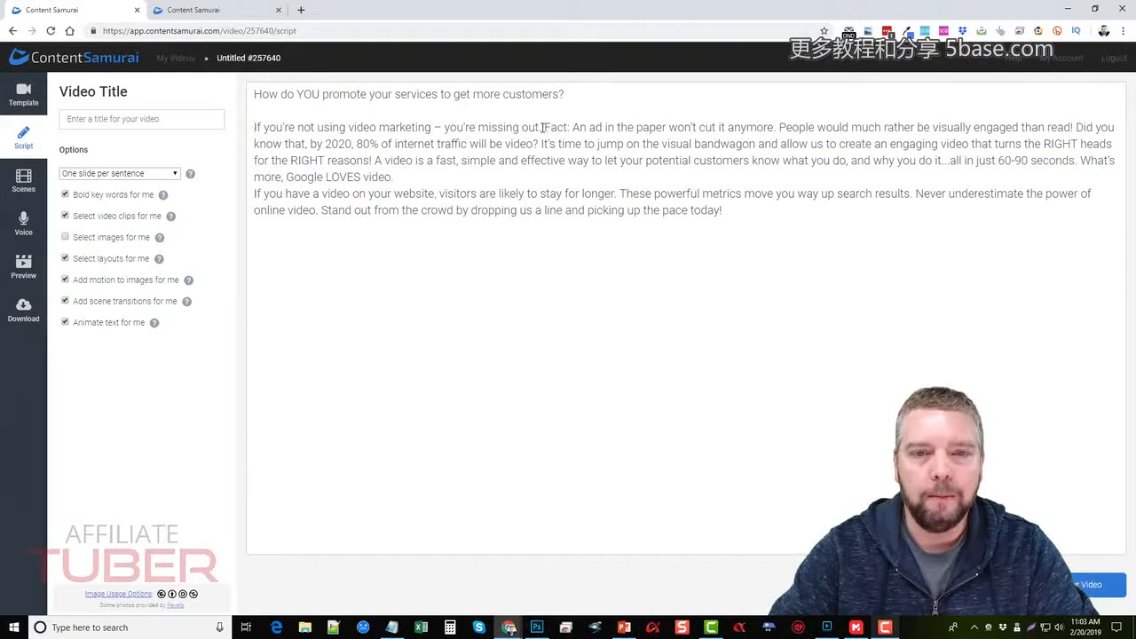
left_click(542, 127)
key("Return")
key("Return")
left_click(784, 160)
key("Return")
key("Return")
left_click(580, 193)
key("Return")
key("Return")
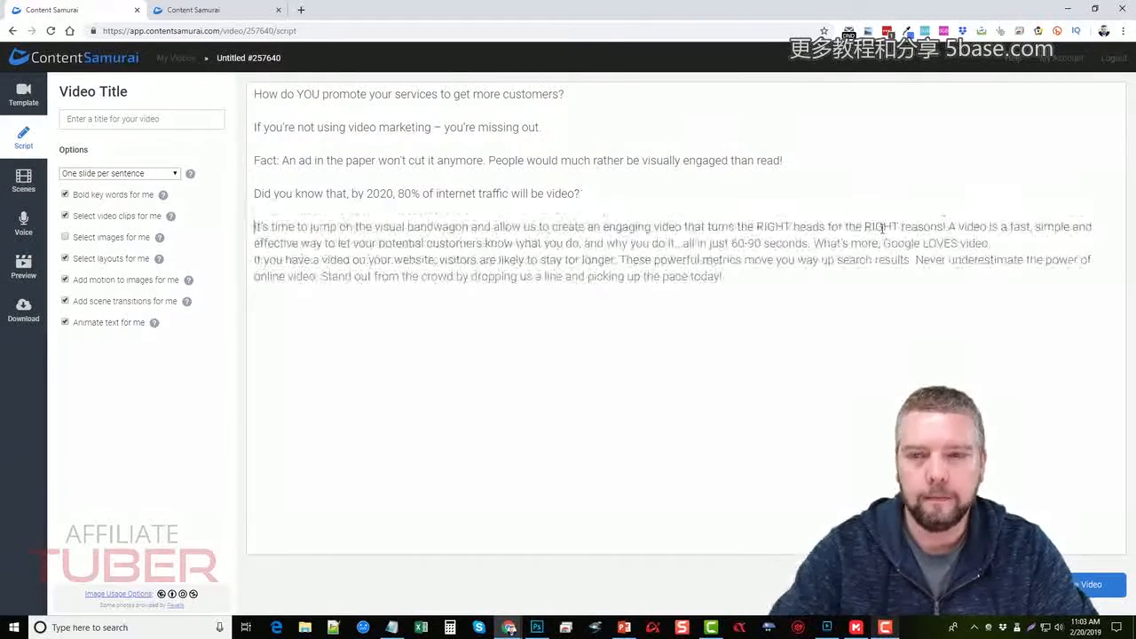
left_click(946, 226)
key("Return")
key("Return")
left_click(957, 260)
key("Return")
key("Return")
left_click(431, 293)
key("Return")
left_click(617, 325)
key("Return")
key("Return")
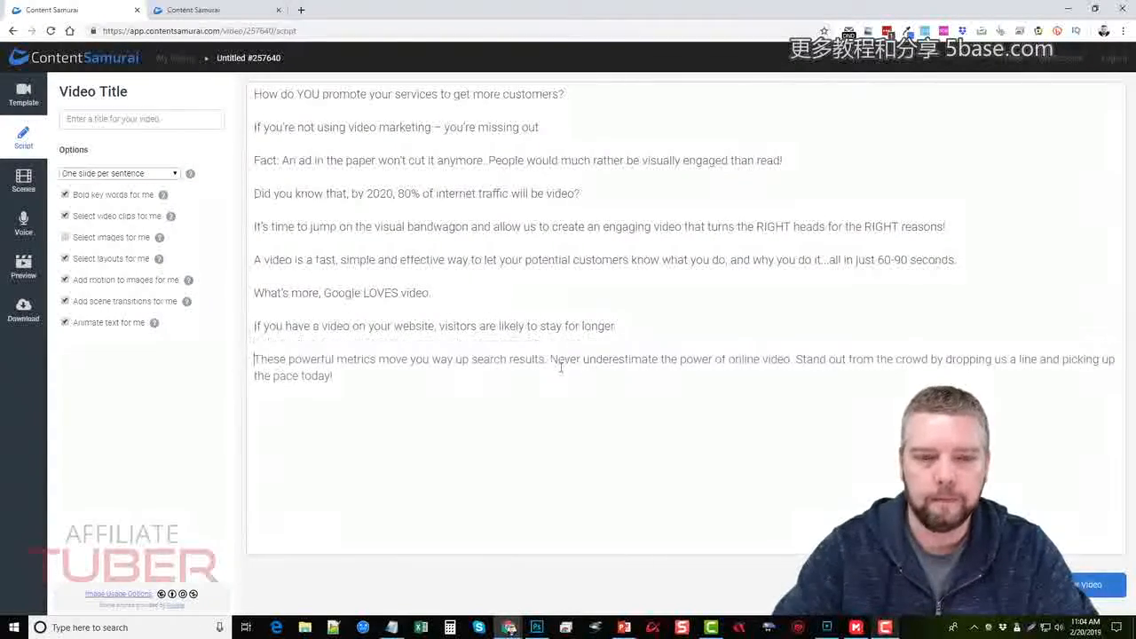
left_click(546, 358)
key("Return")
key("Return")
left_click(497, 393)
key("Return")
key("Return")
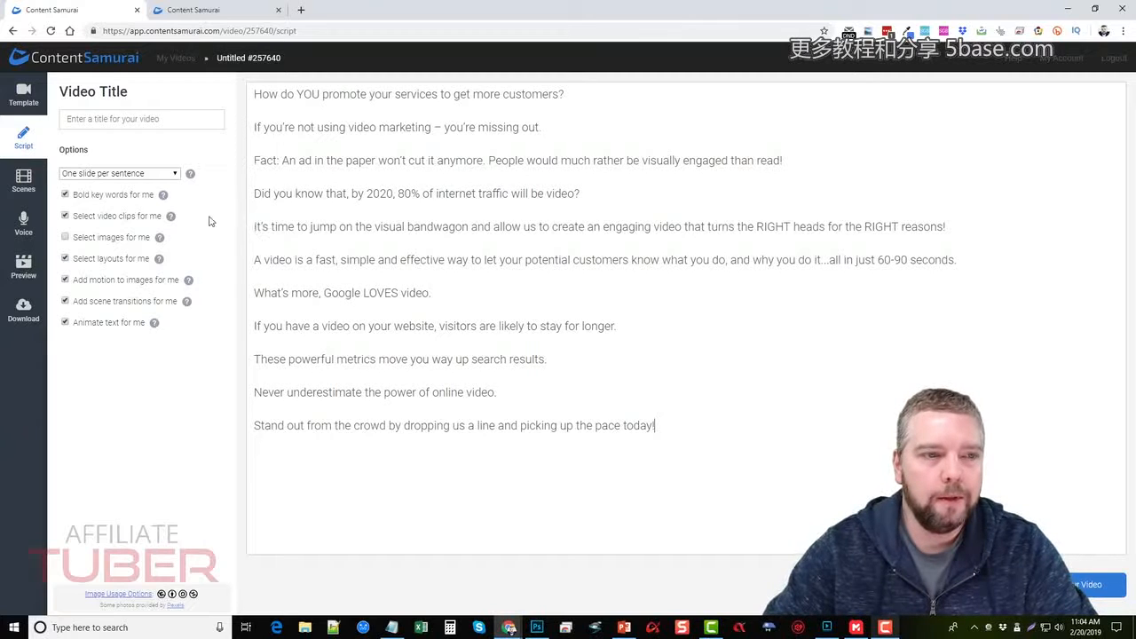
Title the video "Video Marketing" and generate its scenes from the script.
left_click(141, 119)
type("Video Marketing")
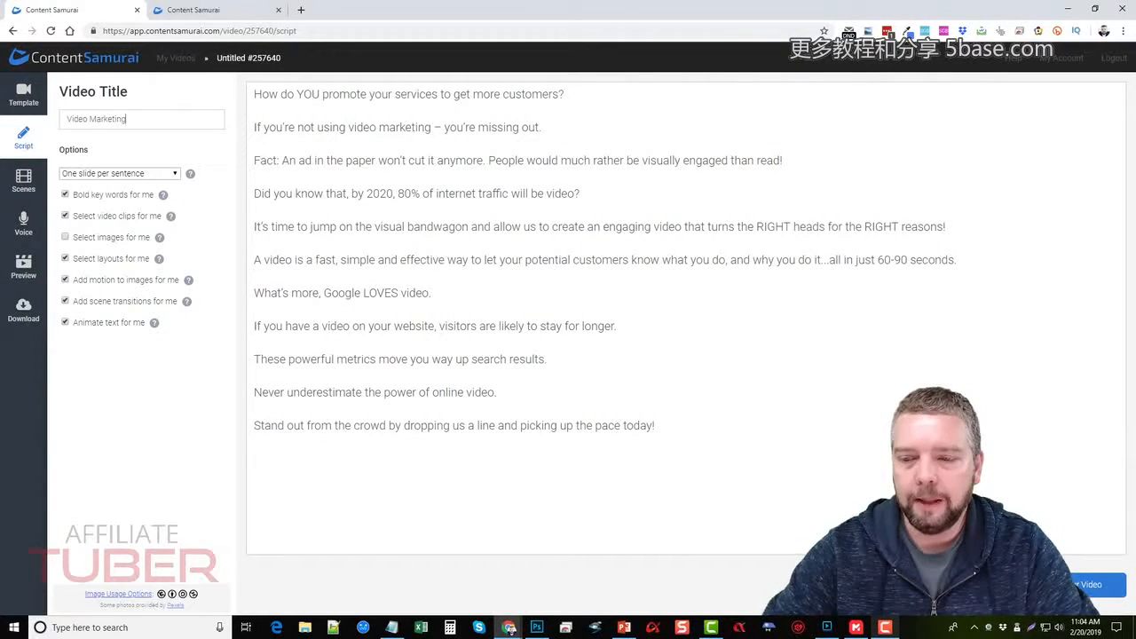
left_click(23, 180)
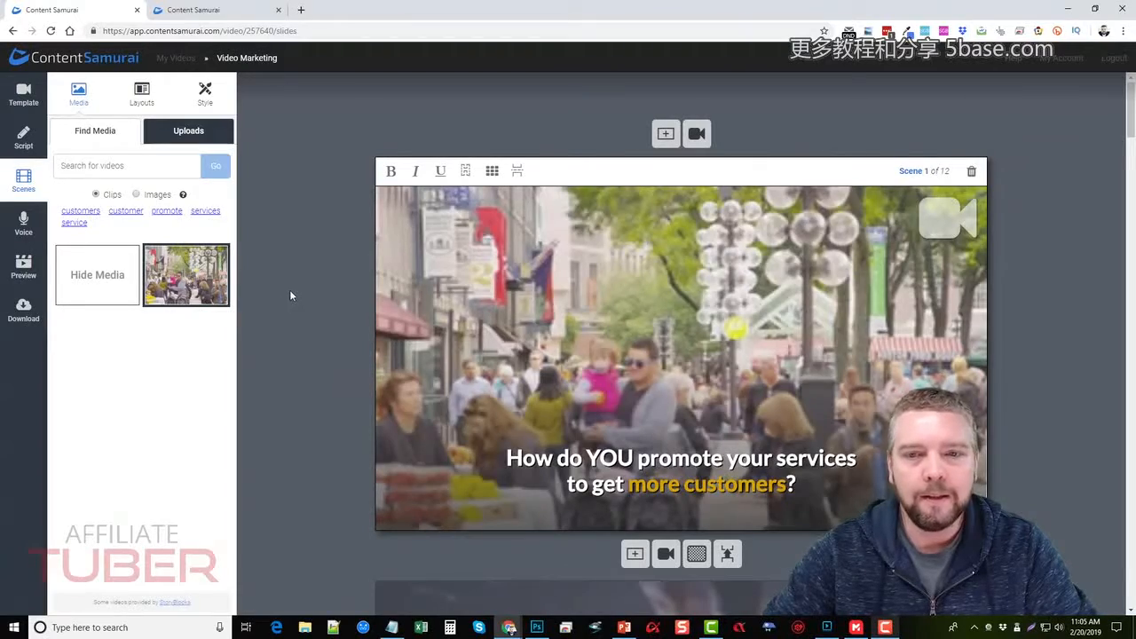
Review the generated scenes 1 through 12, checking each one's background clip, highlighted words and text placement.
left_click_drag(1128, 105, 1129, 118)
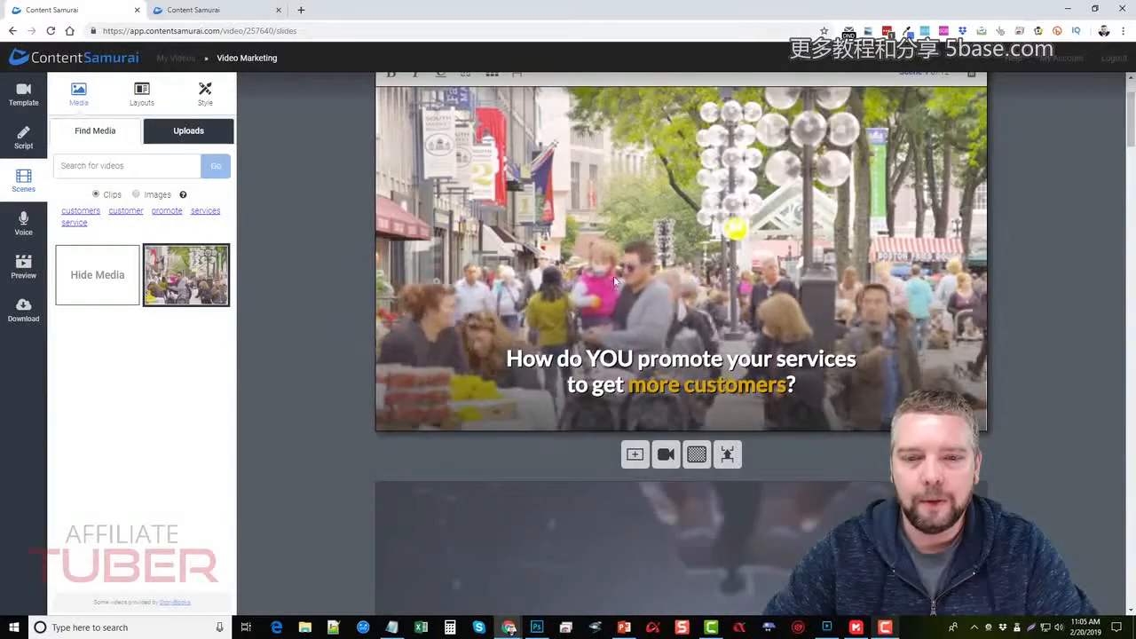
scroll(603, 282, "down", 3)
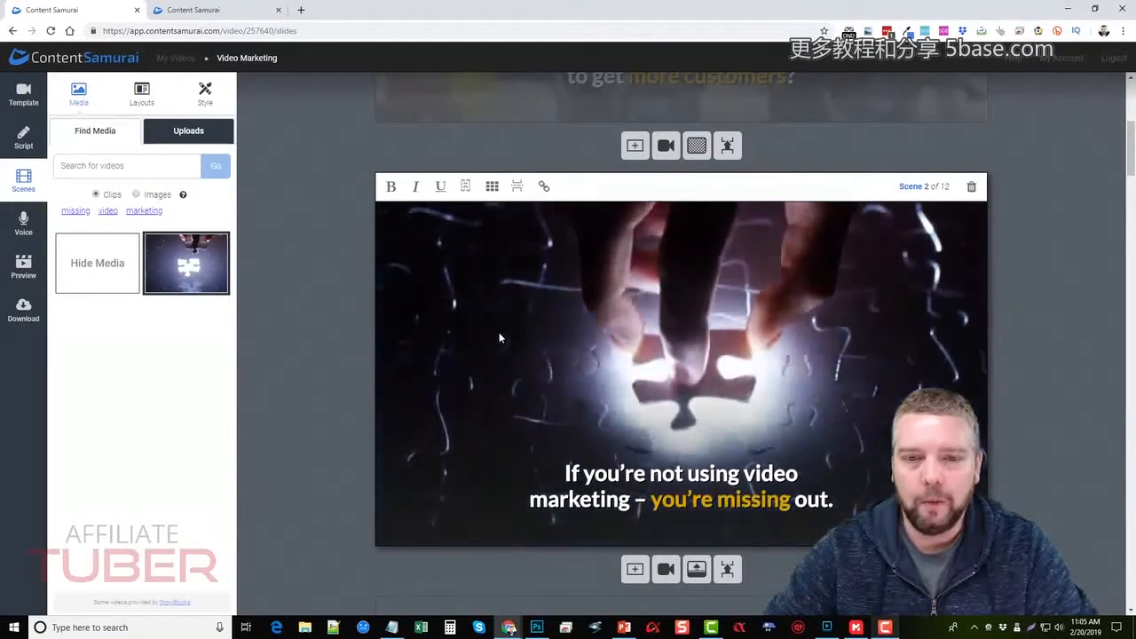
scroll(457, 338, "down", 5)
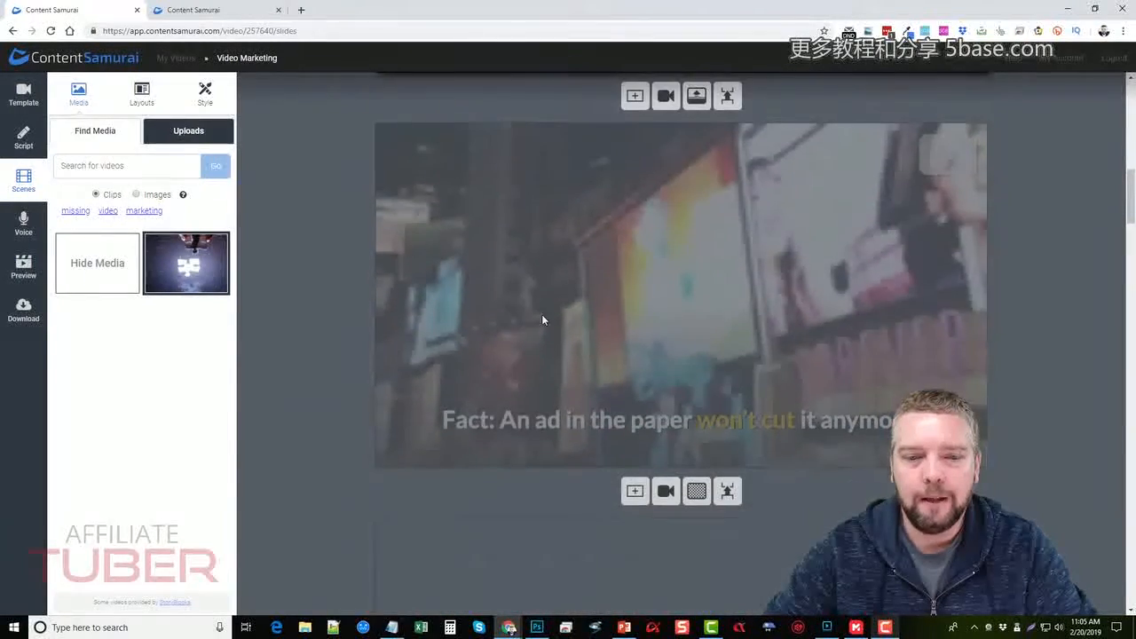
left_click(543, 319)
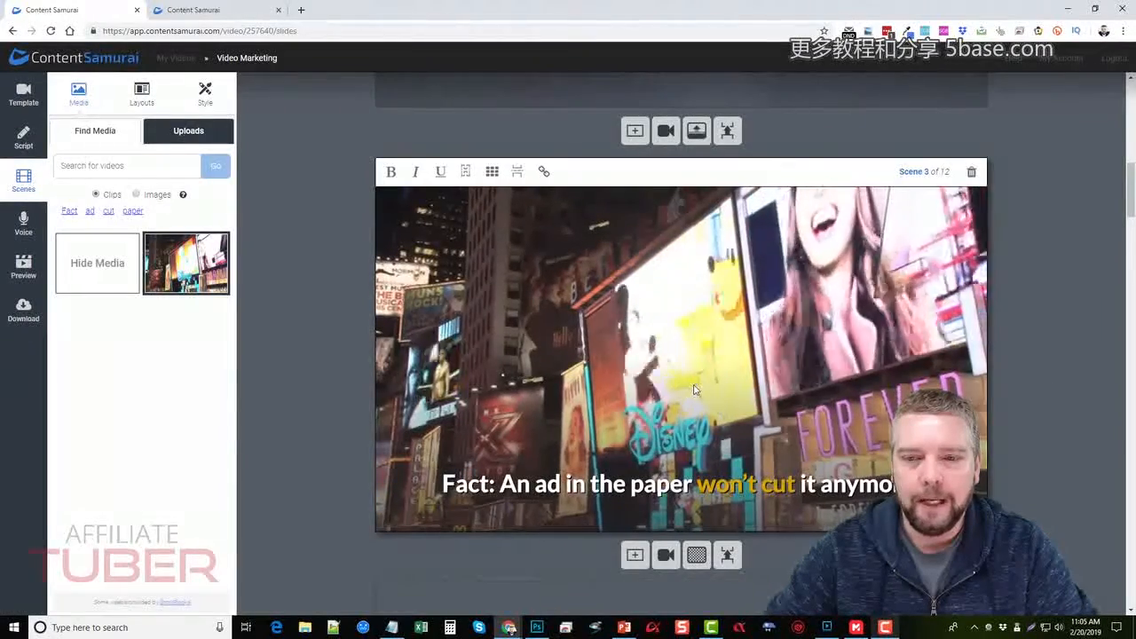
scroll(621, 391, "down", 3)
left_click(555, 392)
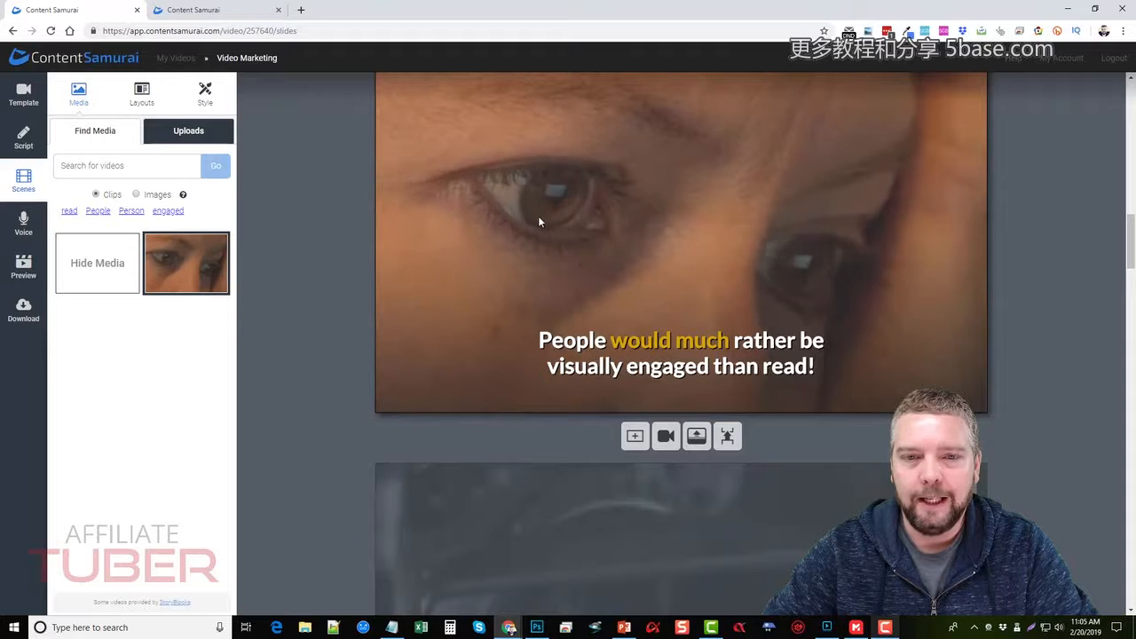
scroll(426, 337, "down", 3)
left_click(488, 382)
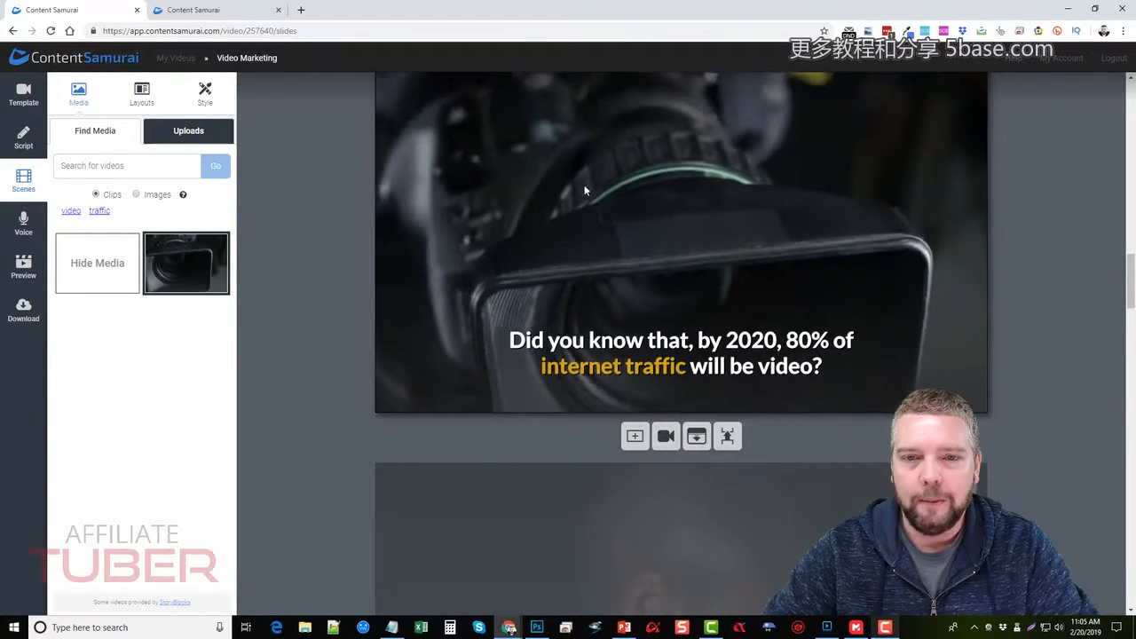
scroll(437, 308, "down", 2)
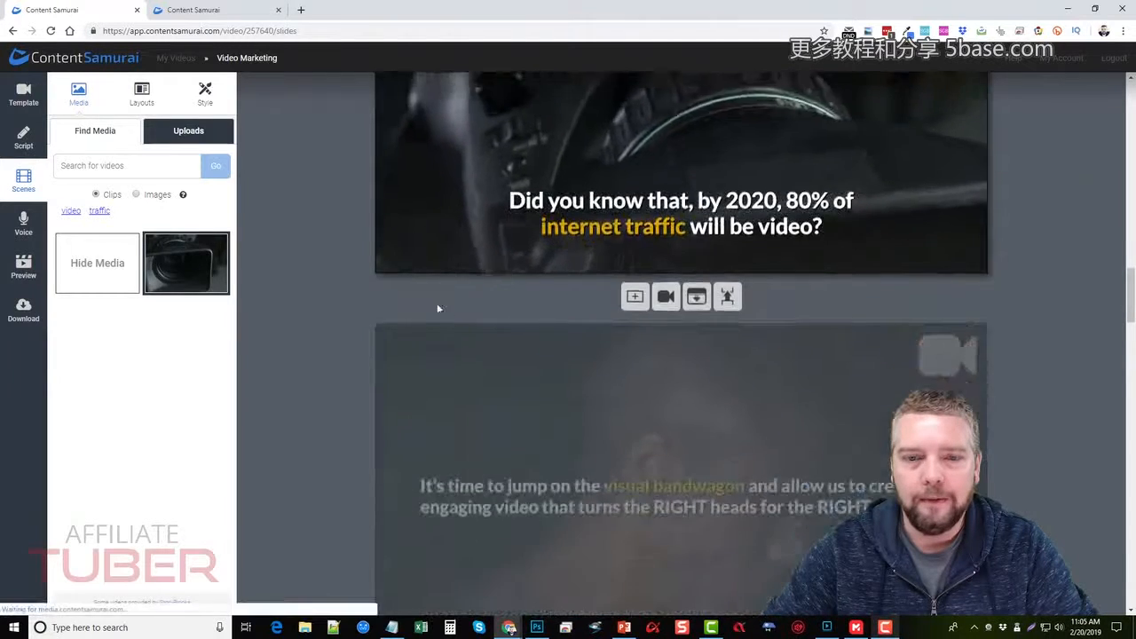
left_click(406, 339)
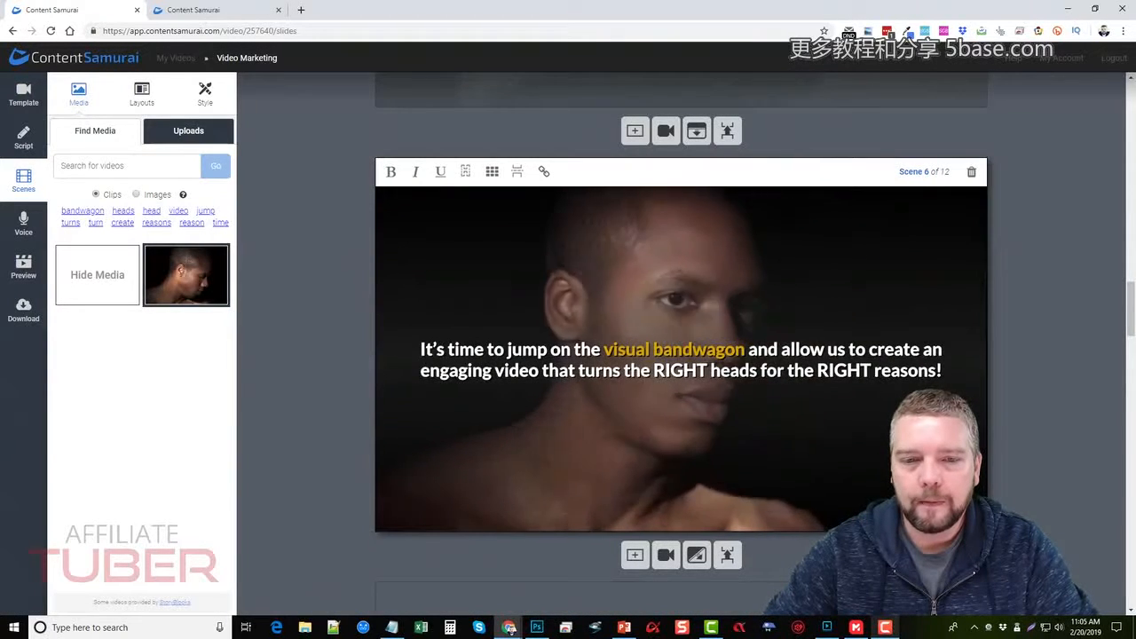
scroll(575, 384, "down", 4)
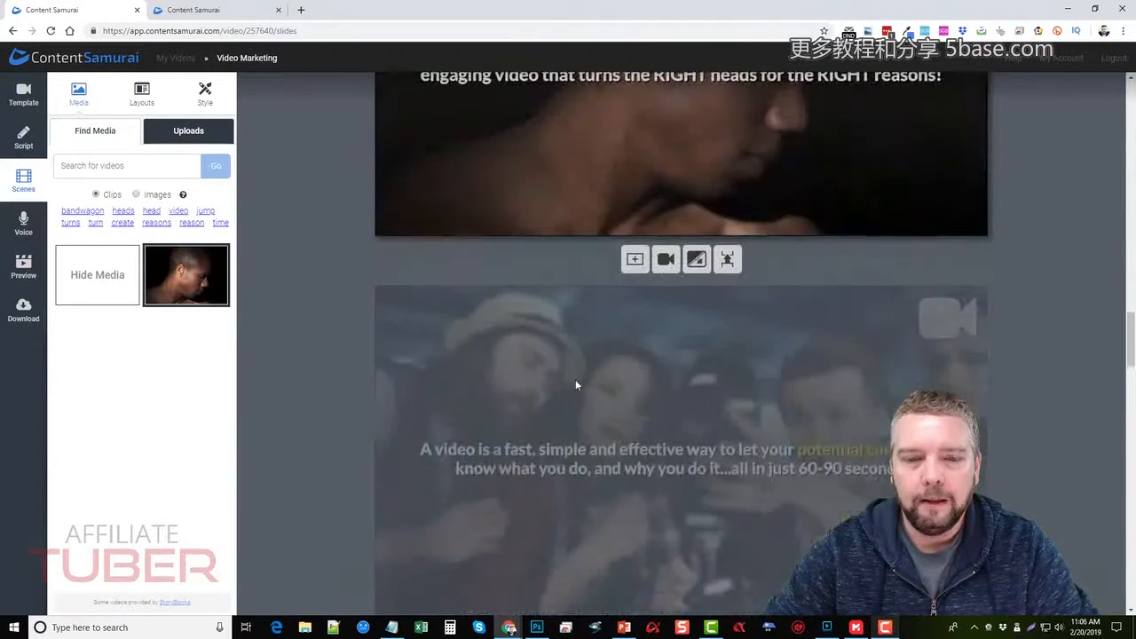
left_click(575, 384)
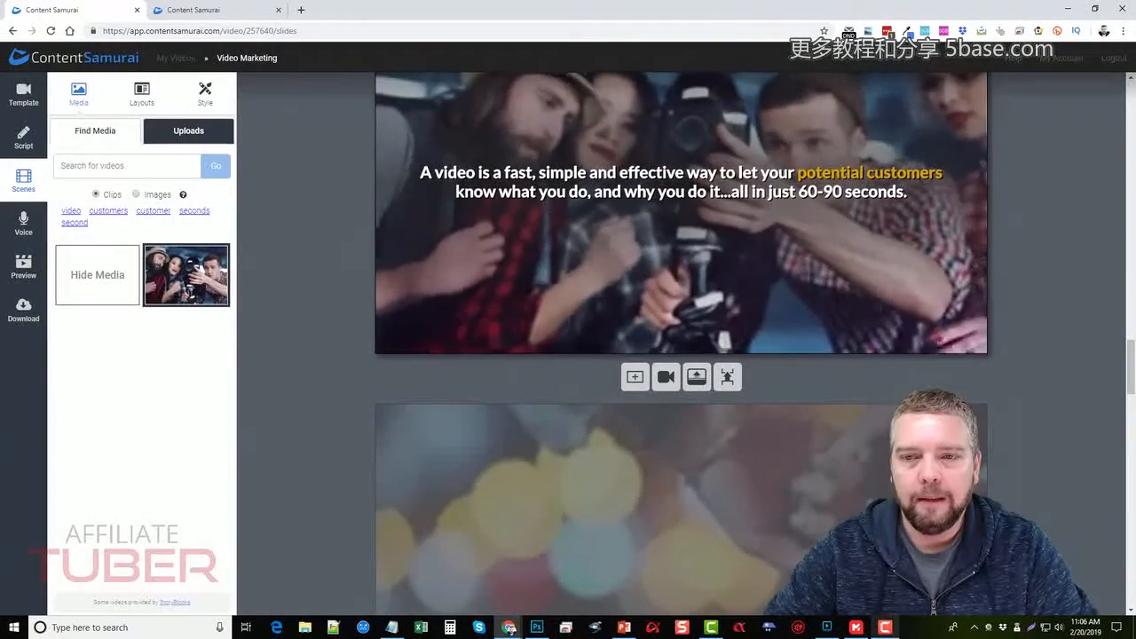
left_click(662, 446)
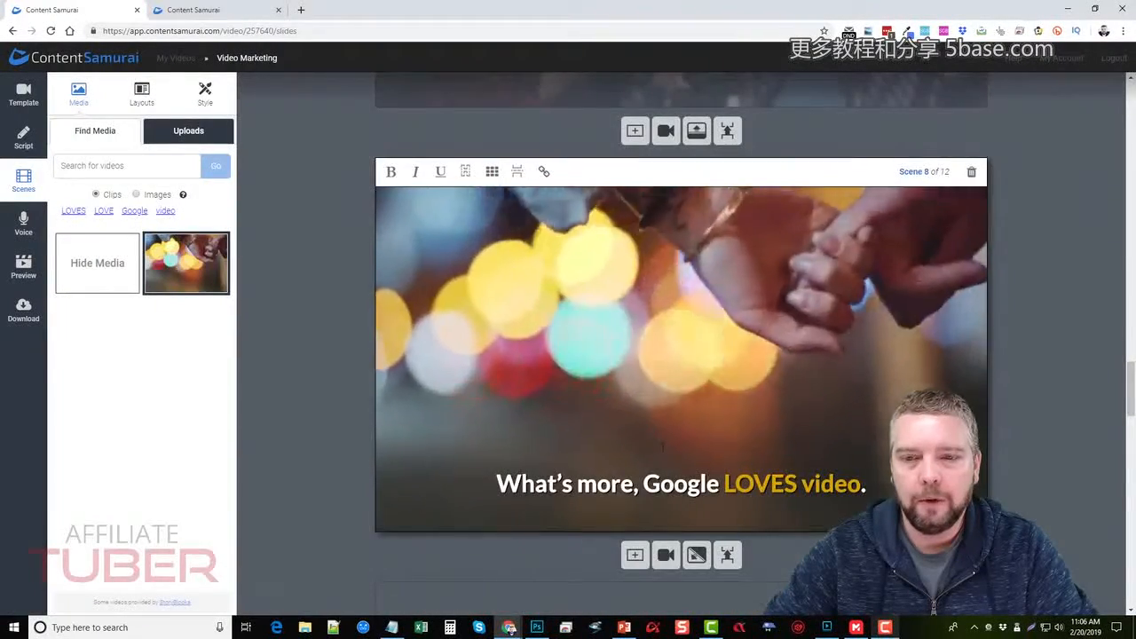
scroll(662, 446, "down", 4)
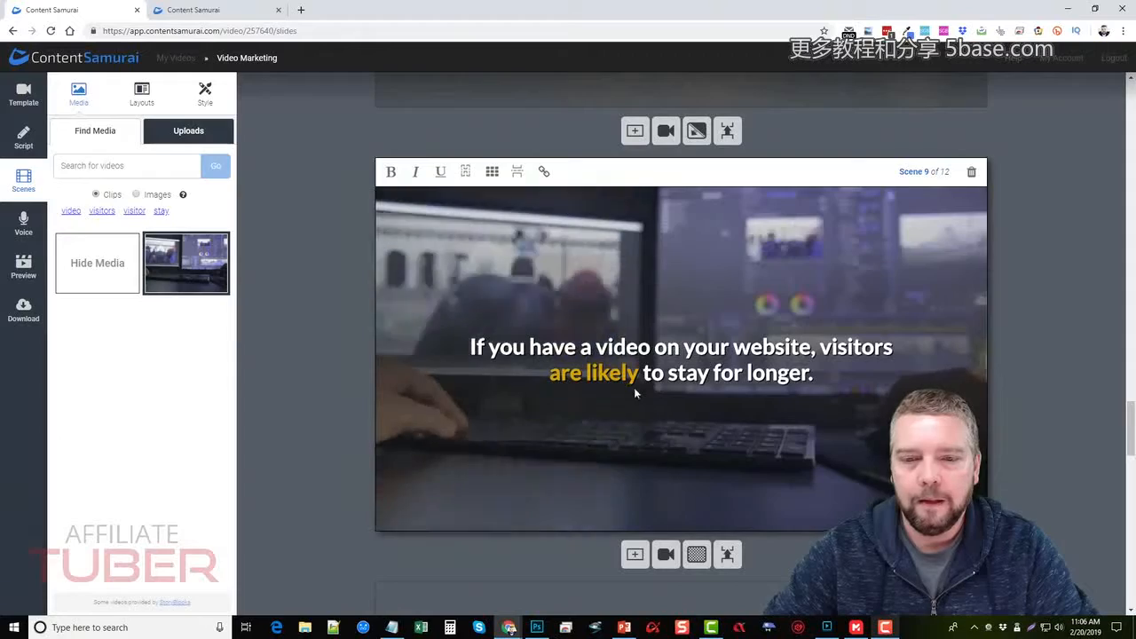
scroll(636, 390, "down", 3)
left_click(647, 436)
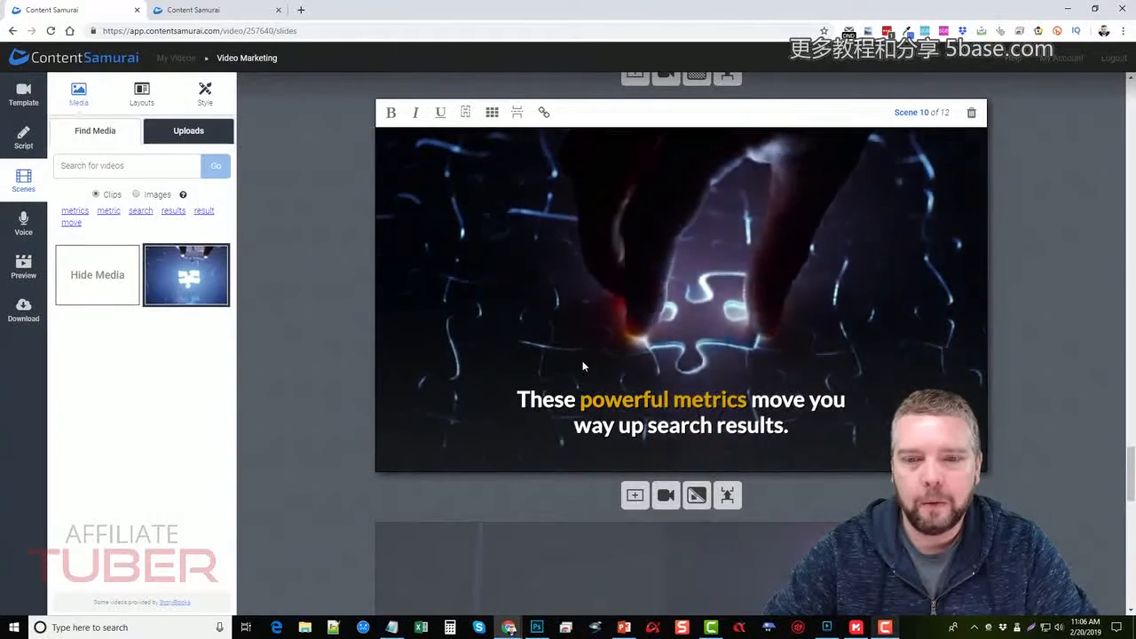
scroll(582, 360, "down", 4)
scroll(465, 443, "down", 5)
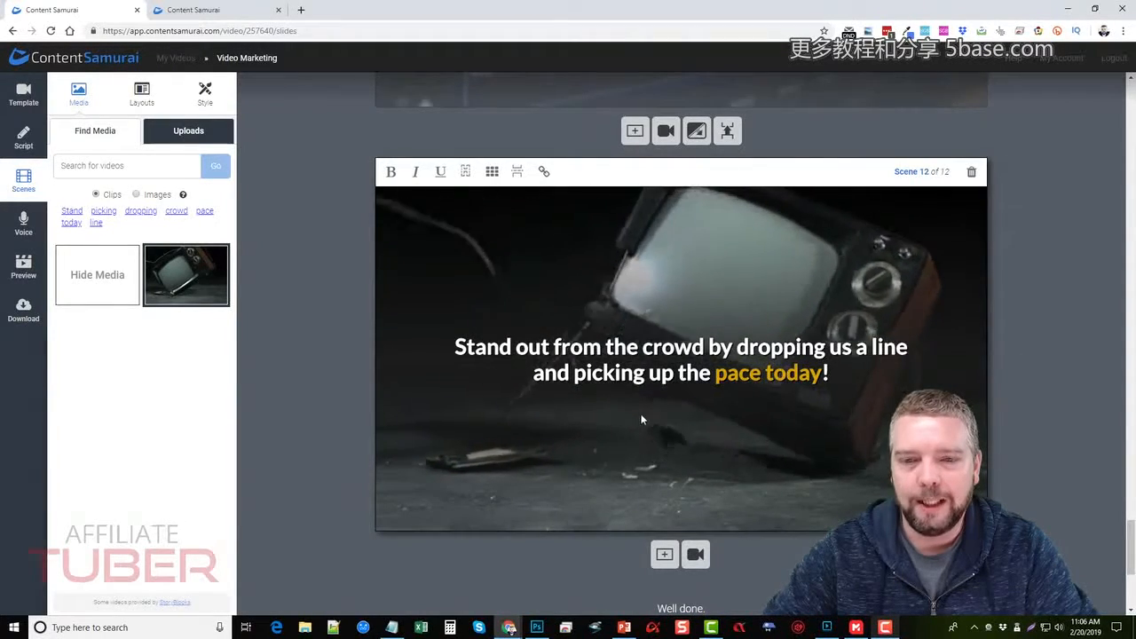
Replace scene 10's puzzle background with the Google building sign clip found by searching the clips for "search".
scroll(558, 398, "up", 5)
scroll(646, 388, "up", 5)
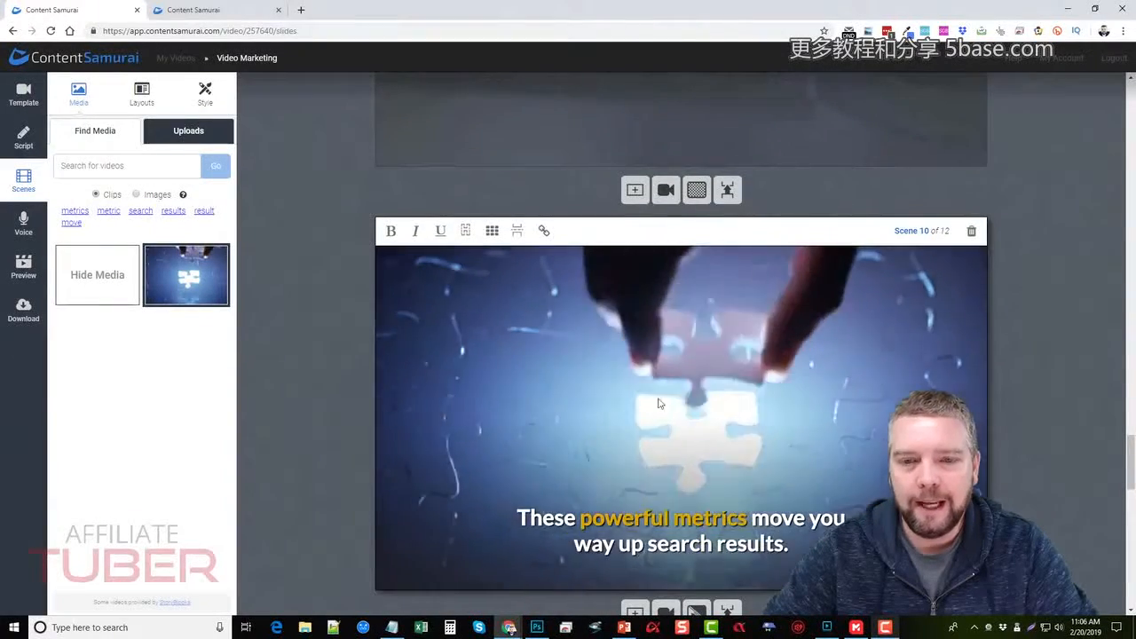
scroll(676, 376, "down", 1)
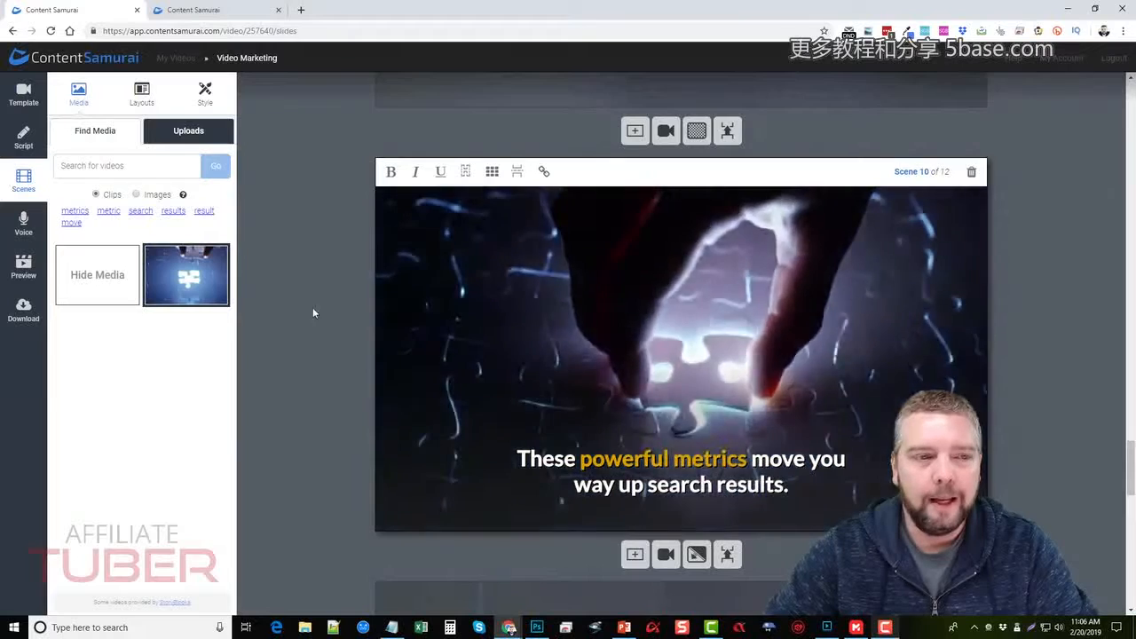
mouse_move(177, 263)
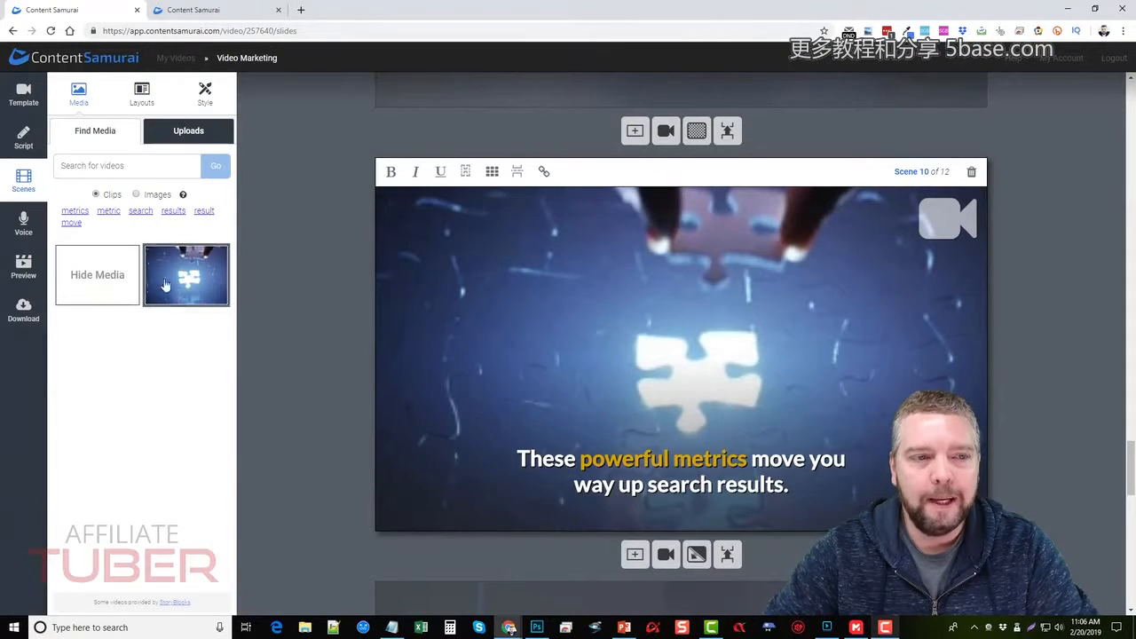
left_click(182, 271)
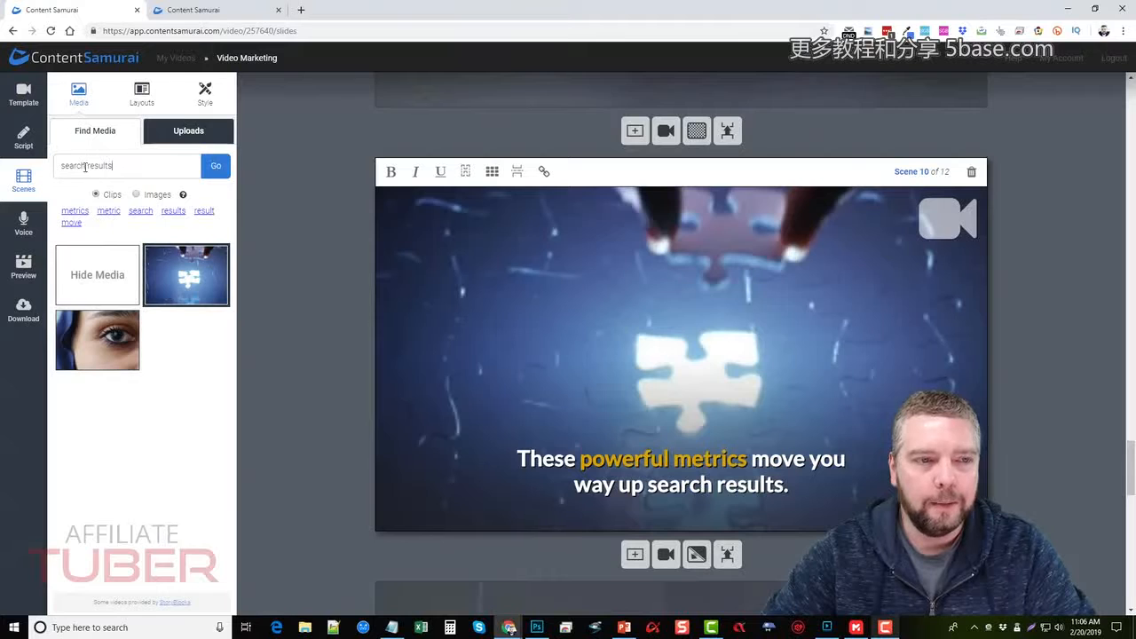
left_click(211, 165)
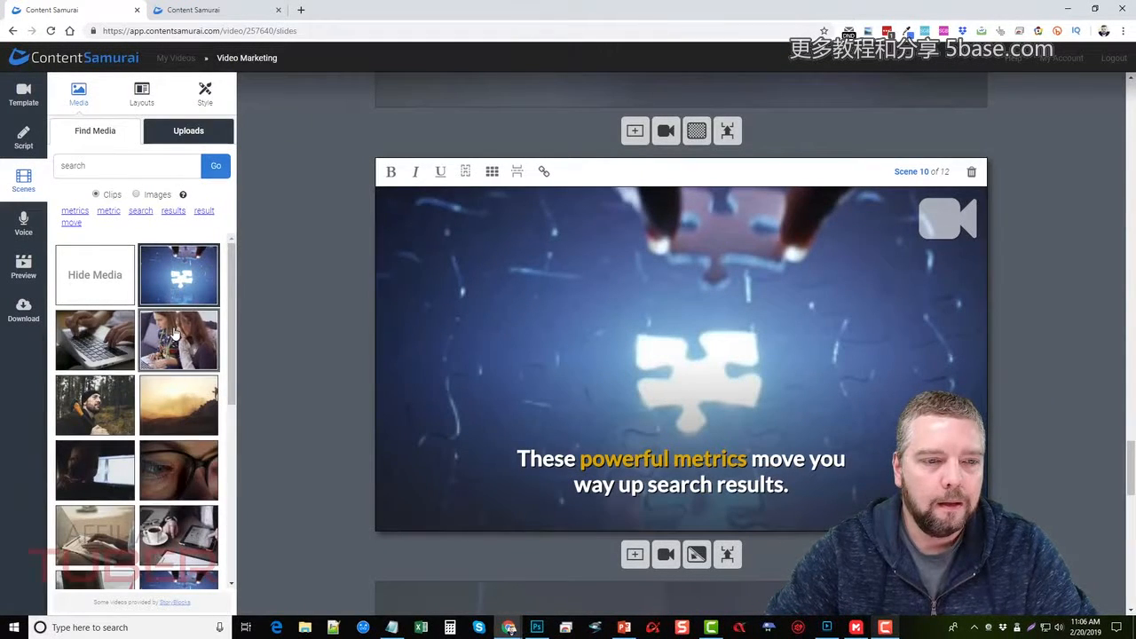
scroll(125, 403, "down", 5)
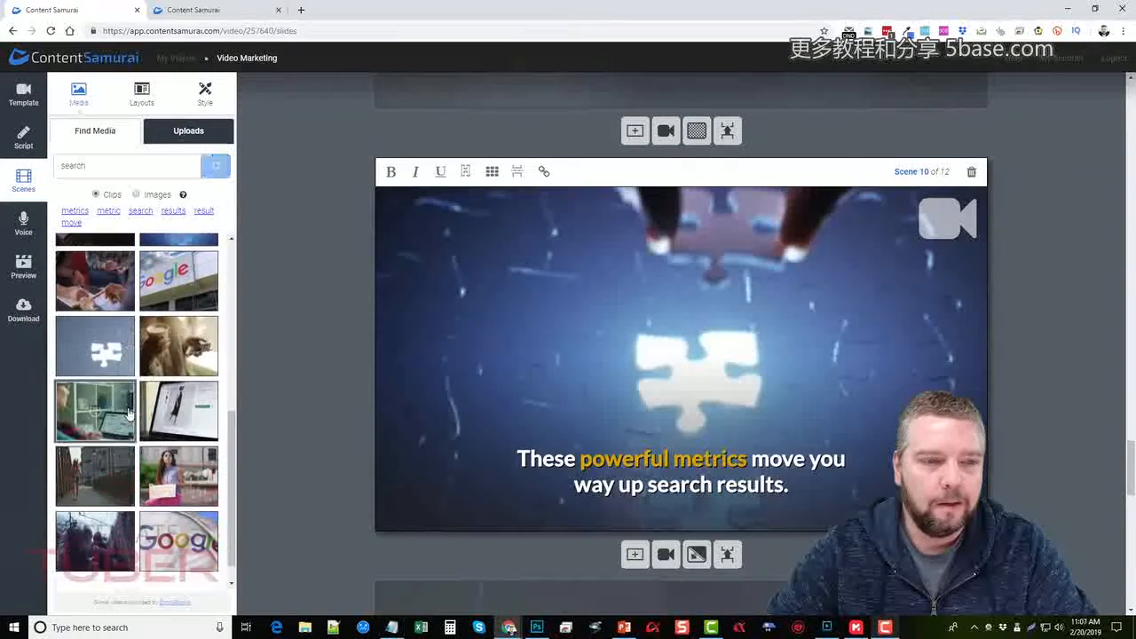
scroll(163, 363, "up", 1)
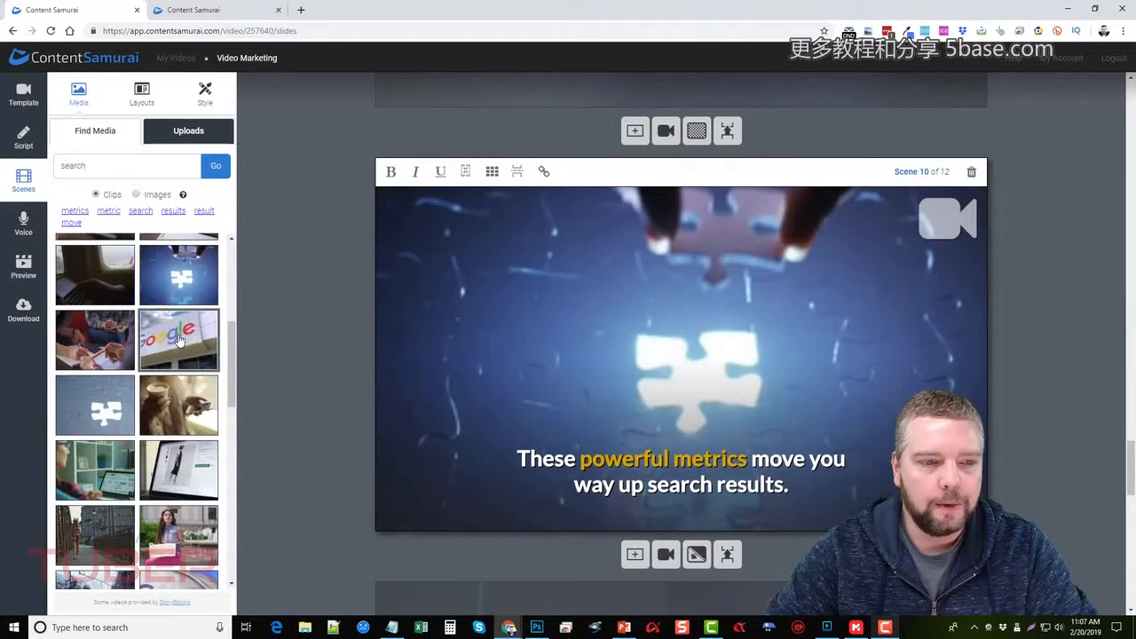
left_click(178, 340)
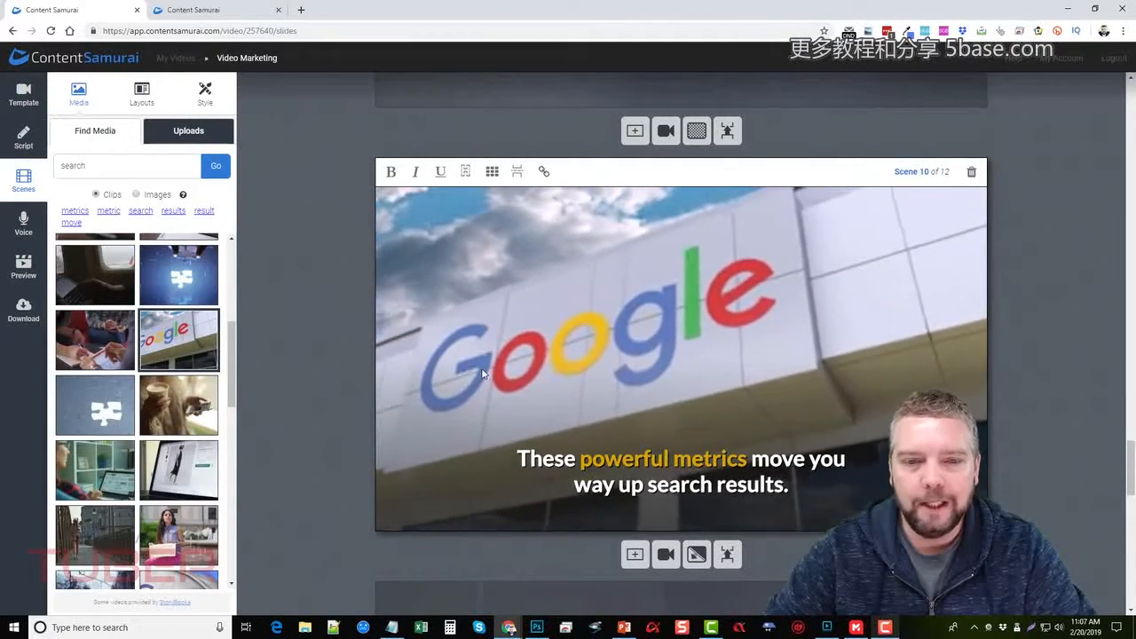
Make the word "YOU" bold in scene 1 and position the scene's text in the center of the frame.
scroll(351, 404, "down", 5)
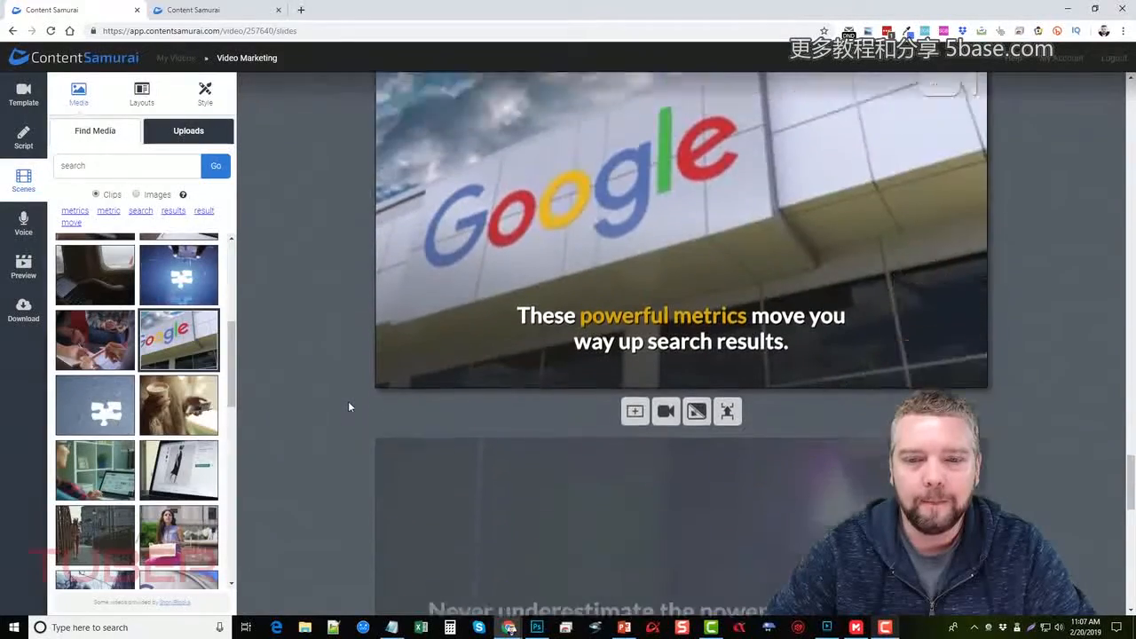
left_click(578, 390)
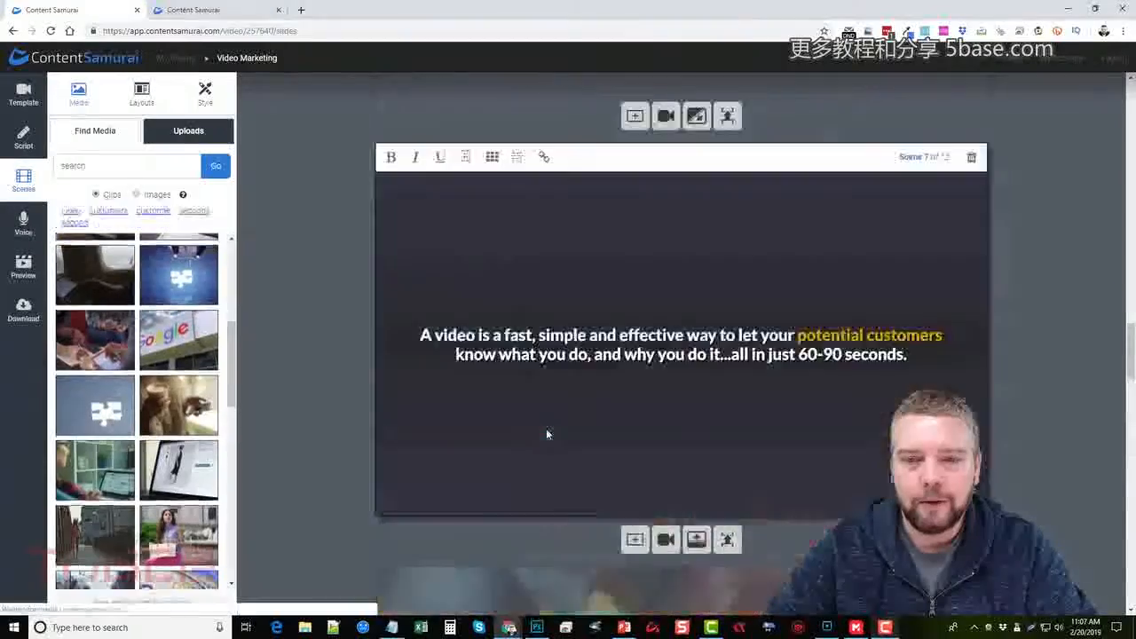
scroll(545, 433, "up", 12)
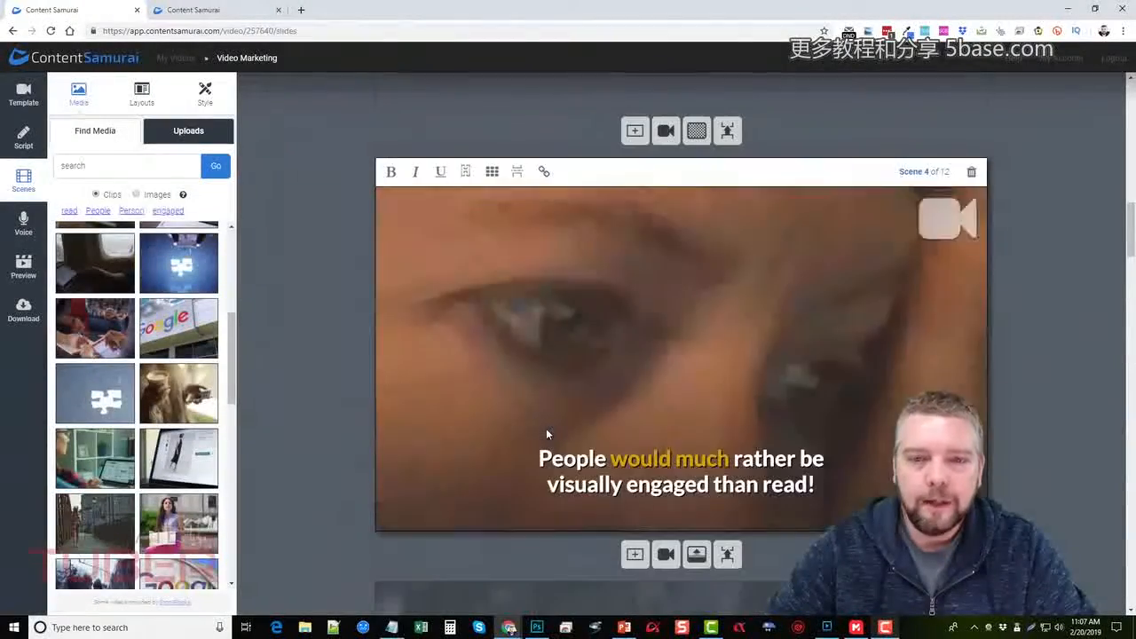
scroll(601, 401, "up", 12)
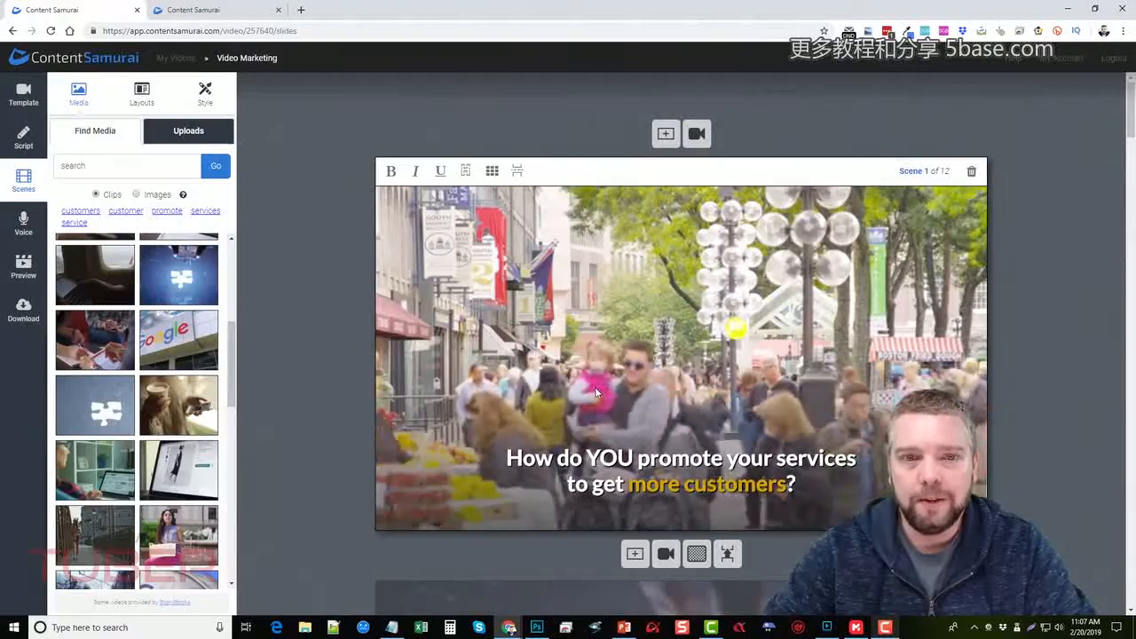
double_click(609, 458)
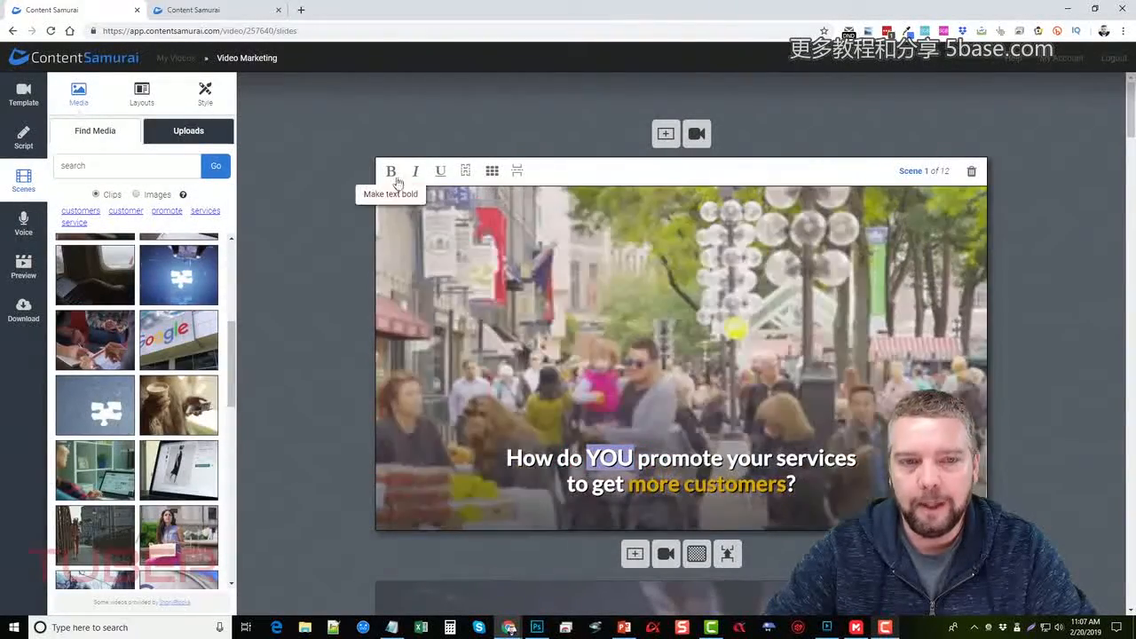
left_click(392, 173)
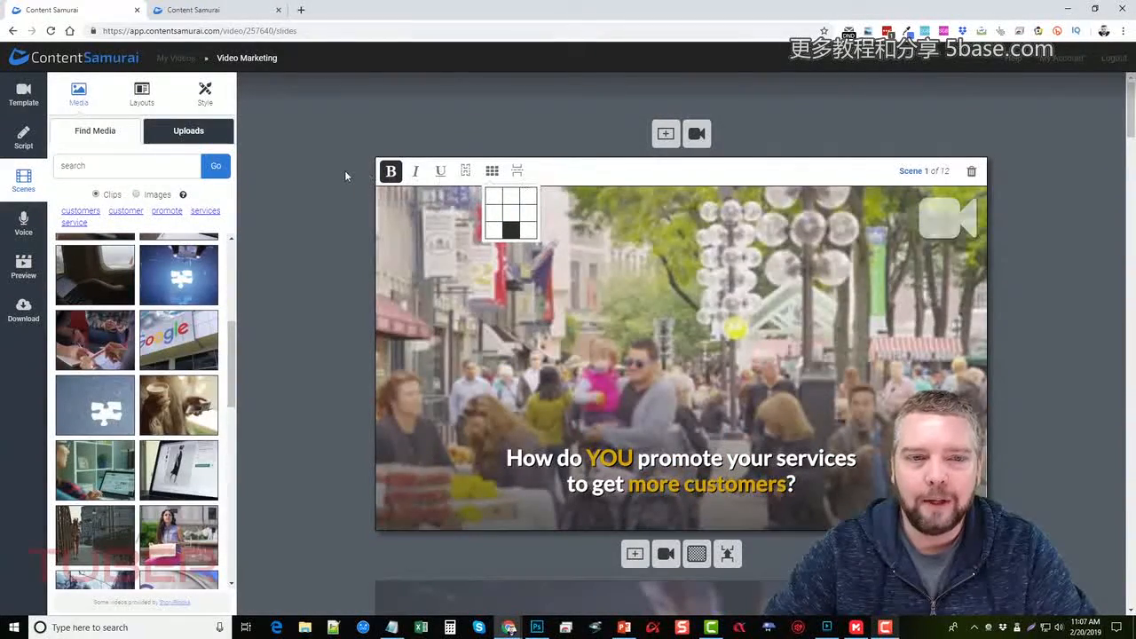
left_click(511, 214)
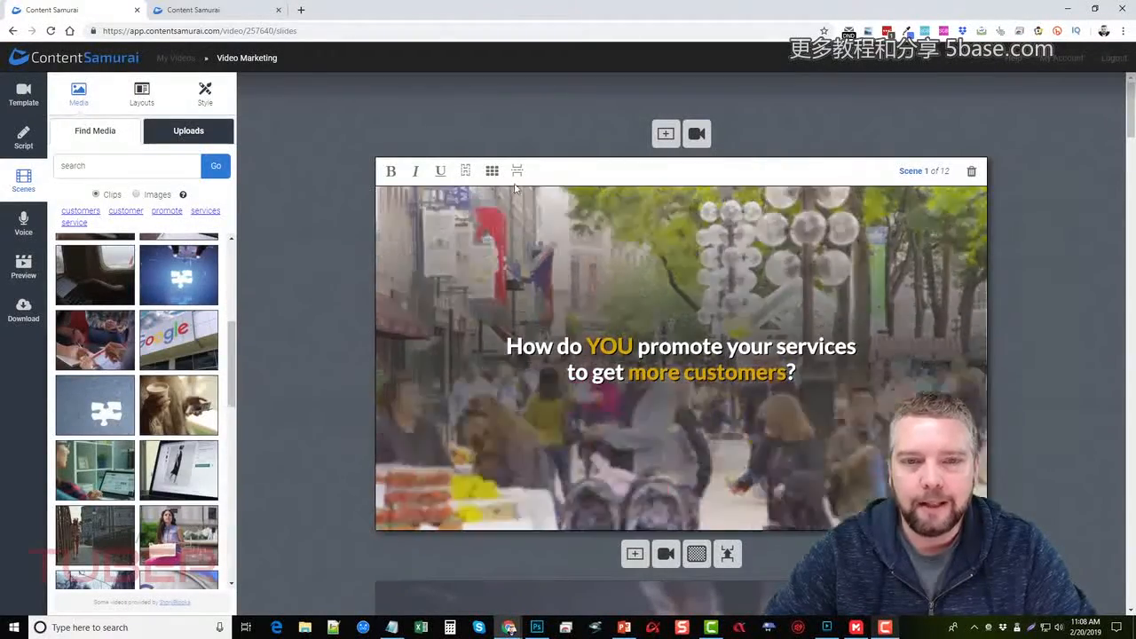
Examine the option to merge scenes 1 and 2 and the option to link scene 2 to the previous scene.
scroll(535, 301, "down", 2)
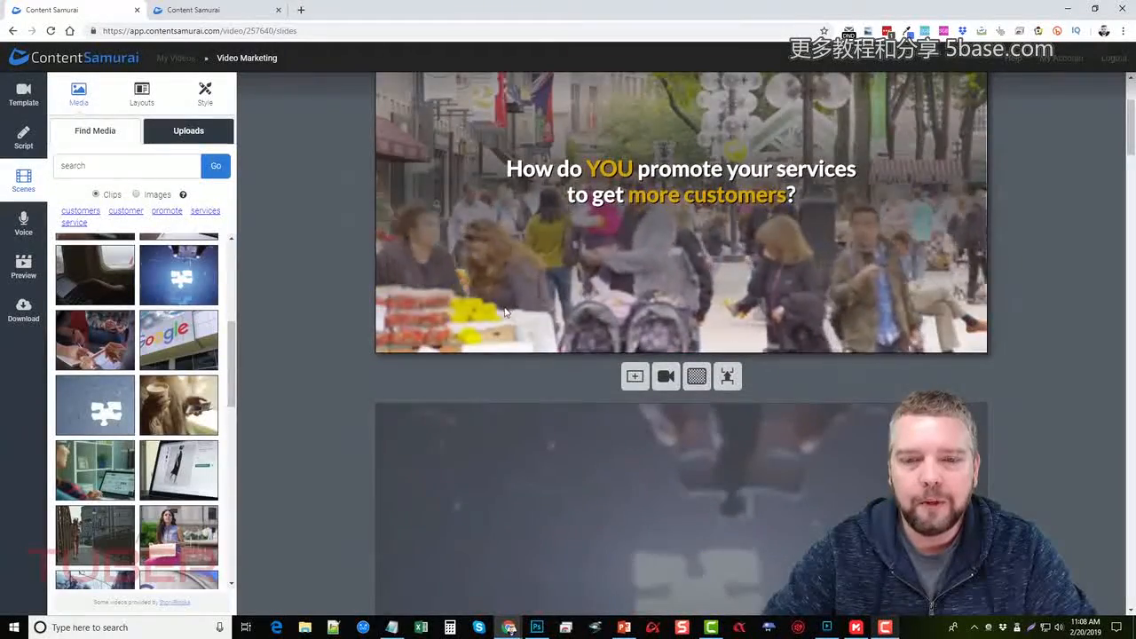
scroll(630, 324, "down", 3)
scroll(627, 152, "up", 1)
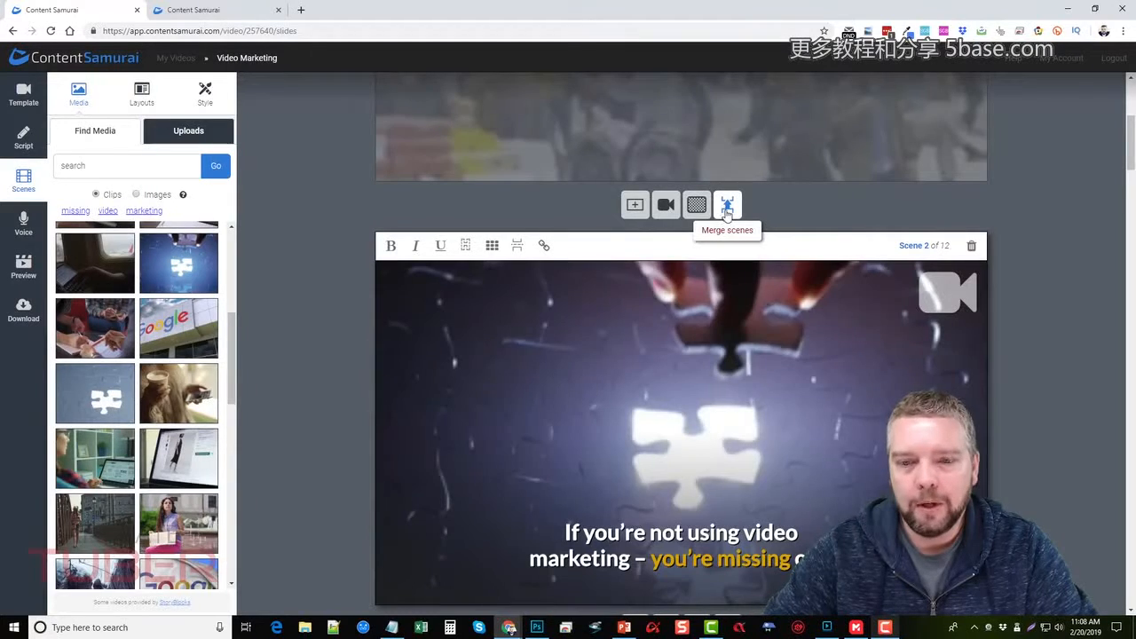
scroll(728, 311, "up", 2)
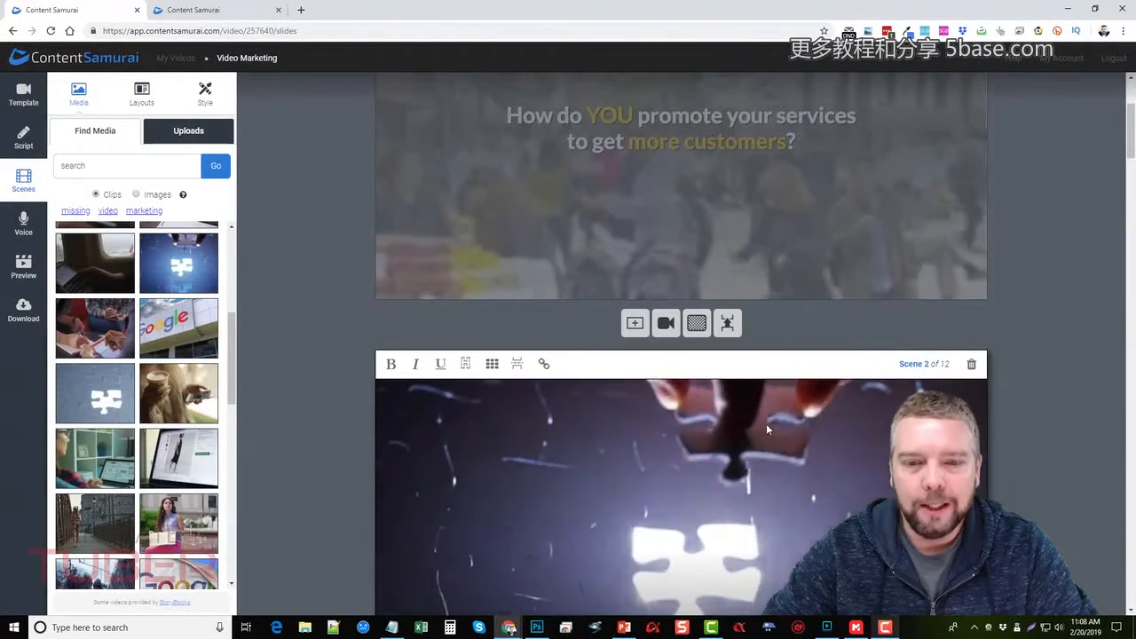
scroll(789, 385, "down", 2)
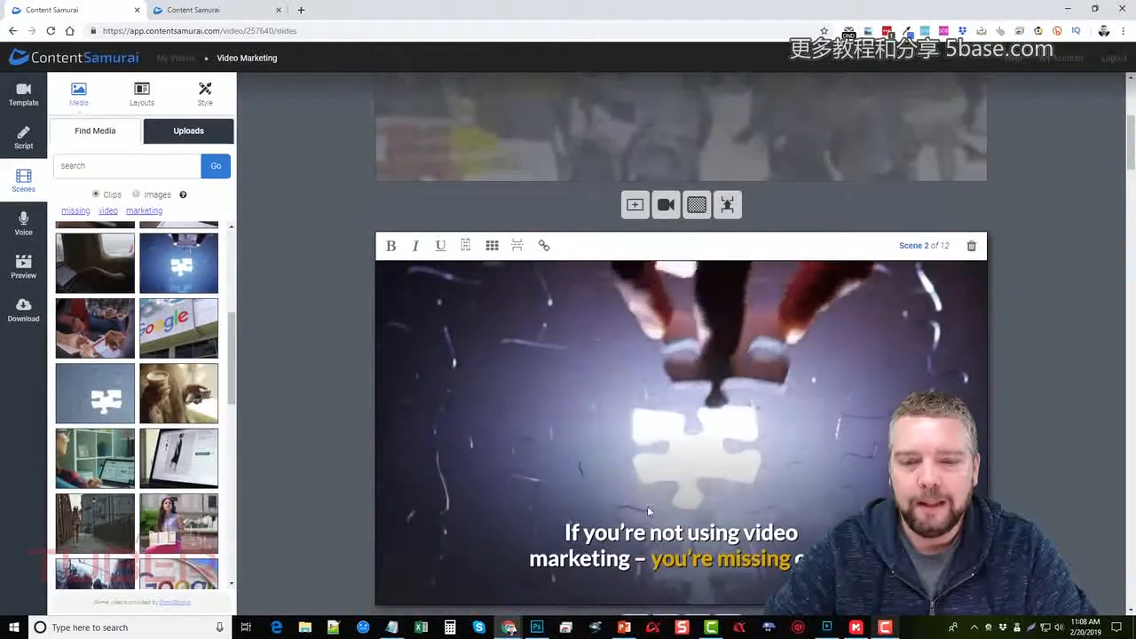
scroll(725, 222, "up", 2)
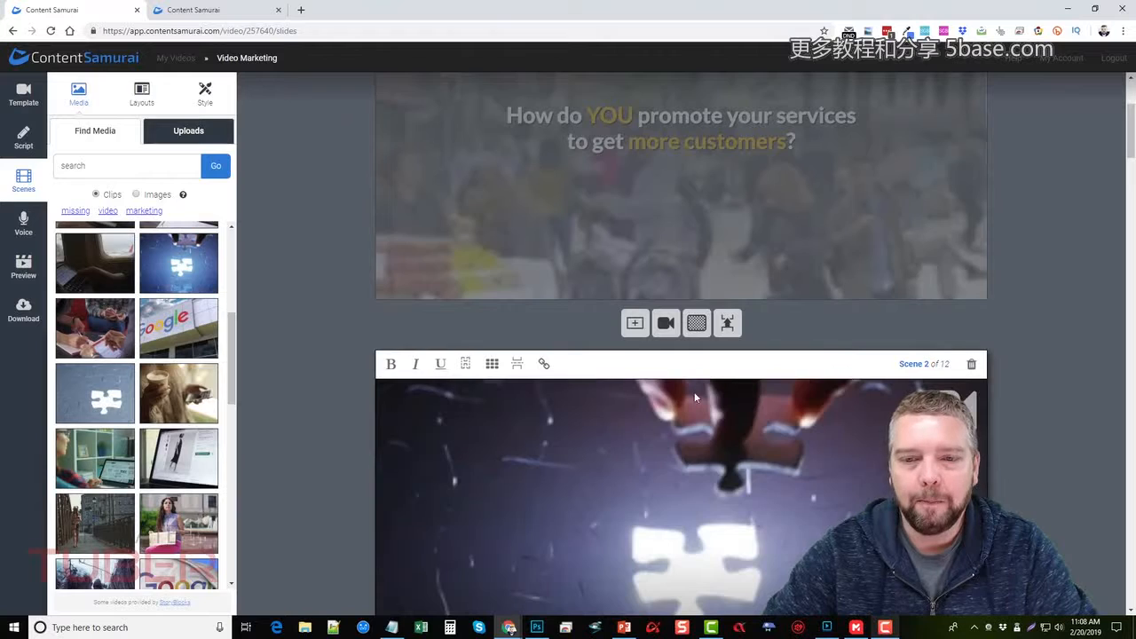
scroll(674, 408, "down", 1)
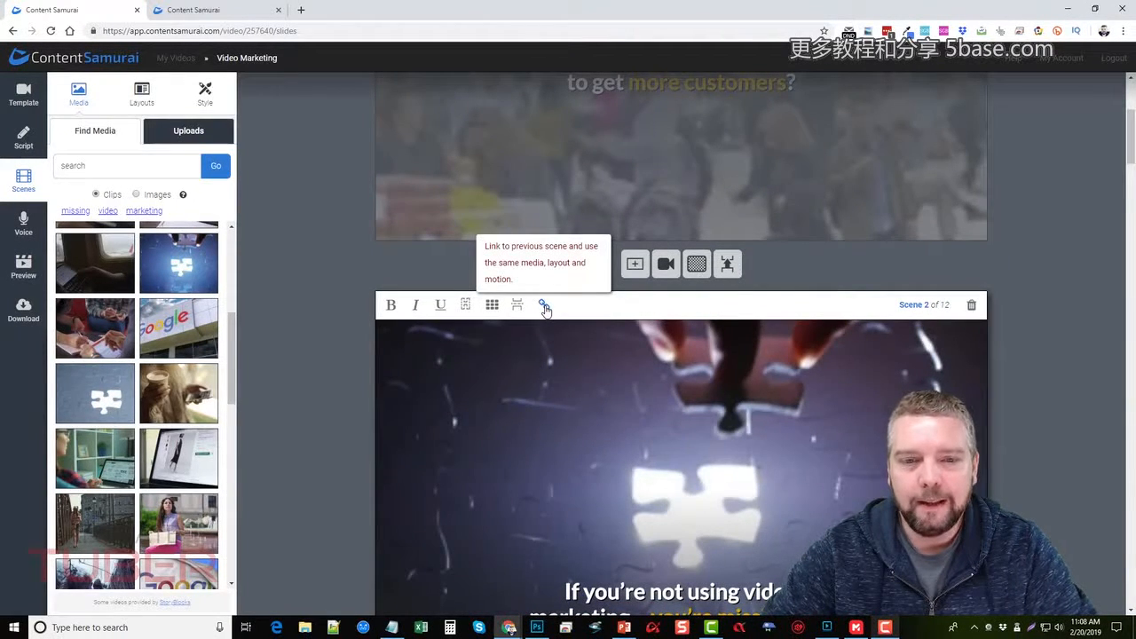
Compare scenes 1 and 2, examining each scene's text and background clip.
scroll(544, 364, "up", 1)
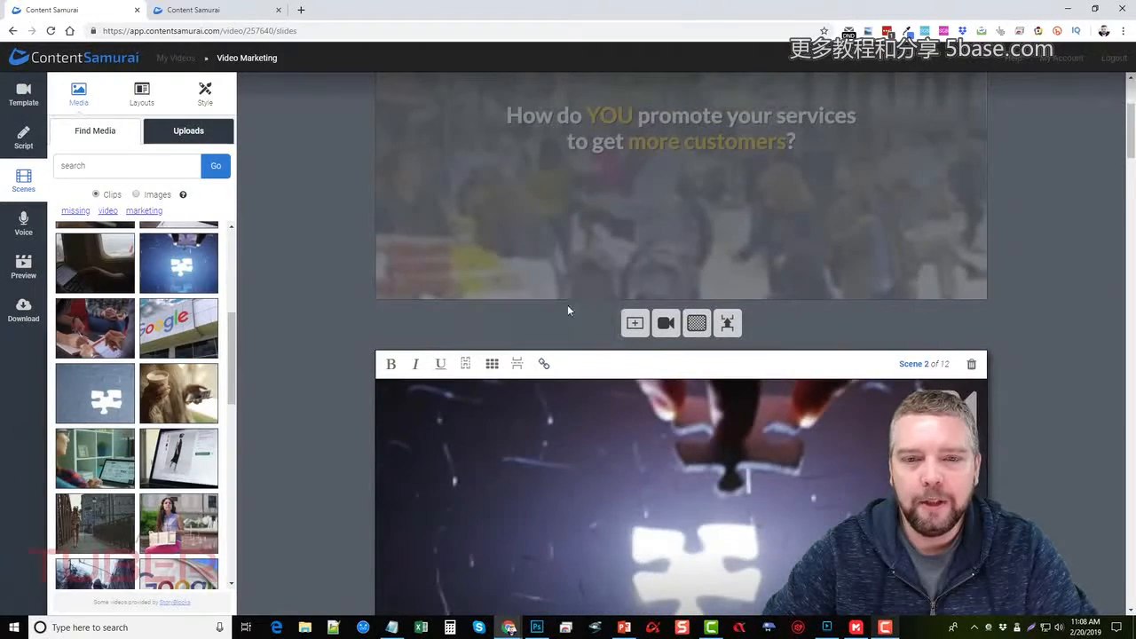
scroll(707, 206, "up", 2)
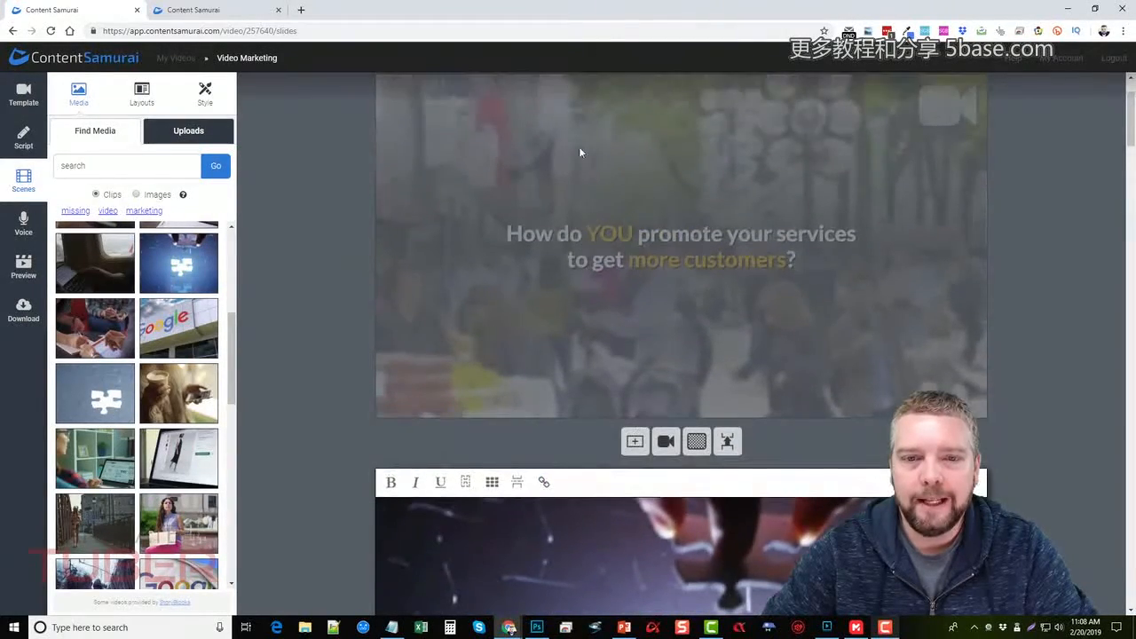
left_click(605, 253)
scroll(559, 355, "down", 5)
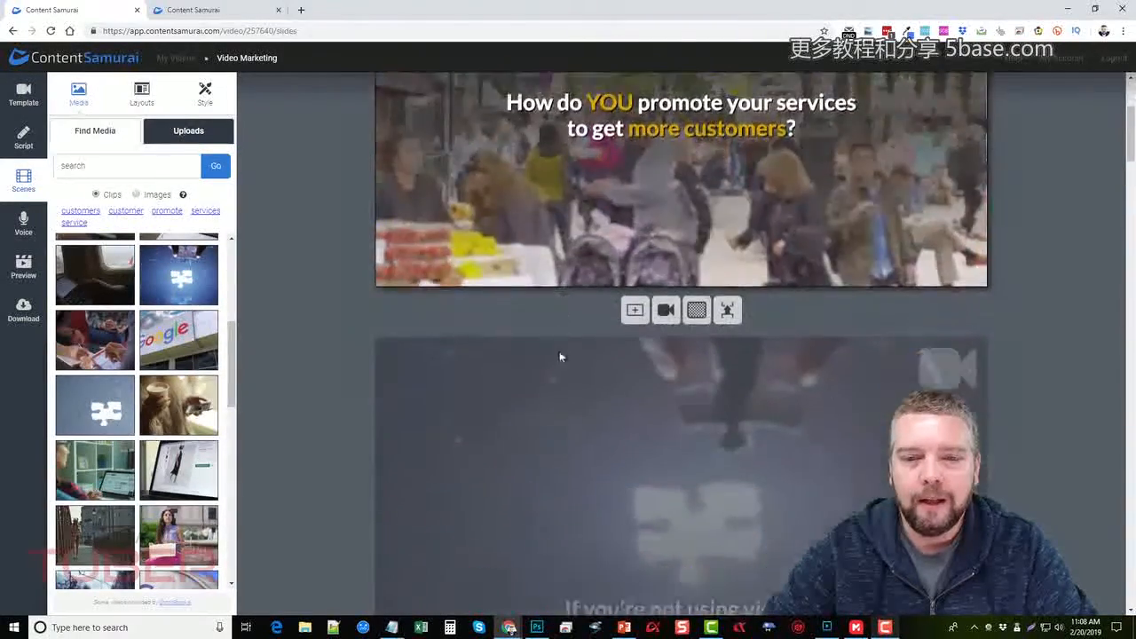
left_click(552, 364)
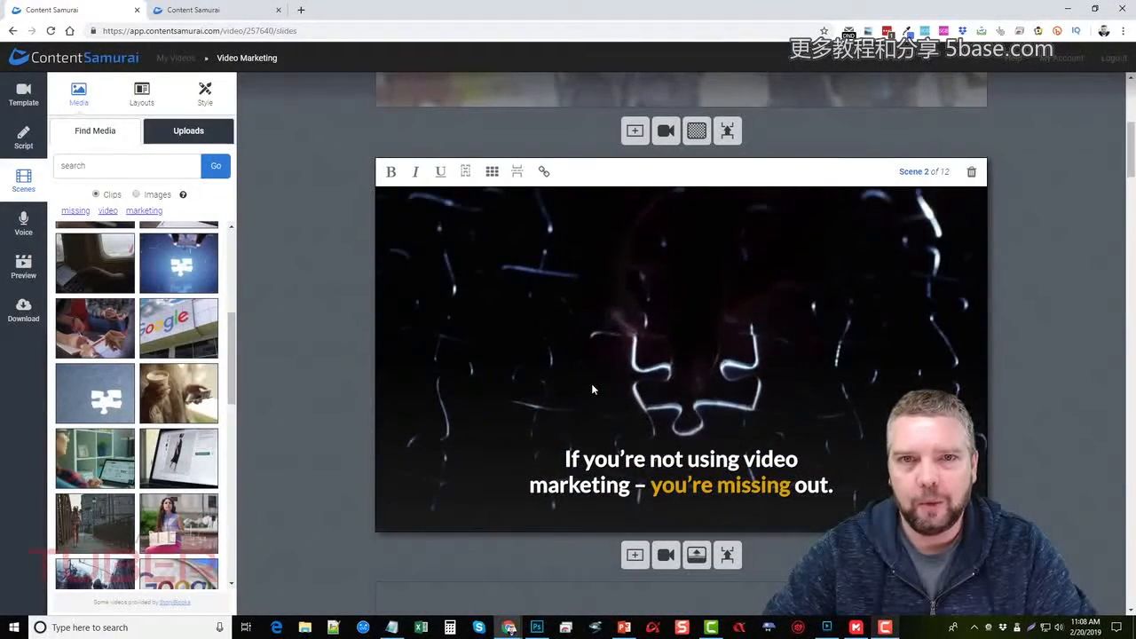
scroll(591, 383, "up", 4)
left_click(792, 239)
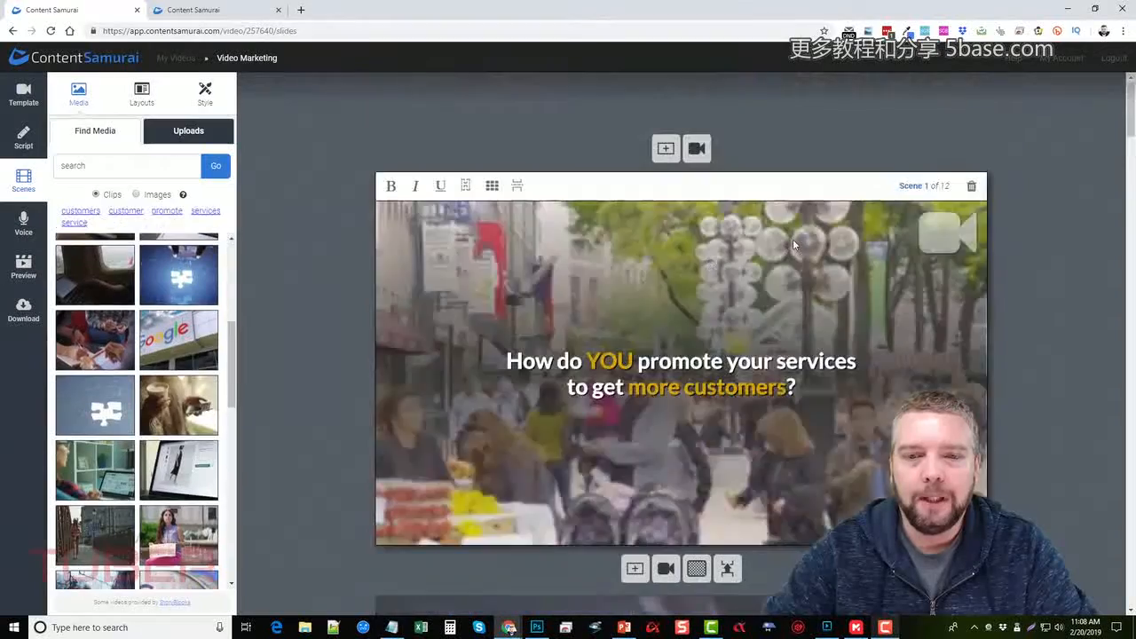
left_click_drag(507, 361, 796, 388)
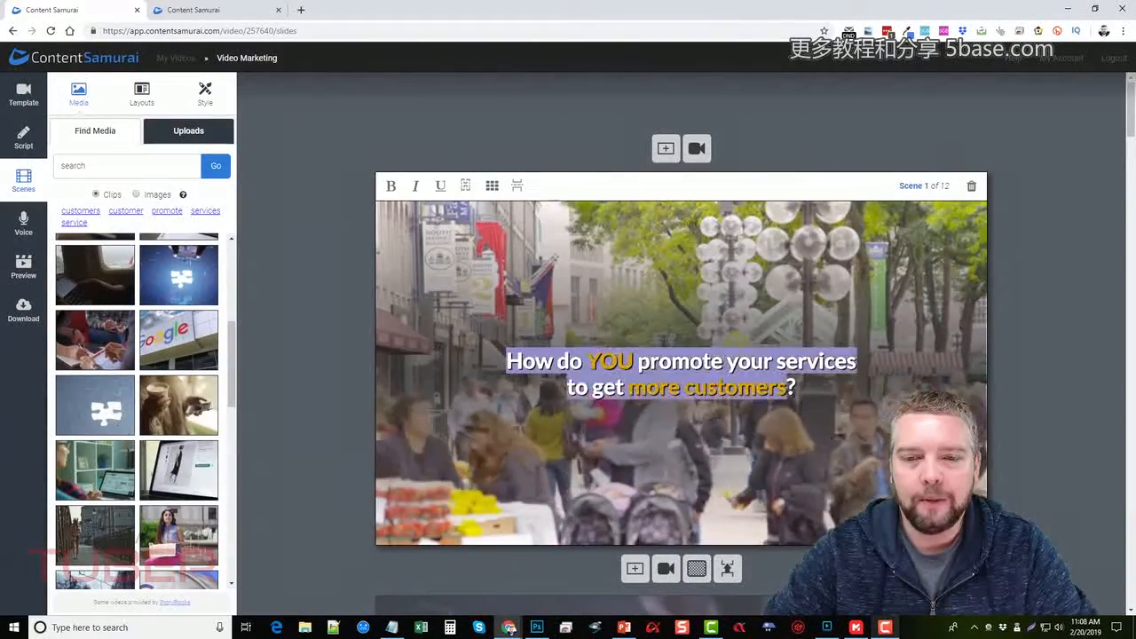
scroll(683, 408, "down", 4)
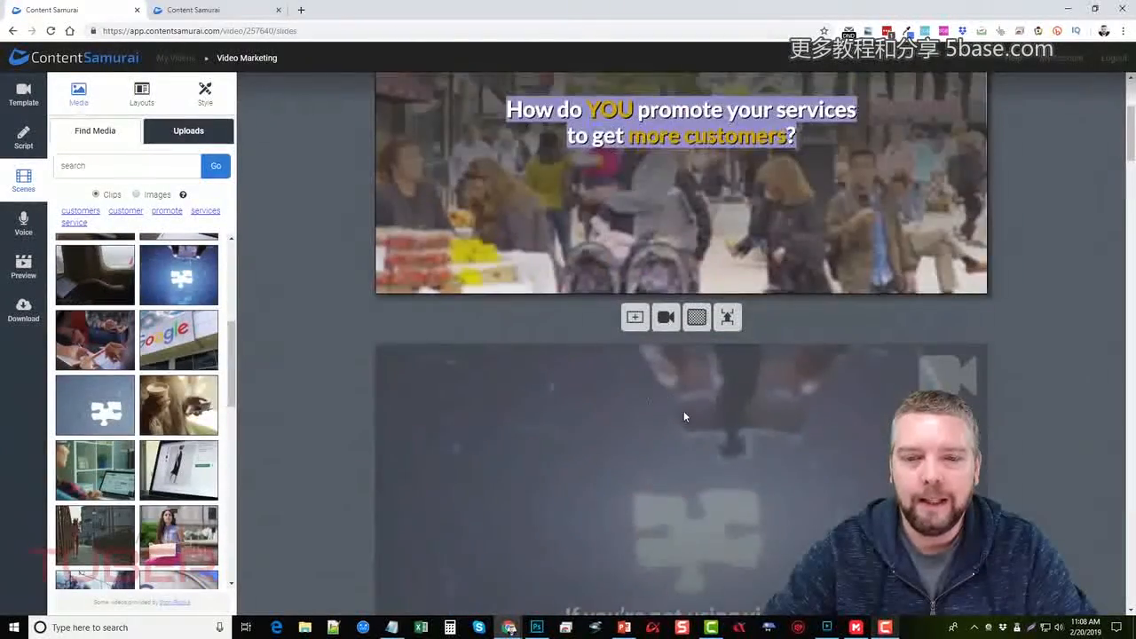
scroll(687, 400, "down", 2)
left_click(579, 441)
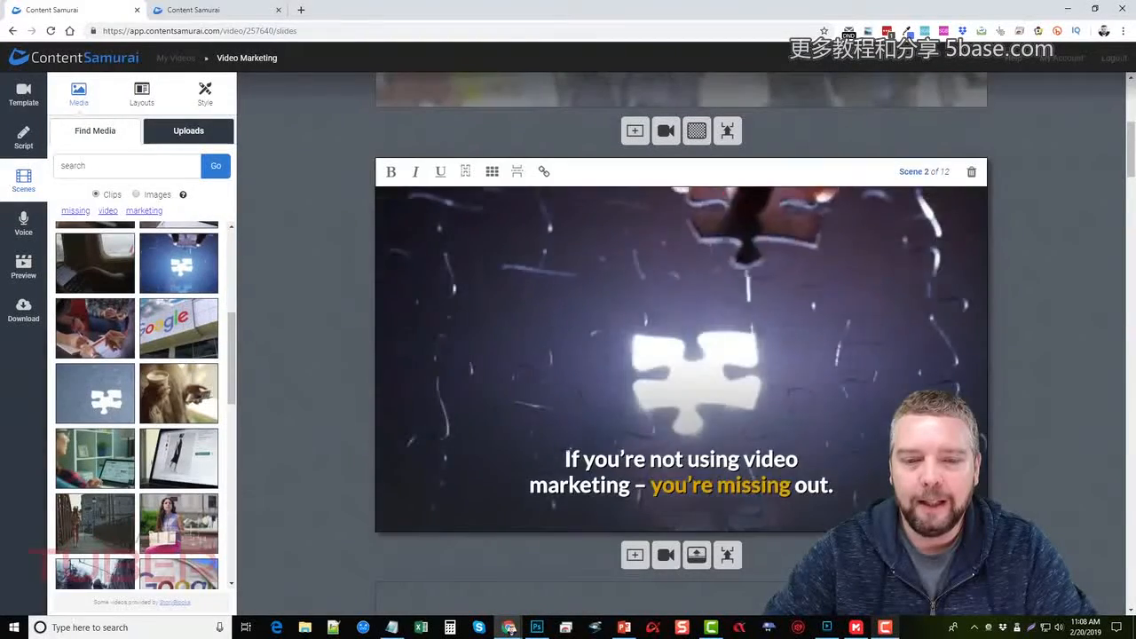
left_click_drag(565, 458, 834, 487)
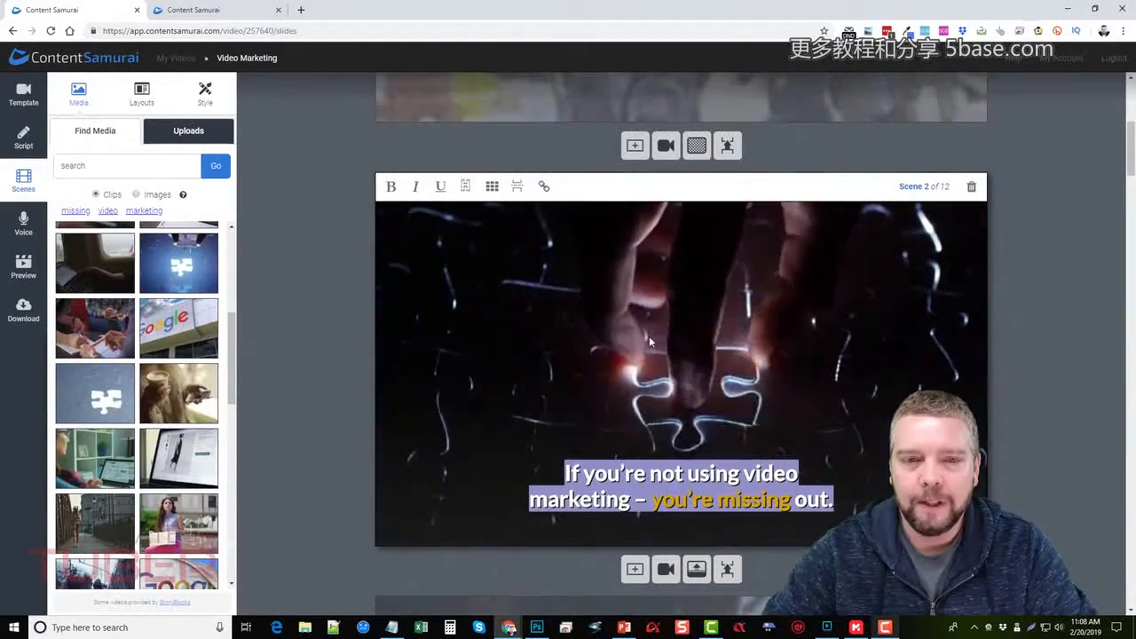
Link scene 2 to the previous scene so it uses scene 1's media, layout and motion.
scroll(559, 261, "up", 2)
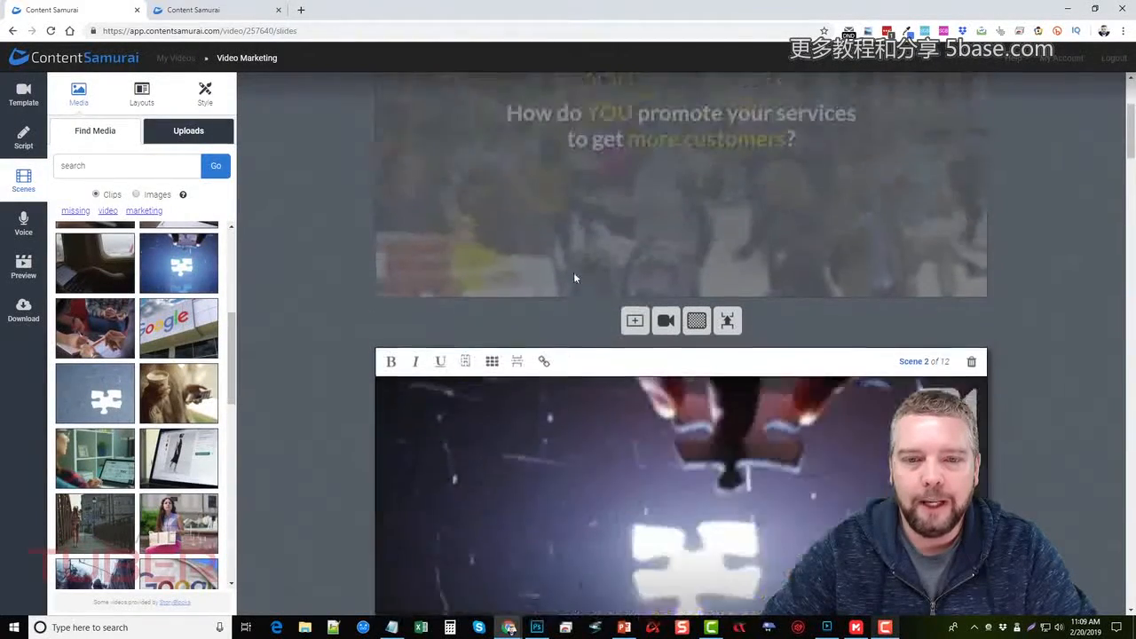
left_click(544, 366)
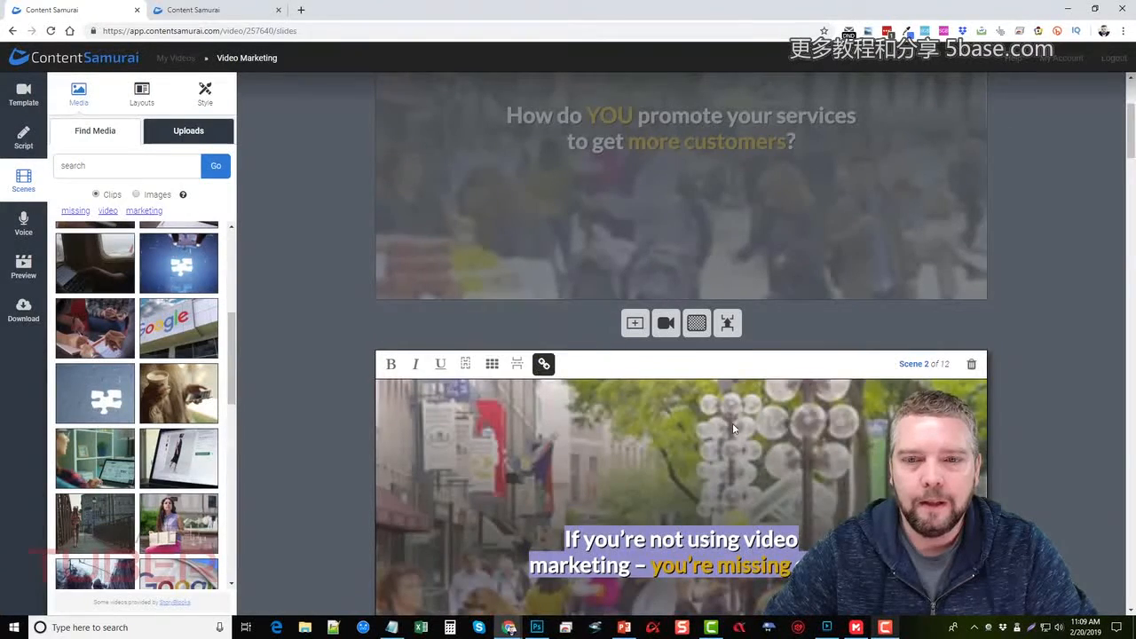
scroll(544, 368, "down", 2)
scroll(616, 275, "up", 2)
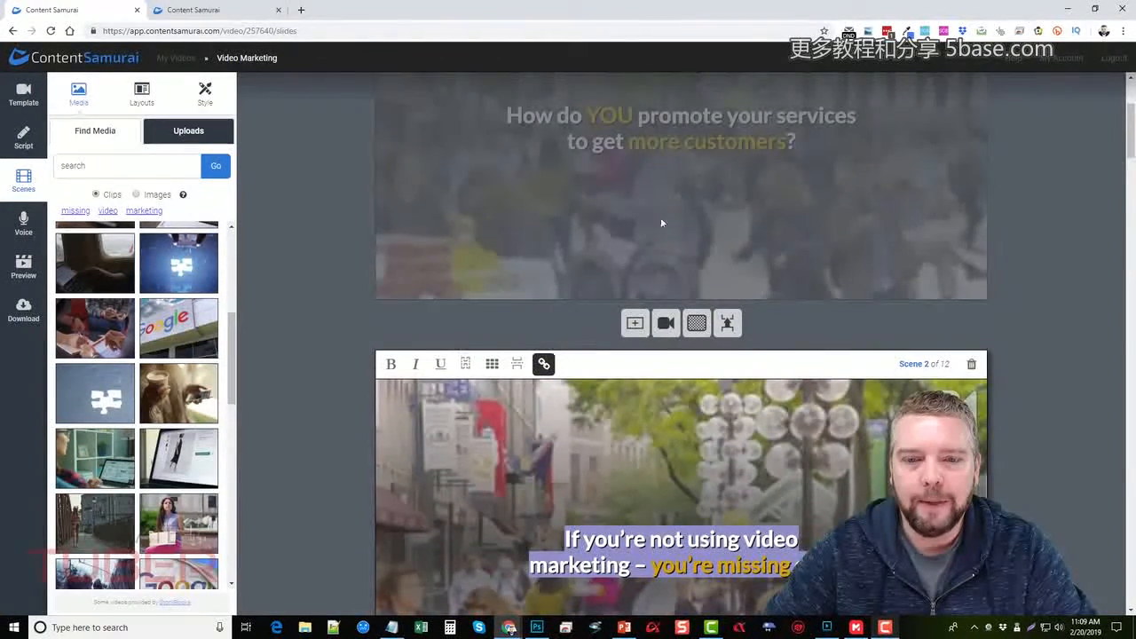
scroll(493, 463, "down", 1)
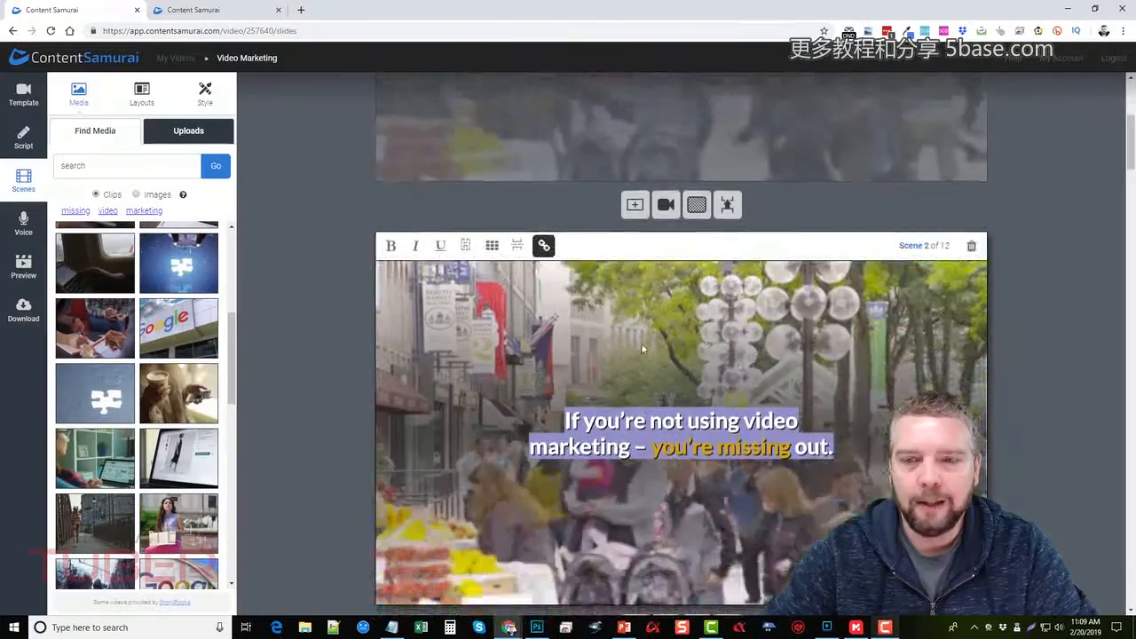
scroll(583, 444, "down", 1)
scroll(533, 399, "down", 1)
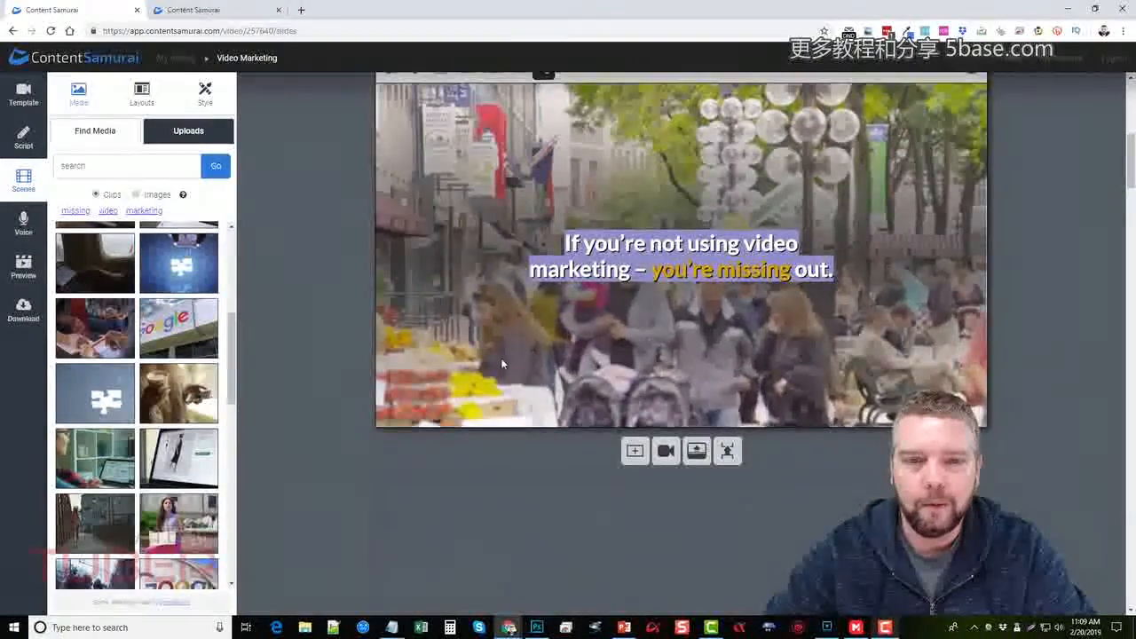
Go through the remaining scenes to the end of the video and proceed to adding a voice track.
scroll(543, 472, "down", 3)
scroll(509, 424, "down", 5)
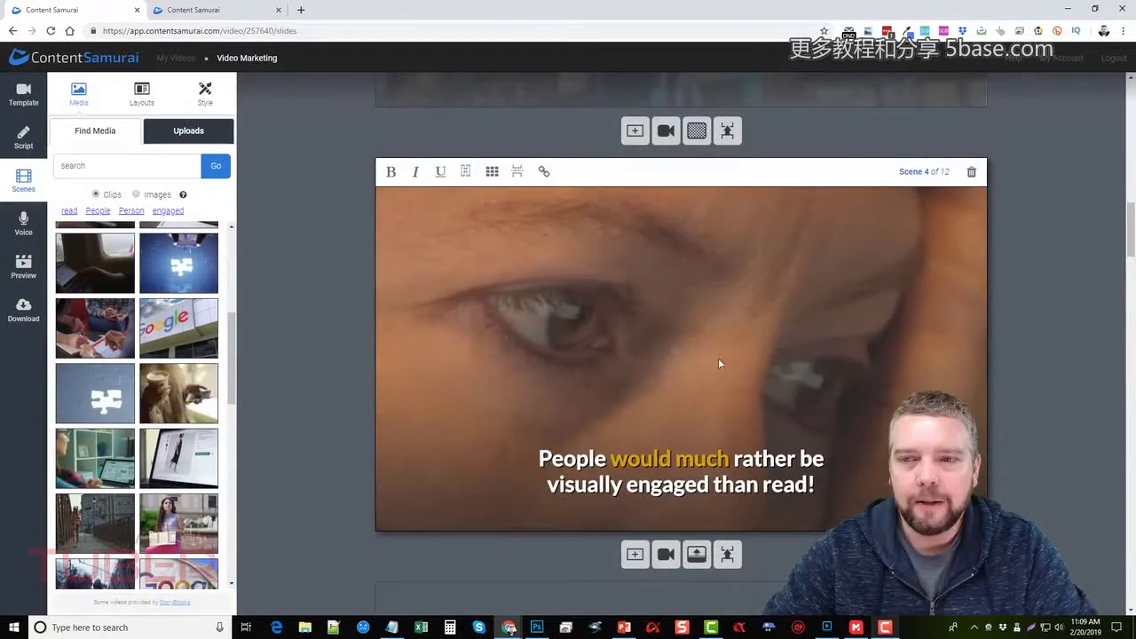
scroll(626, 372, "down", 15)
scroll(619, 377, "down", 8)
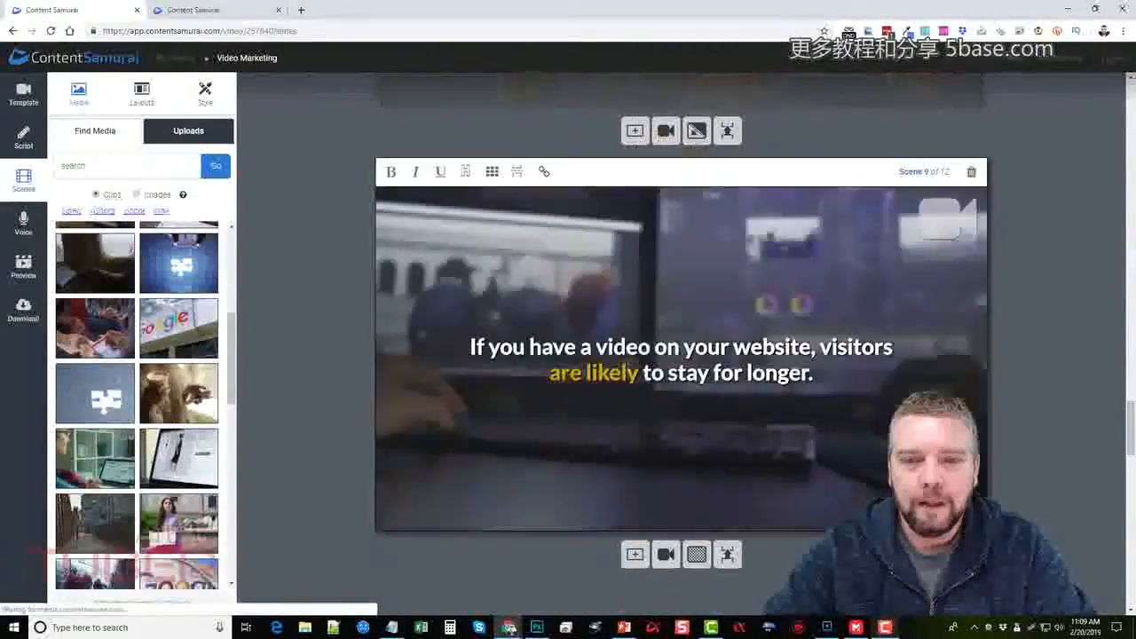
scroll(663, 384, "down", 9)
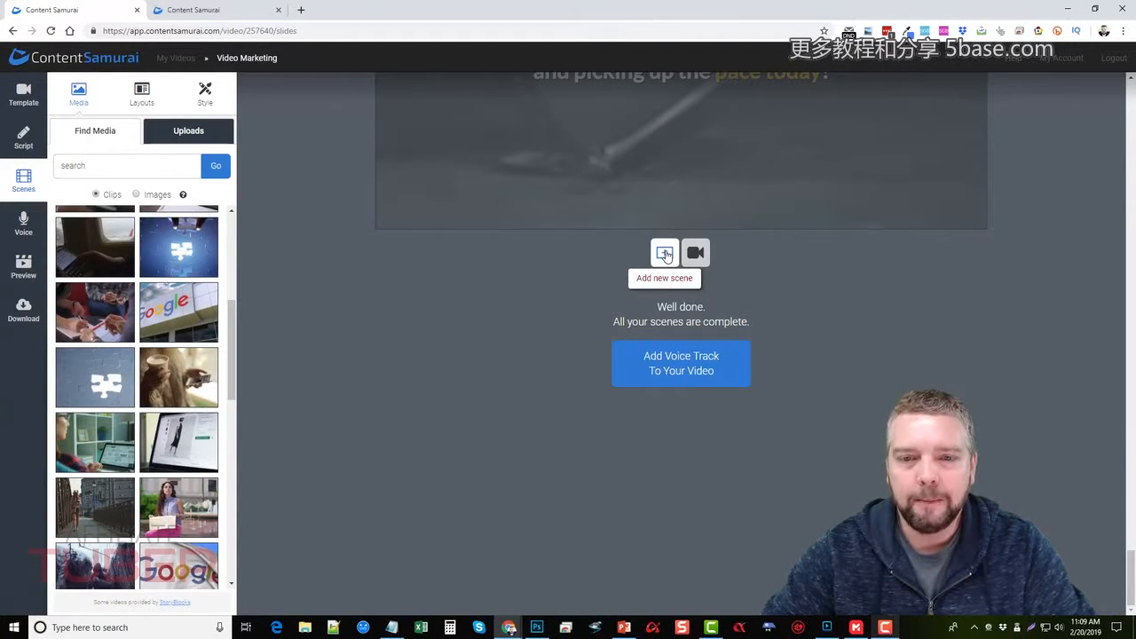
left_click(683, 366)
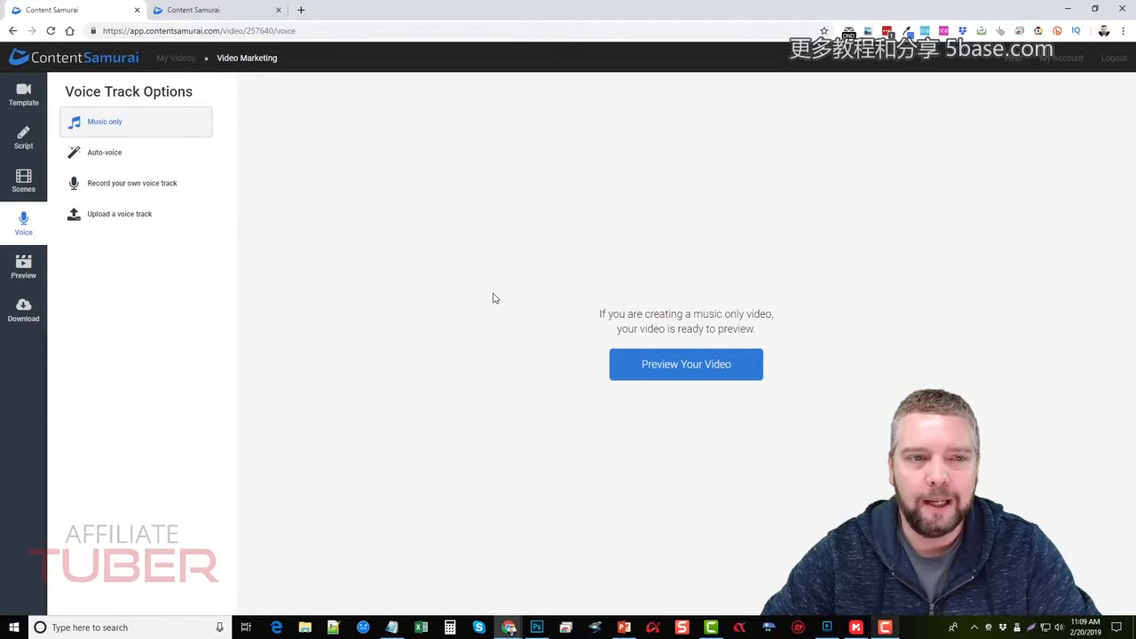
Set the voice track to Auto-voice with the United Kingdom voice Harry and play its sample.
left_click(113, 154)
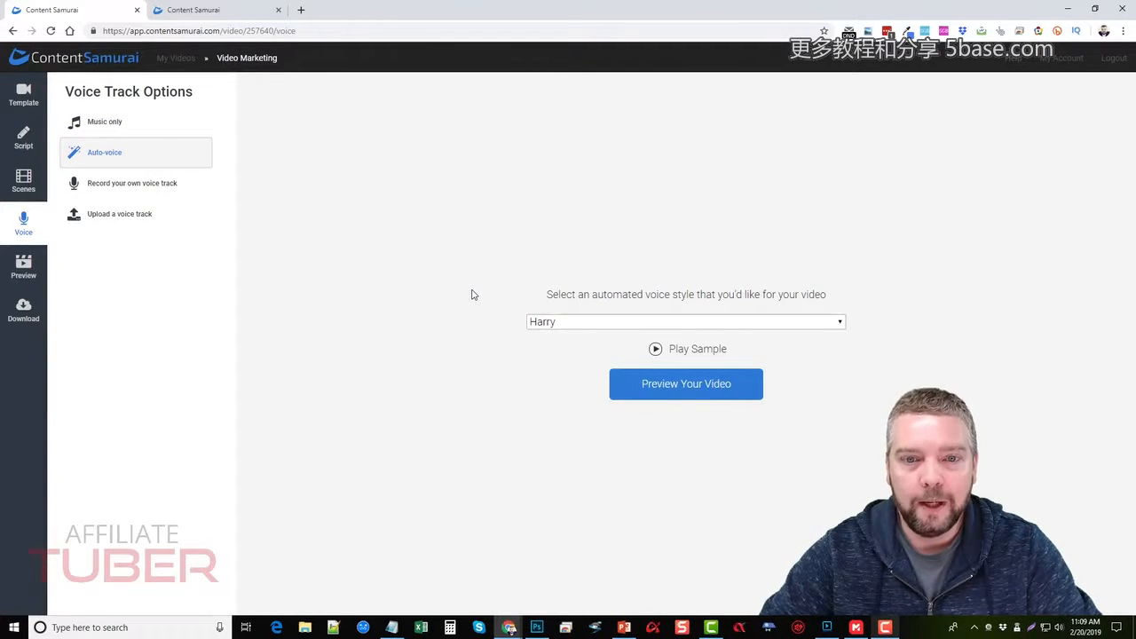
left_click(552, 323)
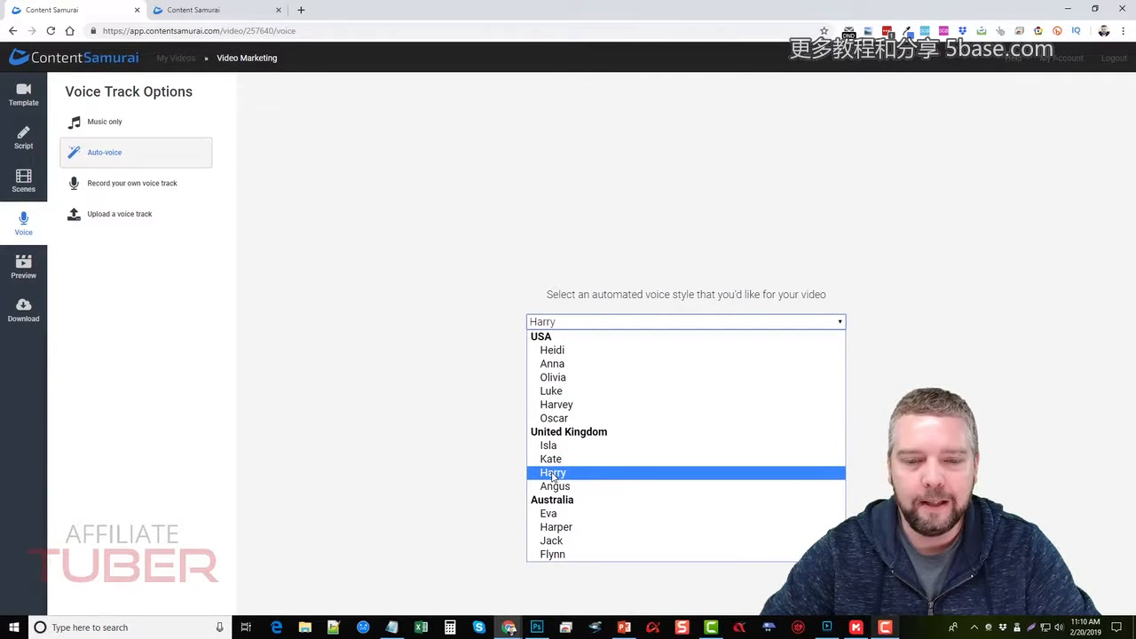
left_click(552, 475)
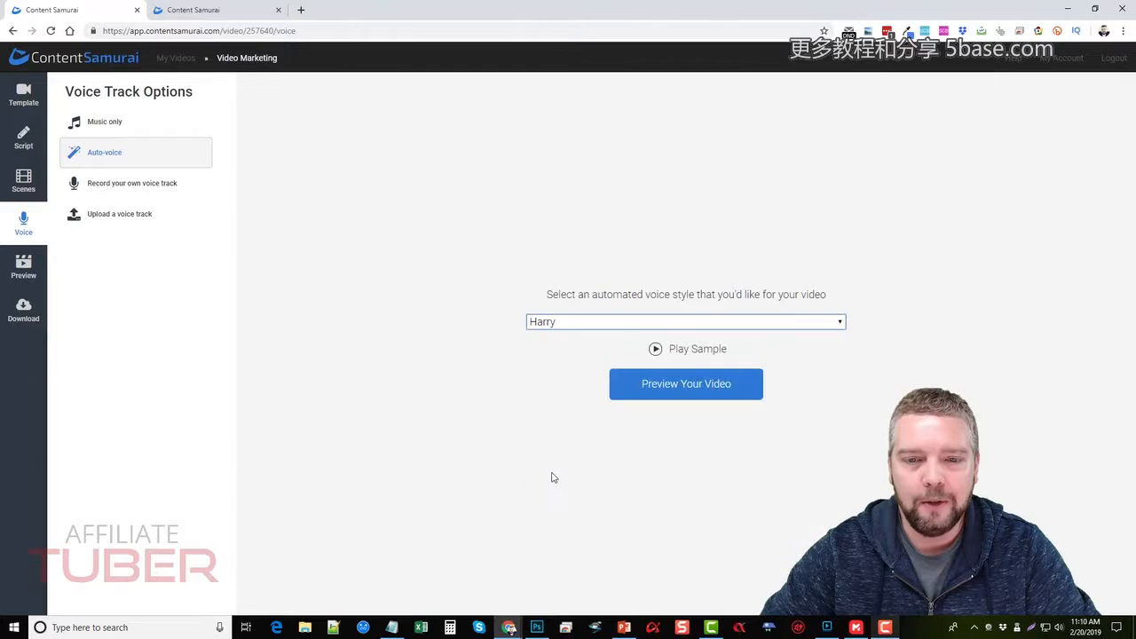
left_click(655, 351)
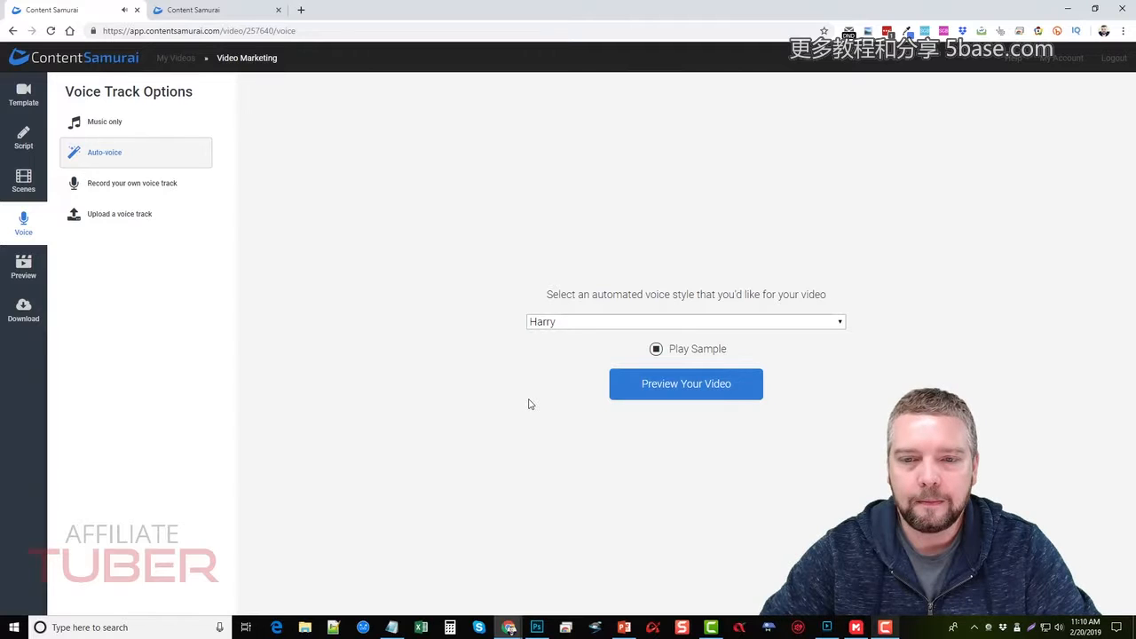
Change the automated voice to the USA voice Heidi, then play and stop its sample.
left_click(622, 325)
left_click(622, 324)
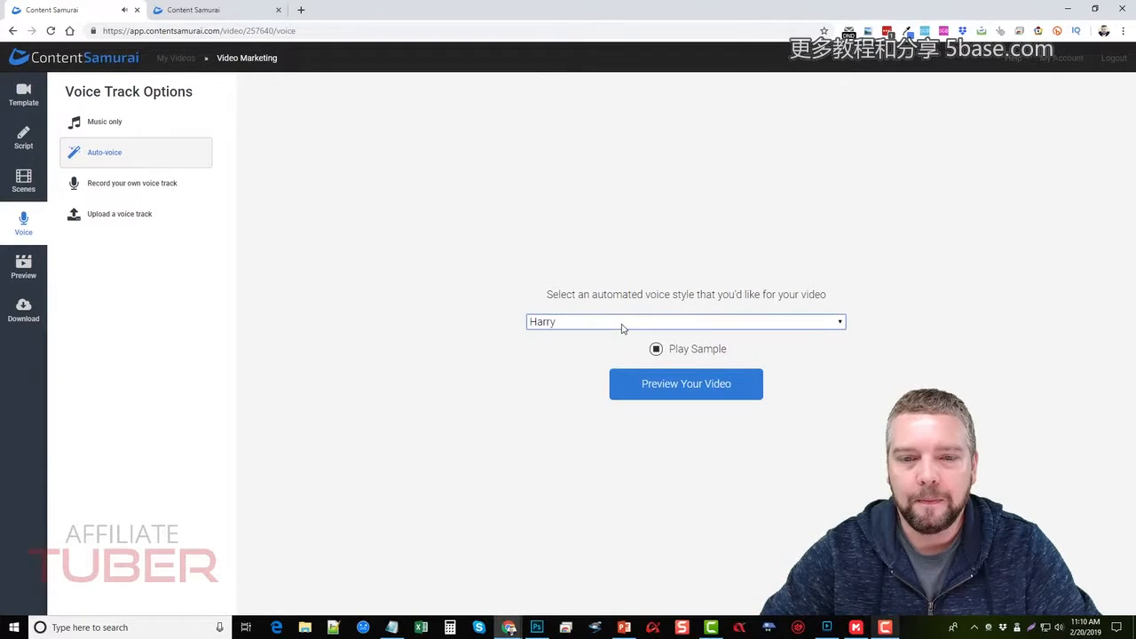
left_click(621, 325)
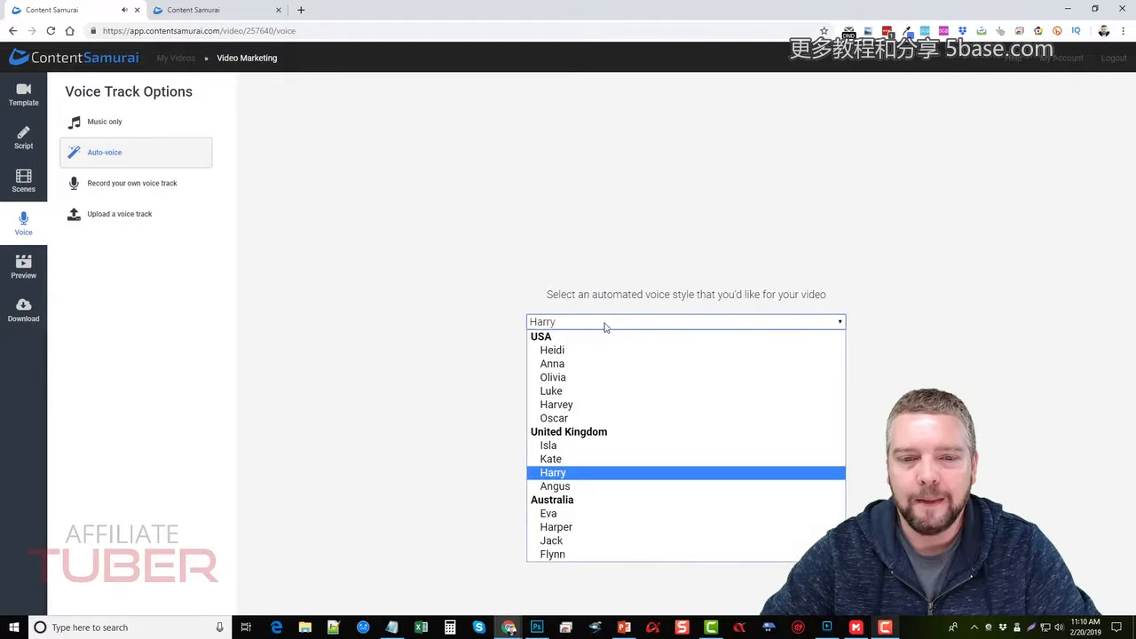
left_click(558, 352)
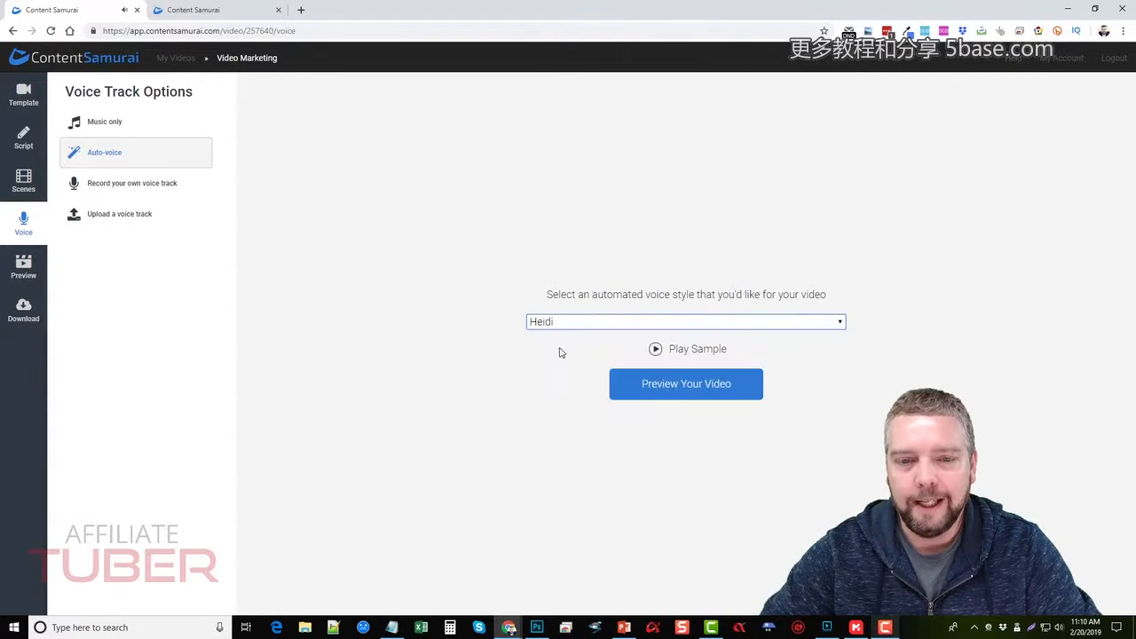
left_click(655, 349)
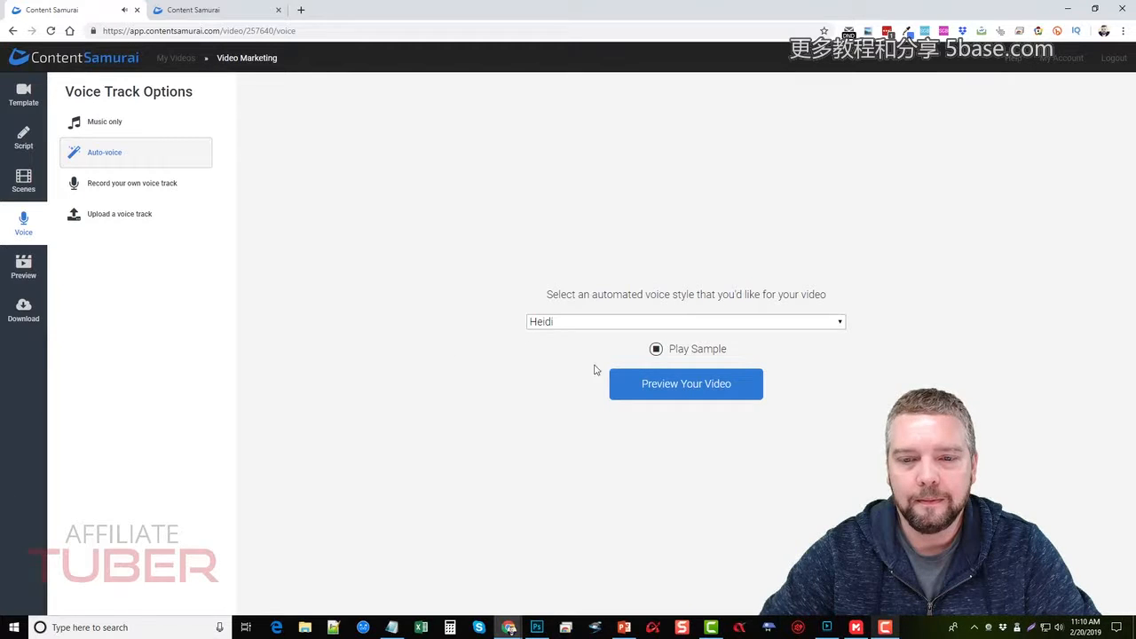
left_click(656, 350)
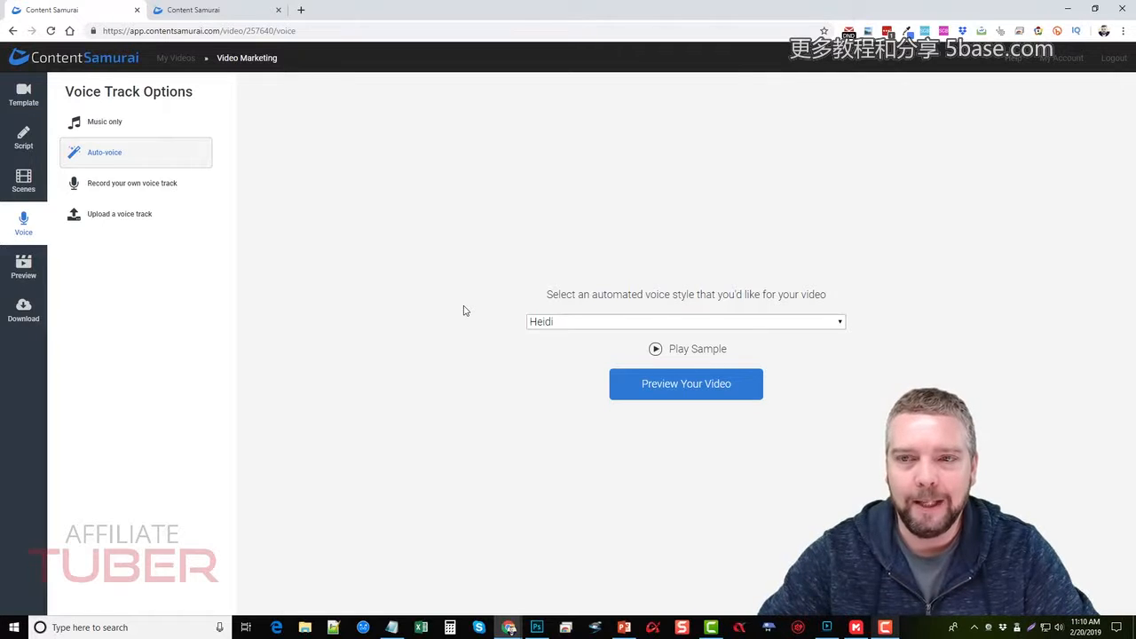
Examine the option to record your own voice track, looking through the list of script sentences to record.
left_click(129, 191)
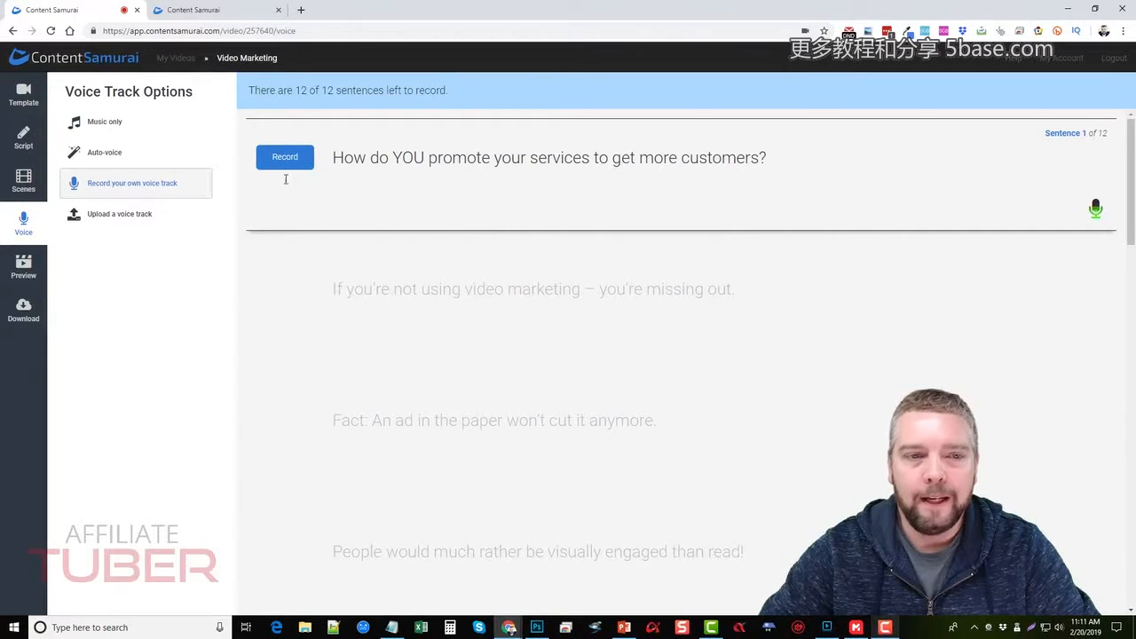
scroll(496, 236, "down", 3)
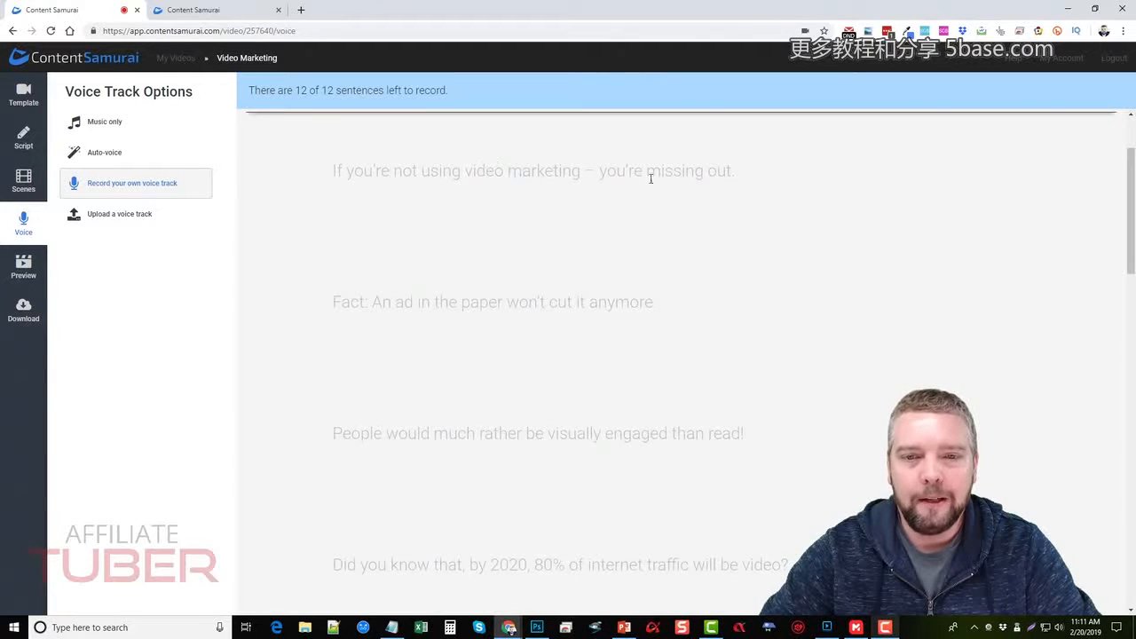
scroll(521, 288, "down", 6)
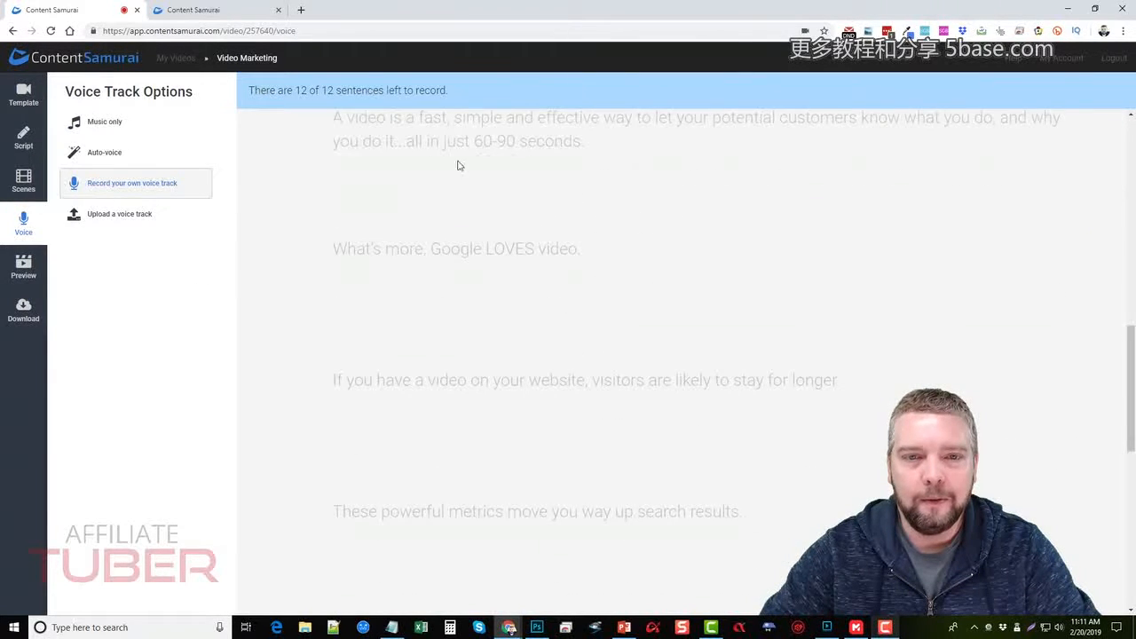
scroll(509, 330, "down", 6)
scroll(512, 382, "up", 10)
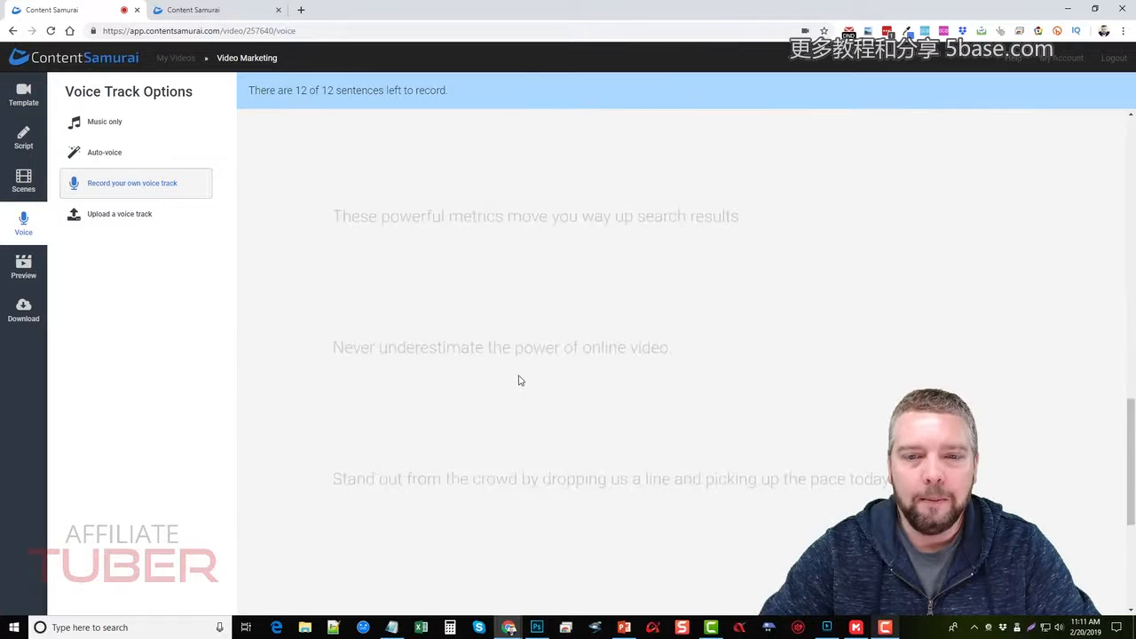
scroll(523, 364, "up", 6)
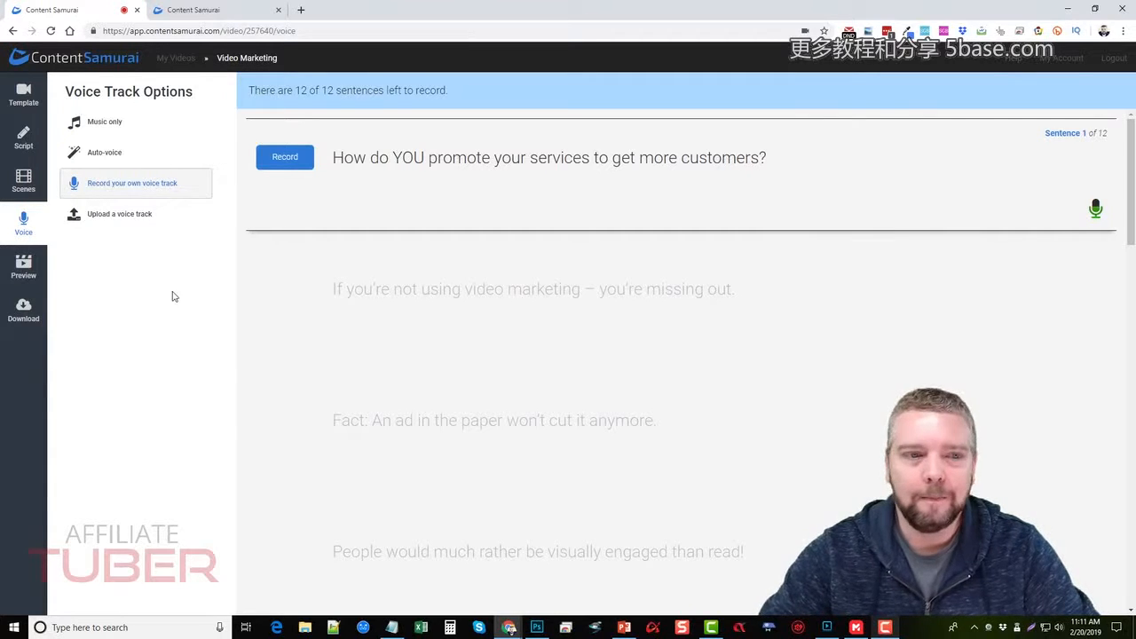
Upload a voice track file for the video and open the video preview.
left_click(135, 220)
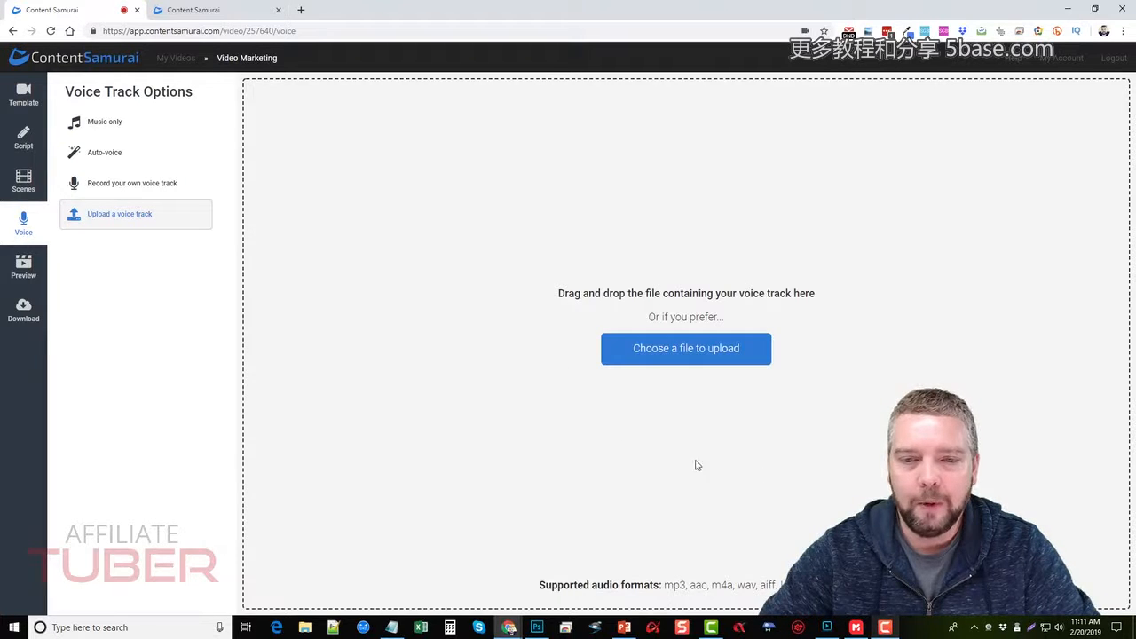
left_click(694, 352)
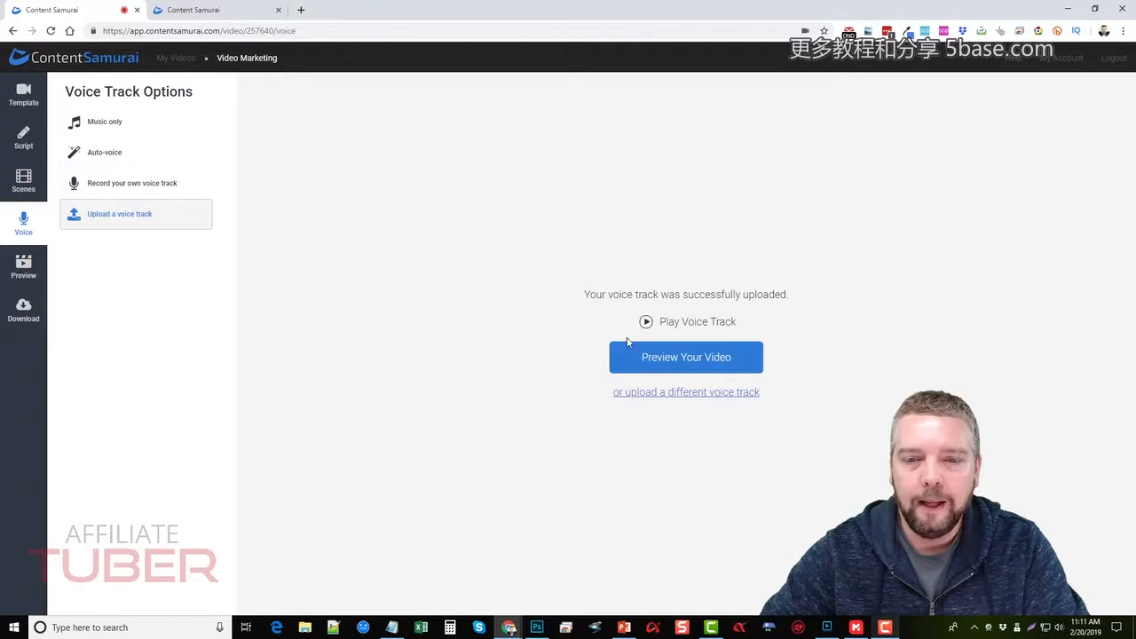
left_click(676, 360)
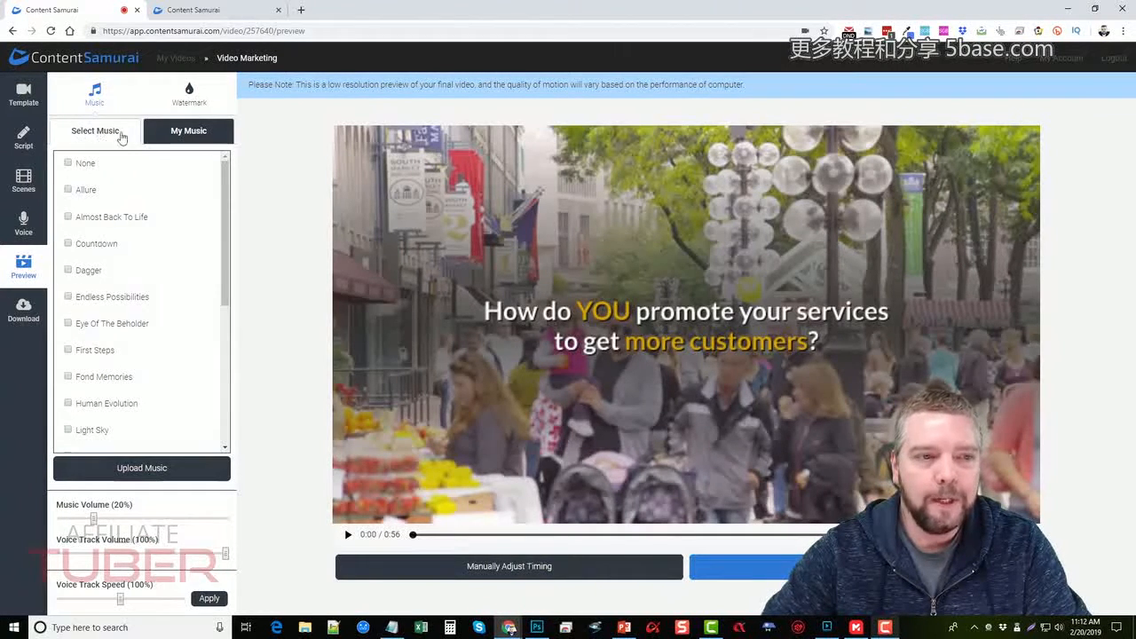
Browse the stock music list and play and stop the sample of the Spread Your Wings track.
mouse_move(203, 197)
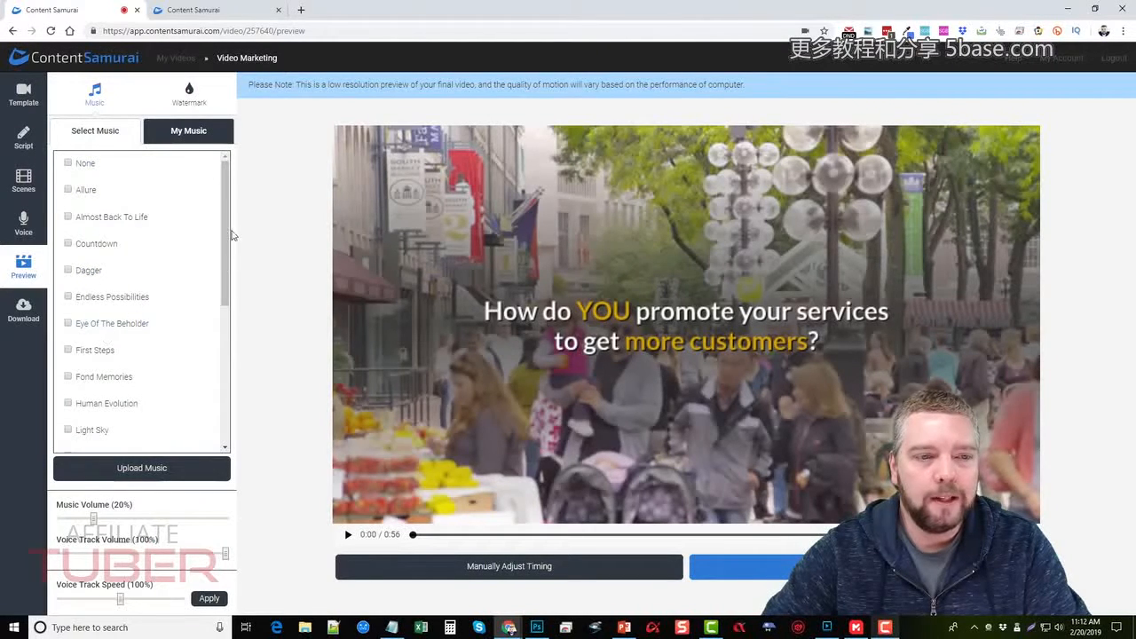
left_click_drag(227, 244, 224, 380)
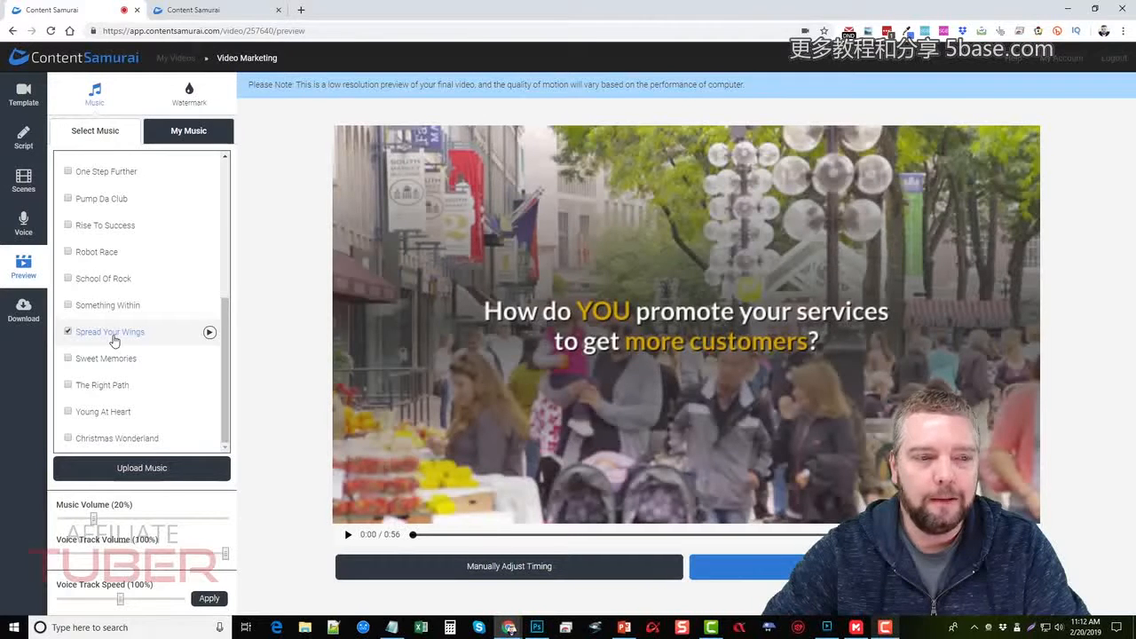
left_click(210, 334)
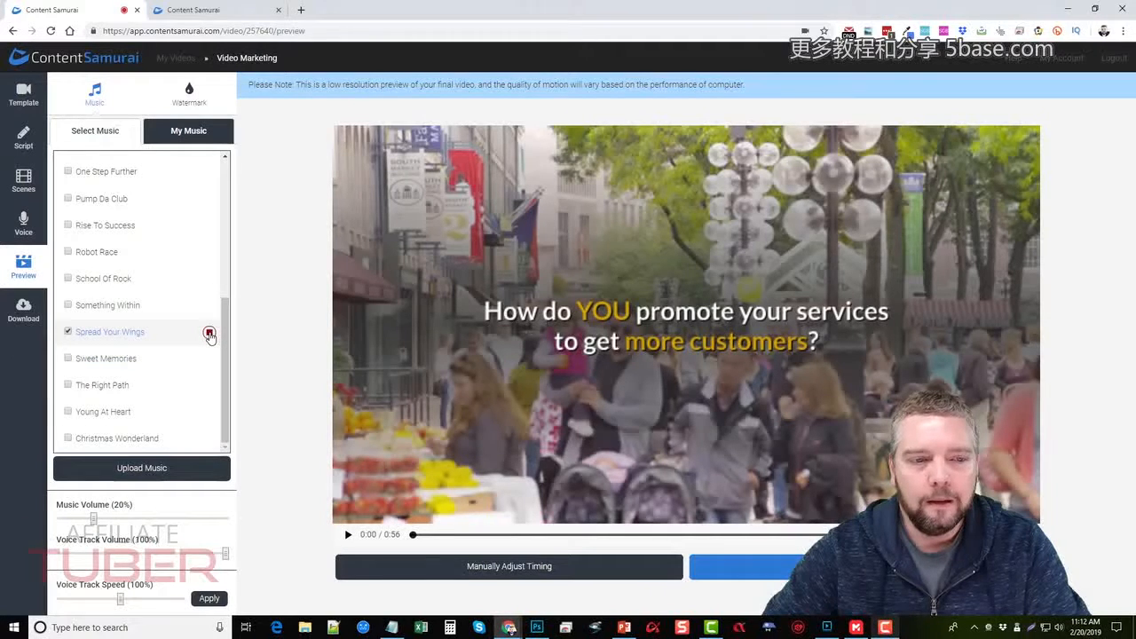
left_click(209, 333)
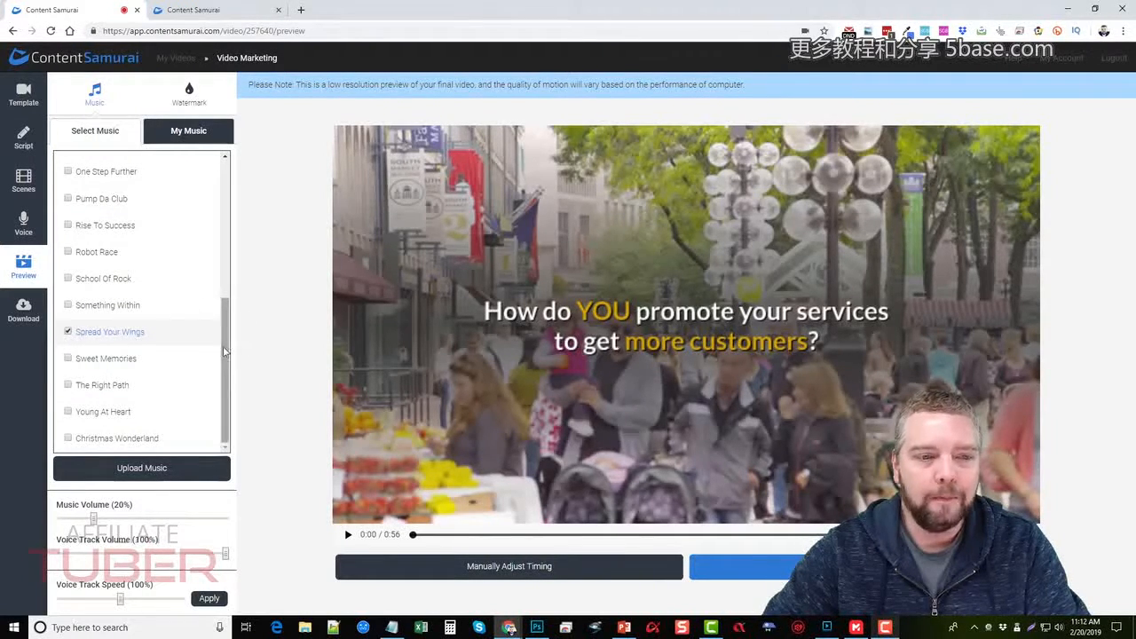
left_click_drag(225, 350, 224, 173)
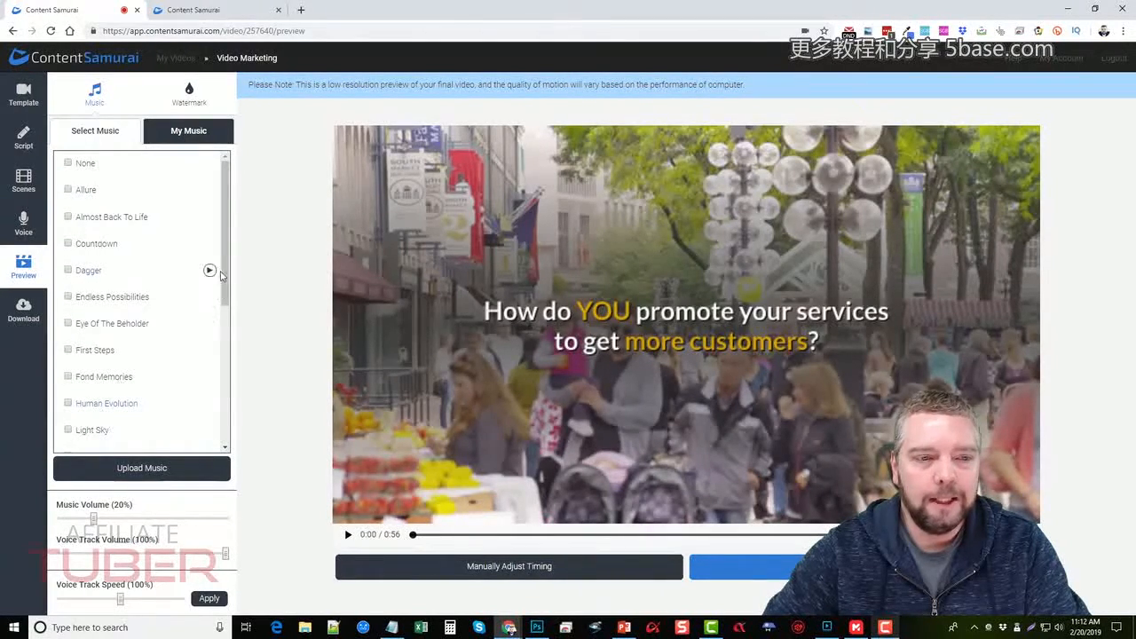
left_click_drag(226, 271, 226, 421)
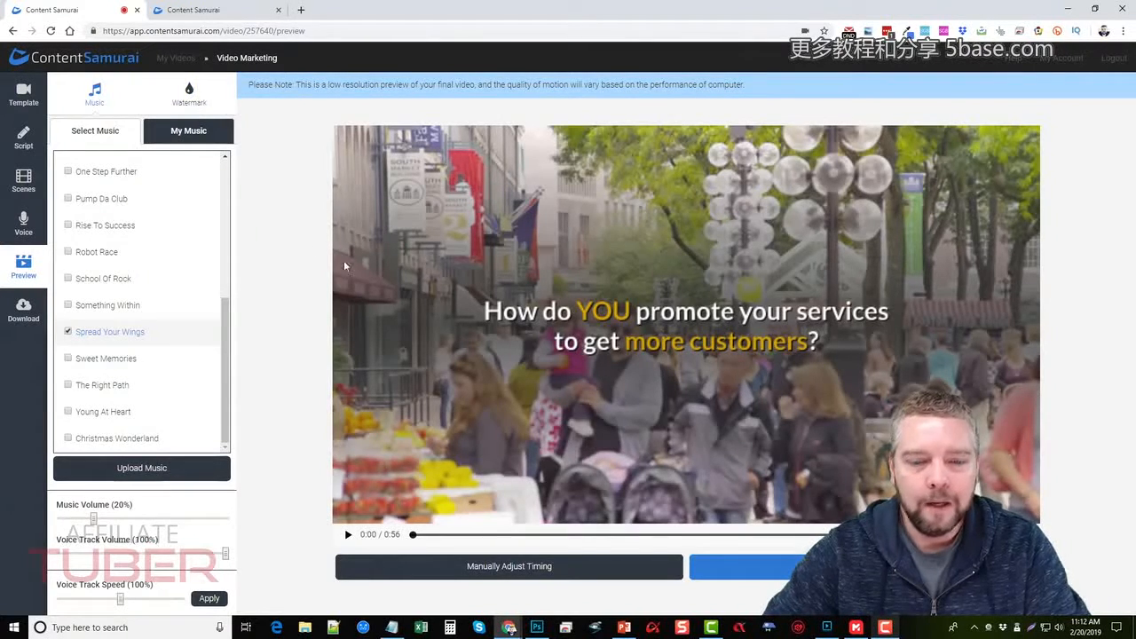
Play the video preview with its music, and check the first four scenes in the manual timing editor.
left_click(347, 535)
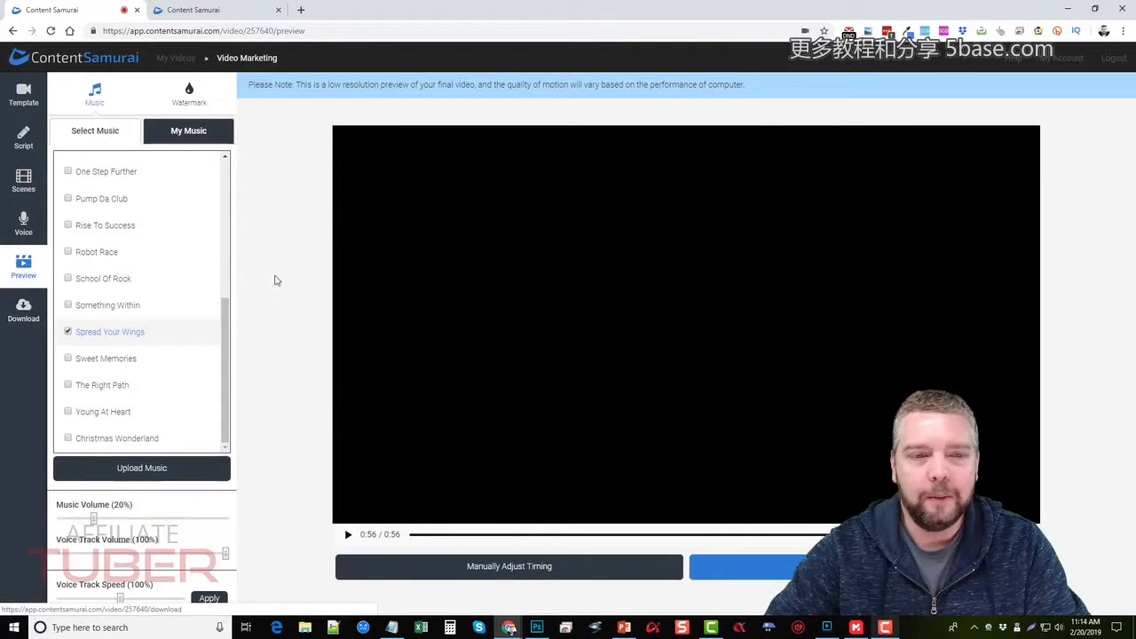
left_click(514, 568)
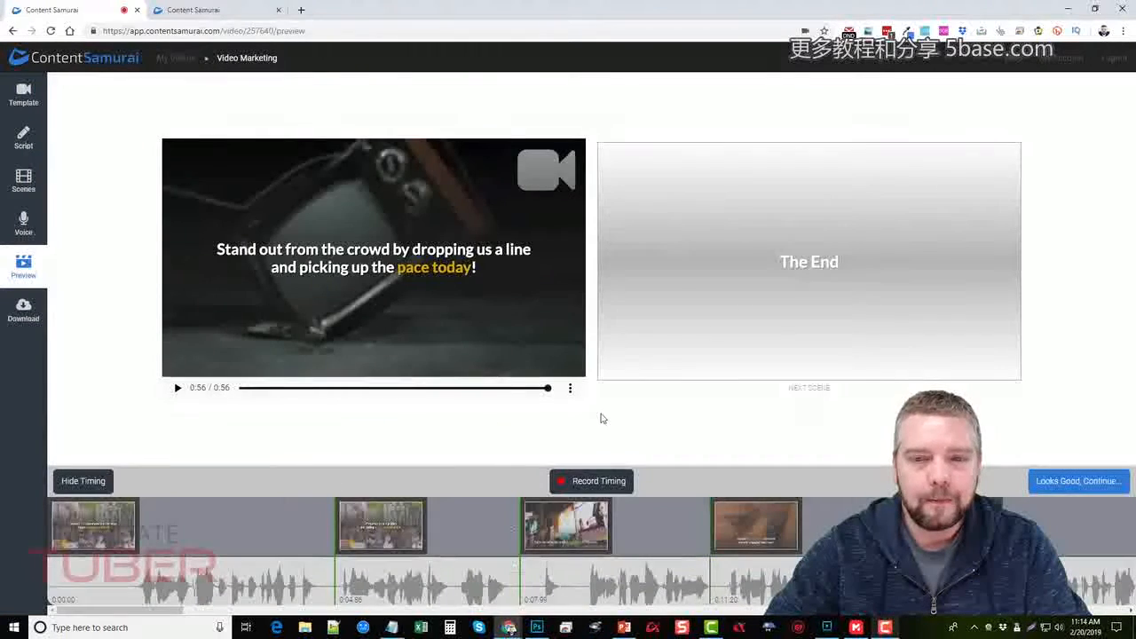
left_click(182, 529)
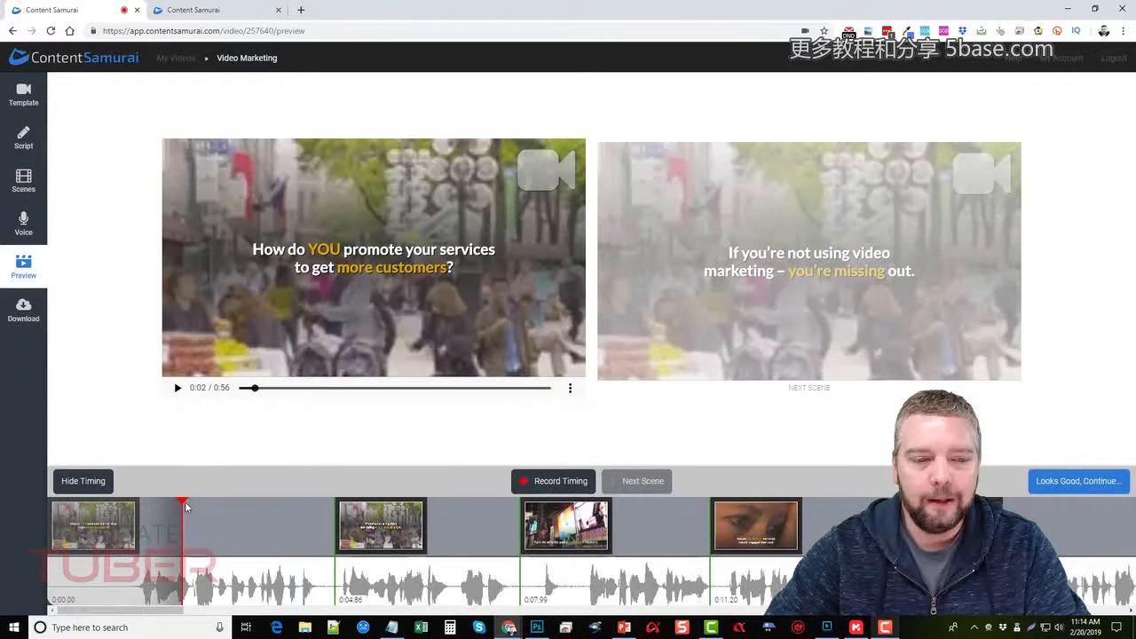
left_click(467, 514)
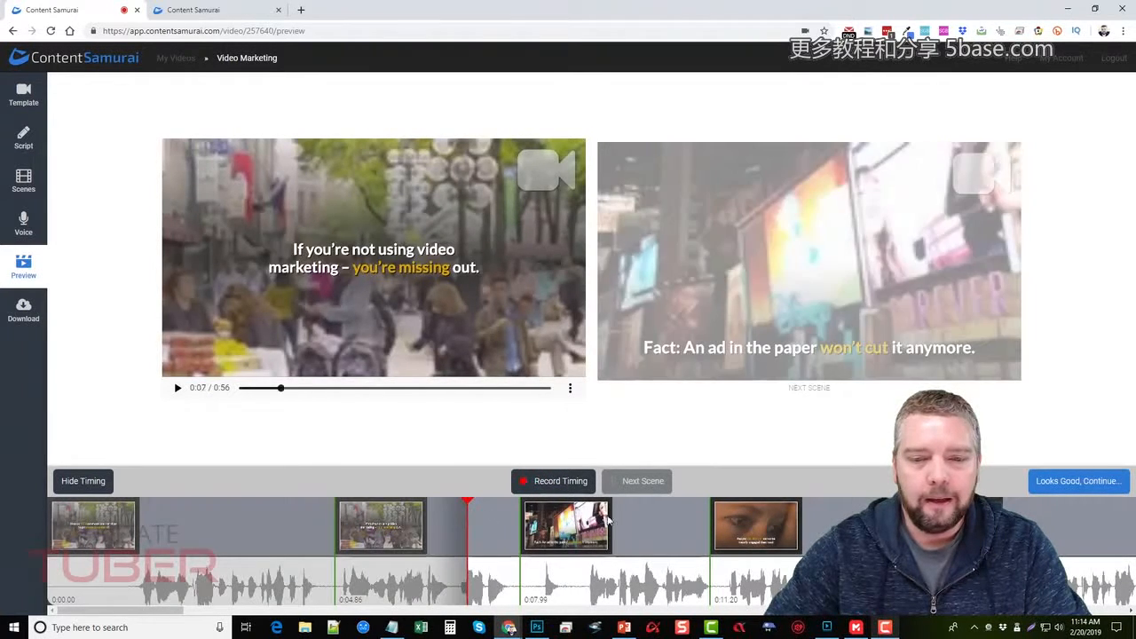
left_click(626, 519)
left_click(846, 523)
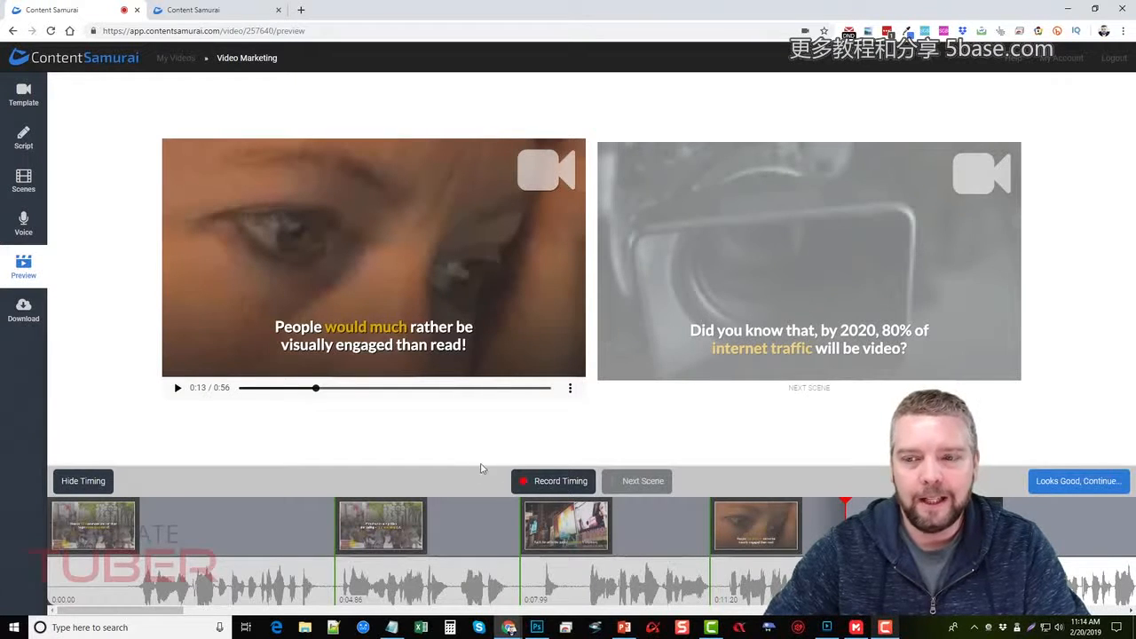
Extend the final scene on the timing track so the video lasts about 1:03, and accept the timing.
left_click_drag(175, 610, 513, 612)
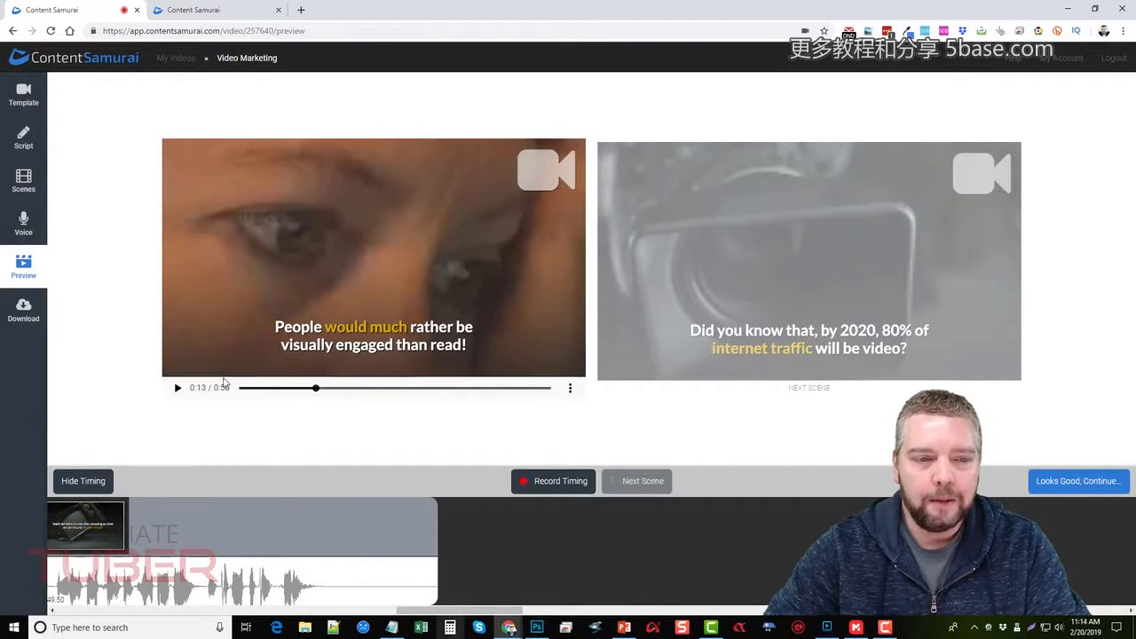
left_click(394, 539)
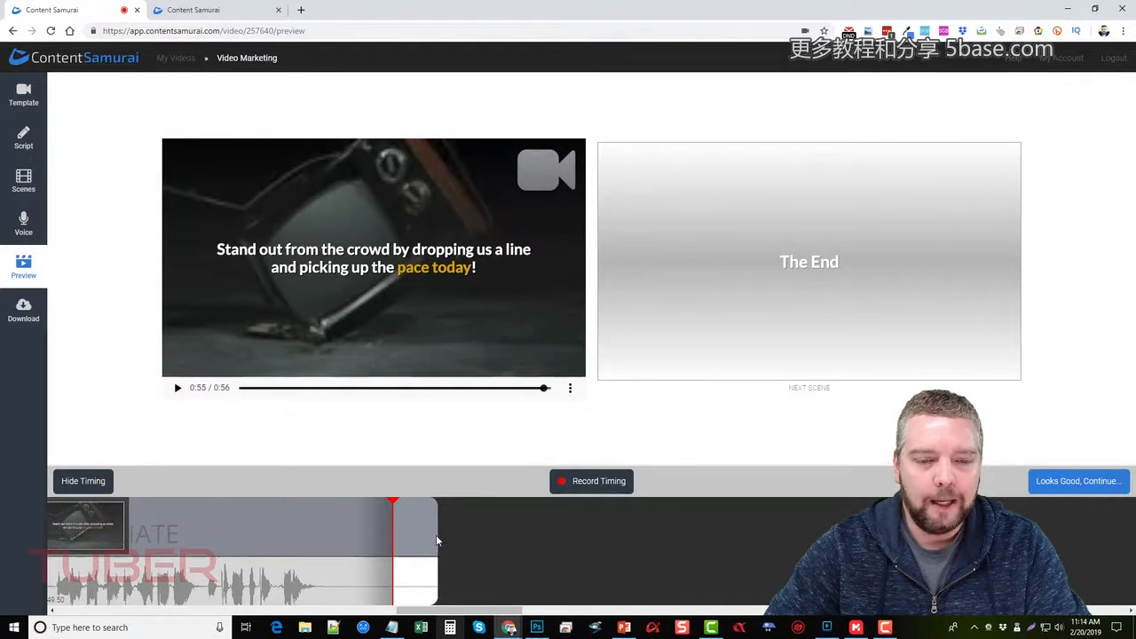
left_click_drag(437, 540, 595, 544)
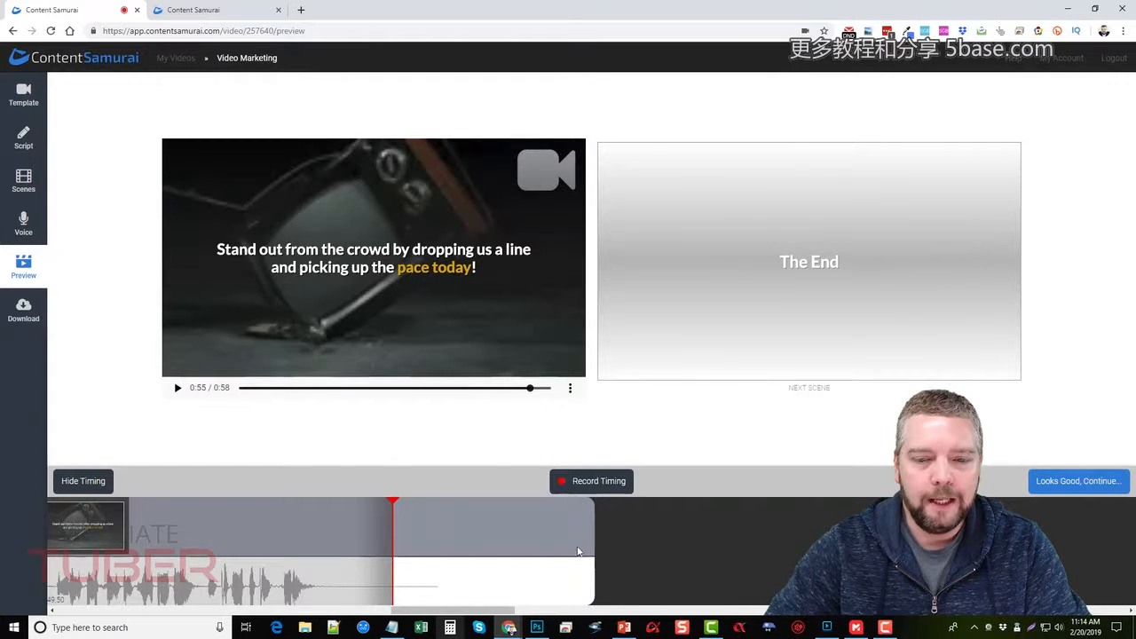
left_click_drag(594, 540, 843, 541)
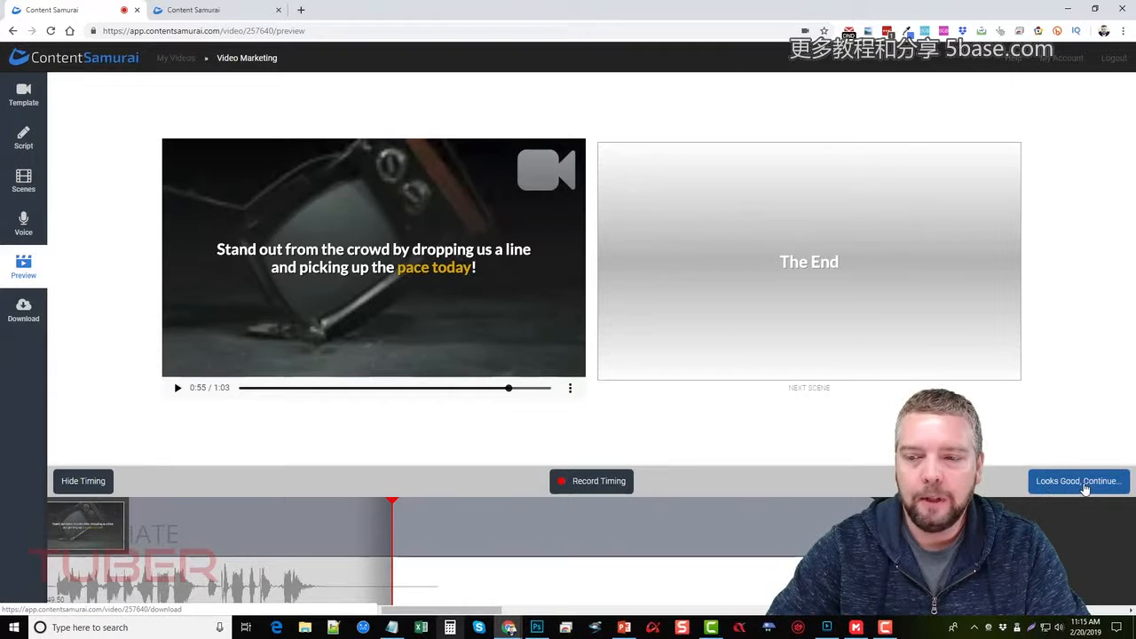
left_click(1084, 489)
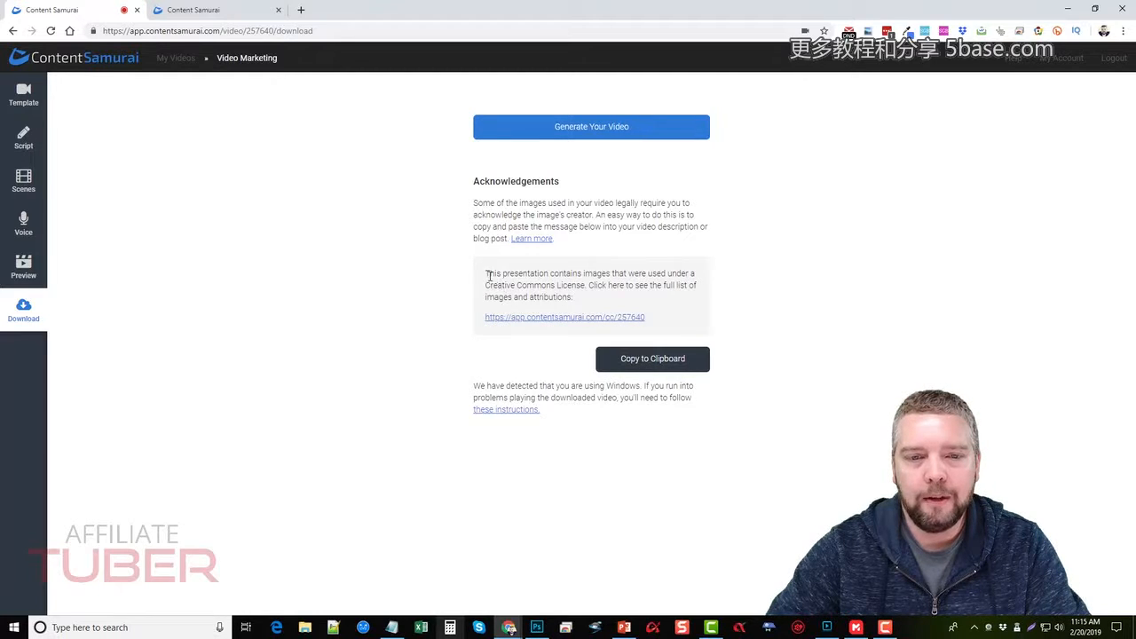
Highlight the Creative Commons acknowledgement message for the video's images, and generate the video.
left_click_drag(486, 274, 646, 315)
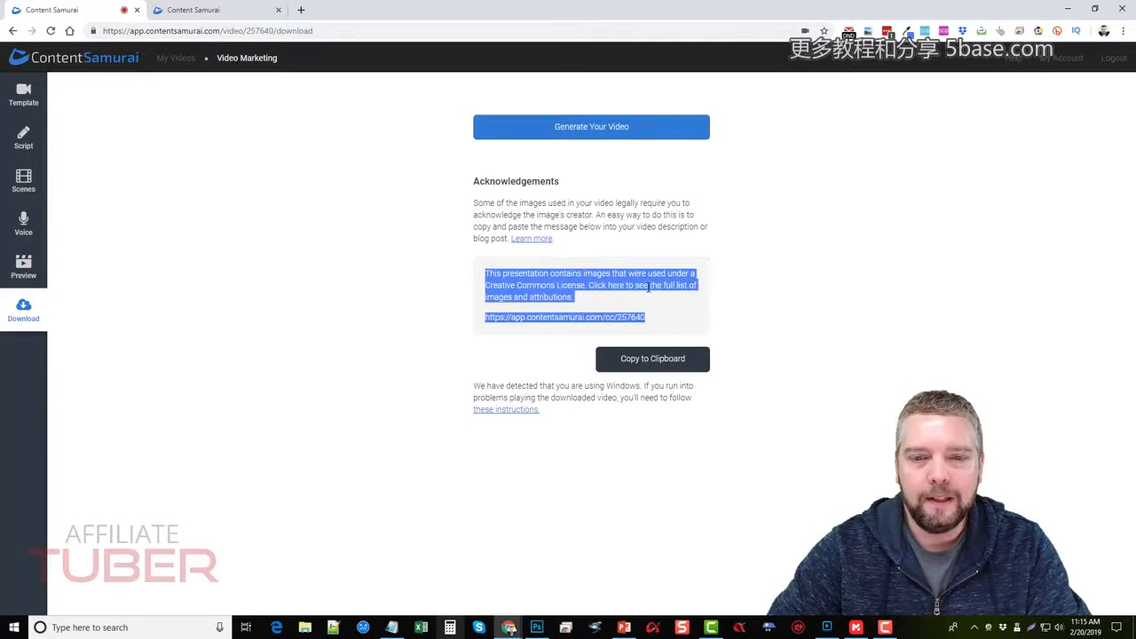
left_click(649, 284)
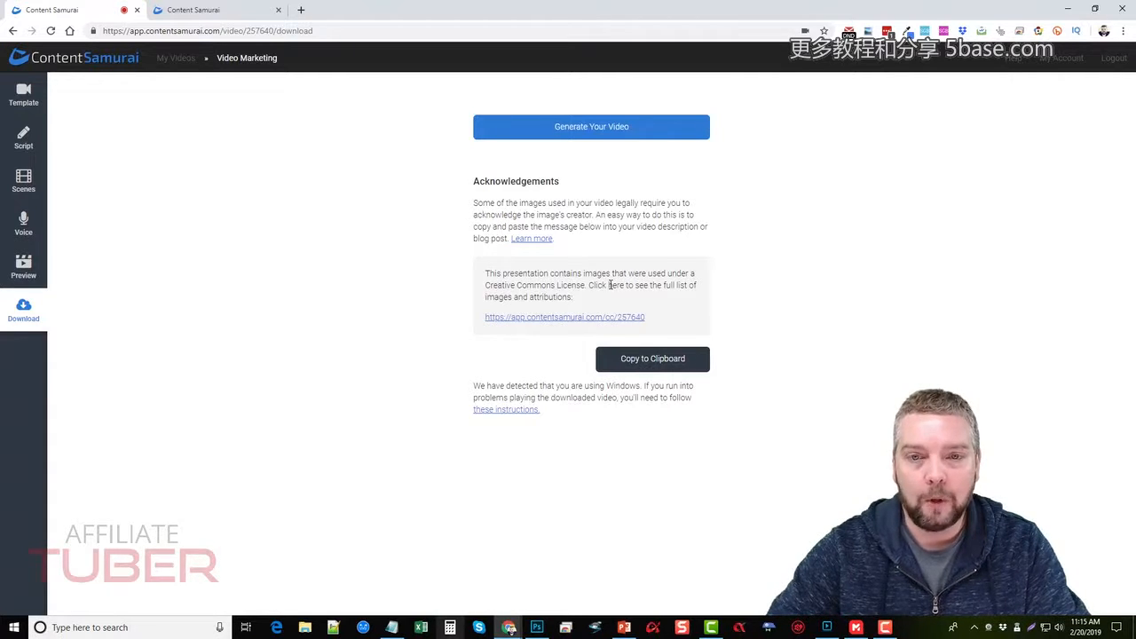
left_click(588, 131)
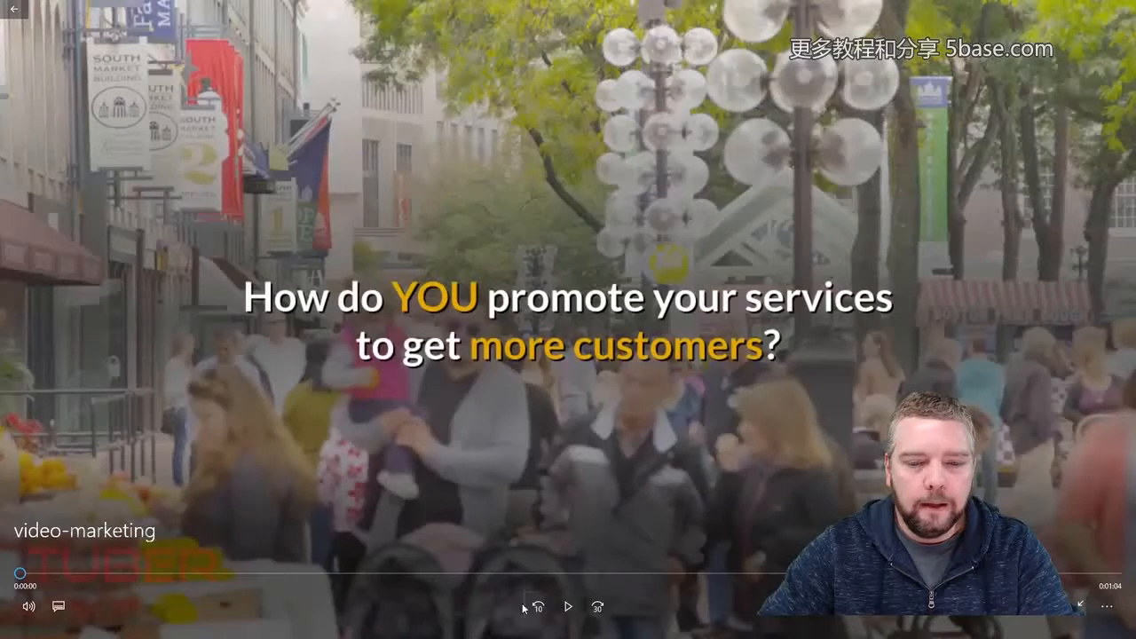
Play the finished video-marketing file in the video player, pausing and resuming it during the second scene.
left_click(568, 606)
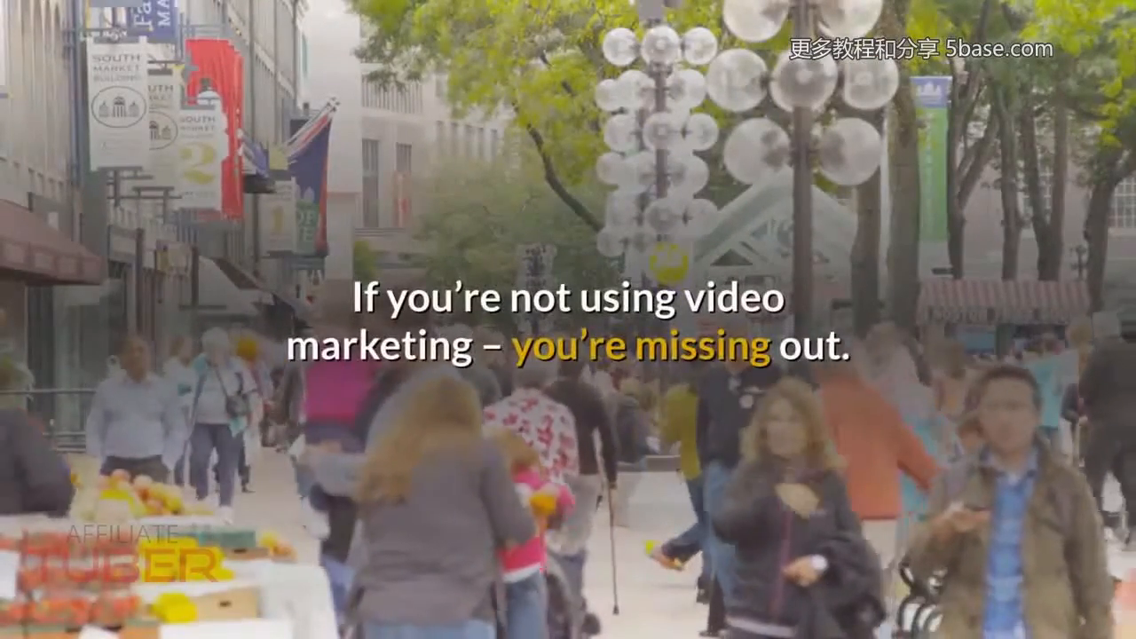
left_click(568, 606)
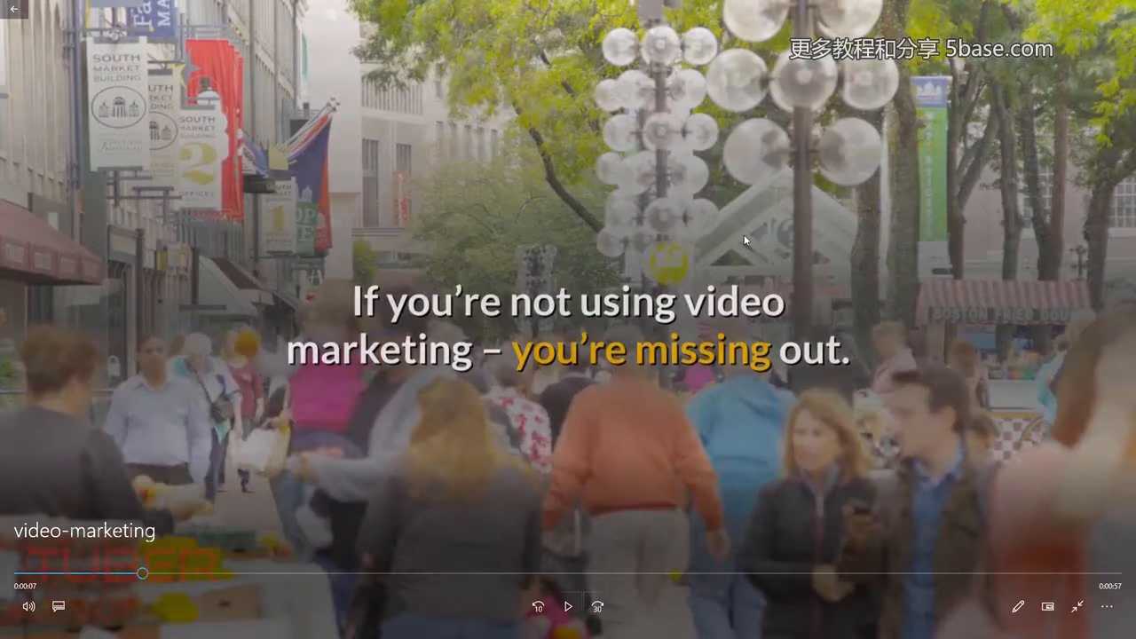
left_click(568, 606)
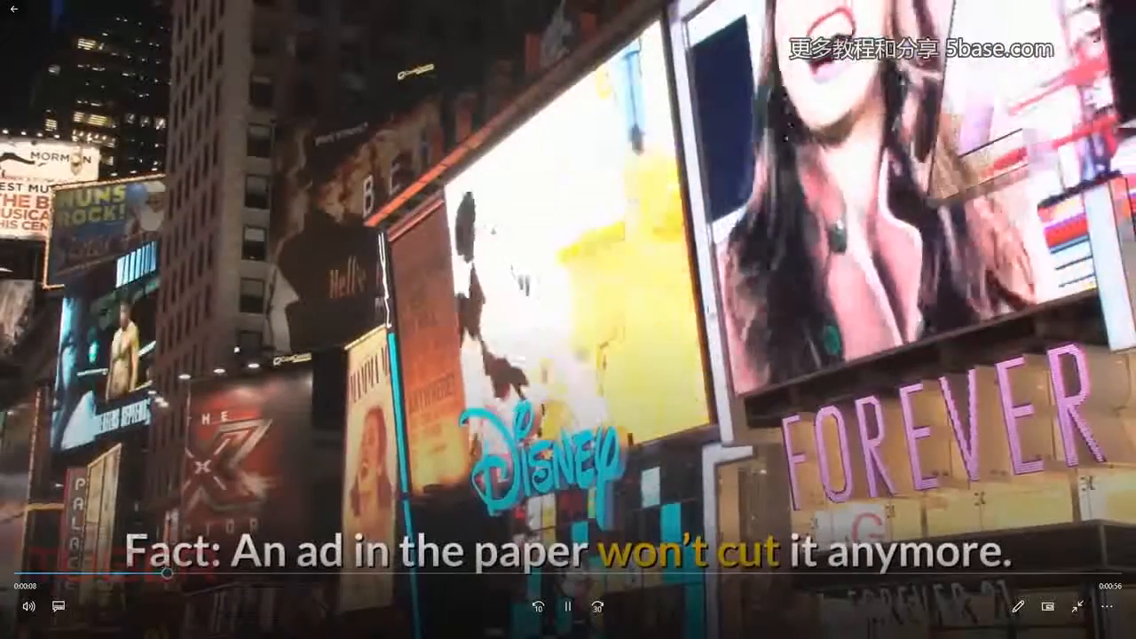